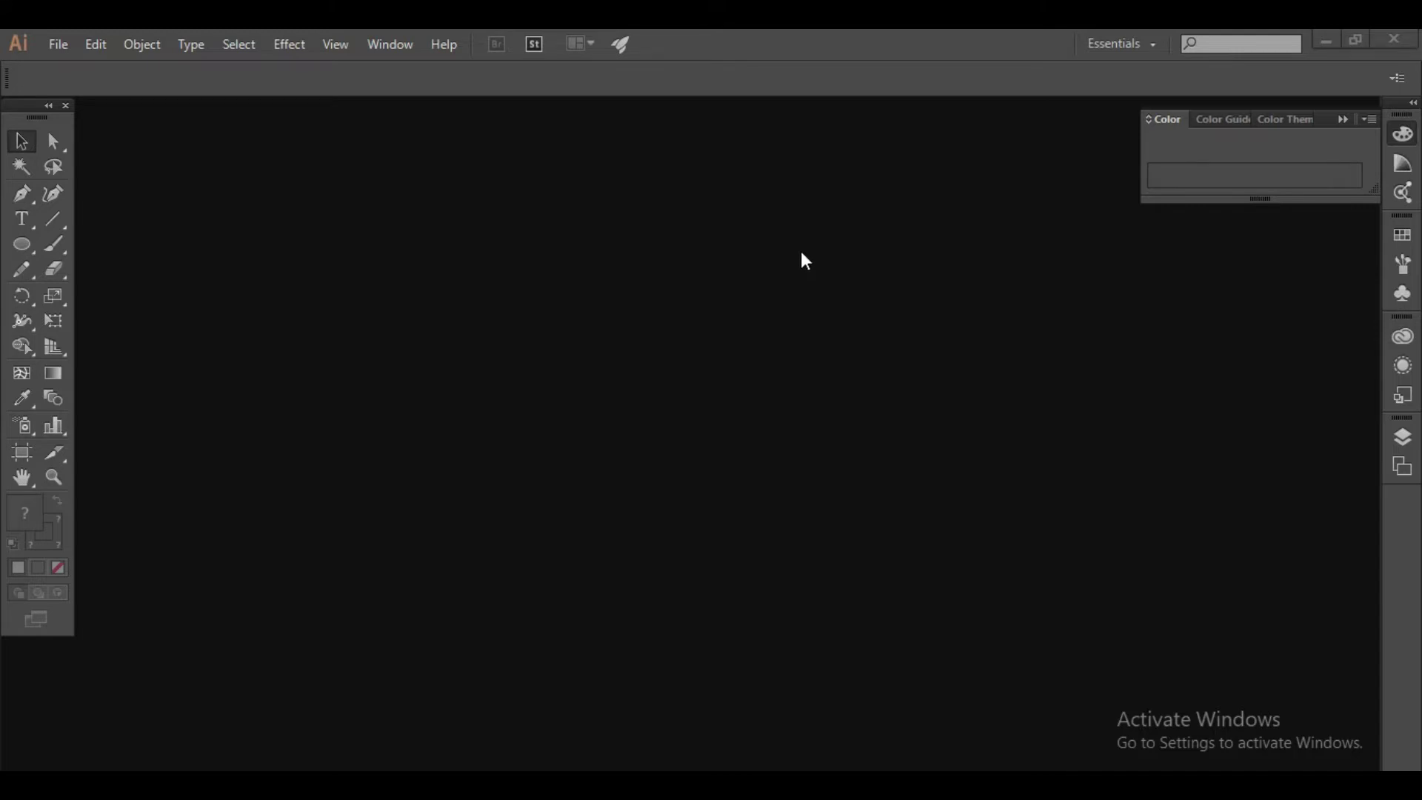
Step: Open the New Document dialog and browse the available document profiles
left_click(59, 44)
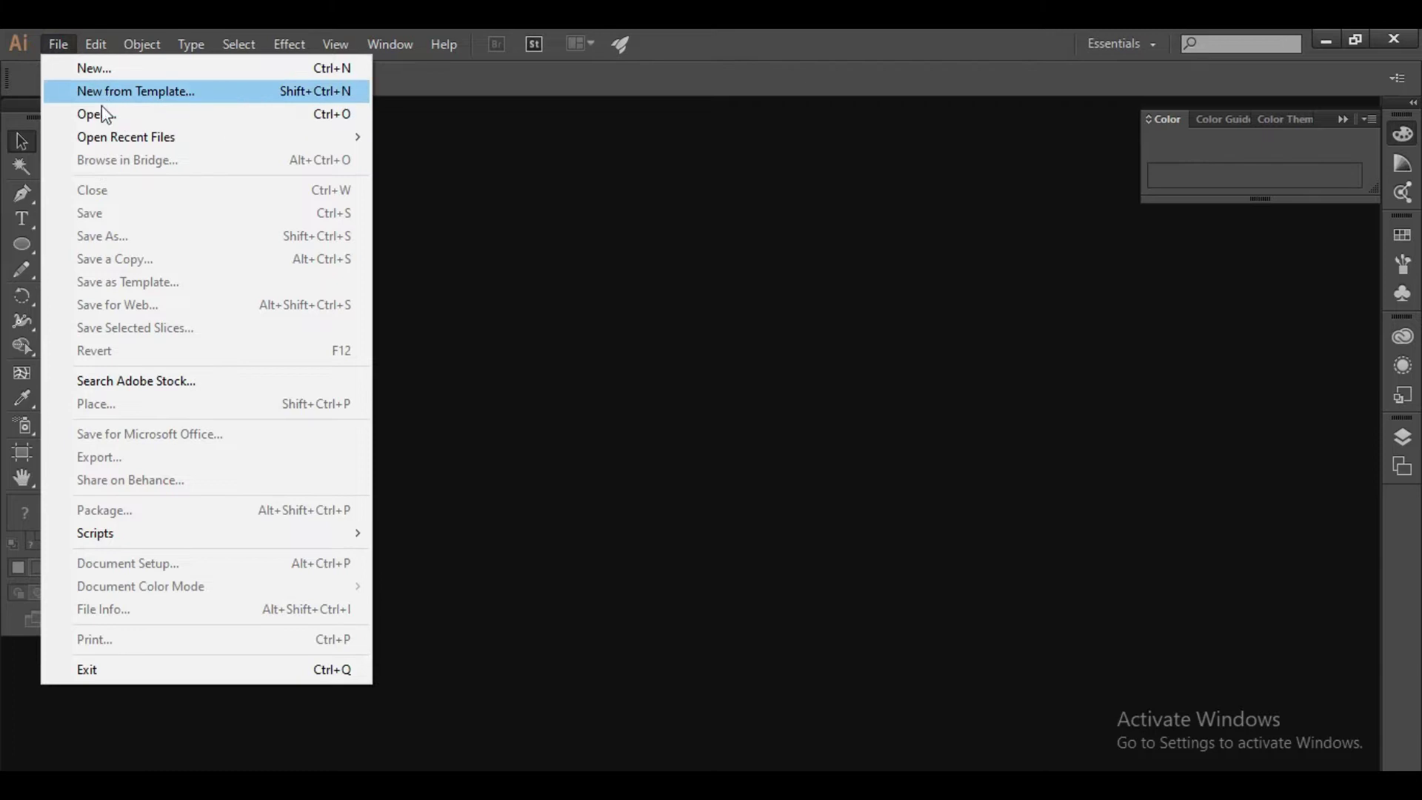
left_click(775, 388)
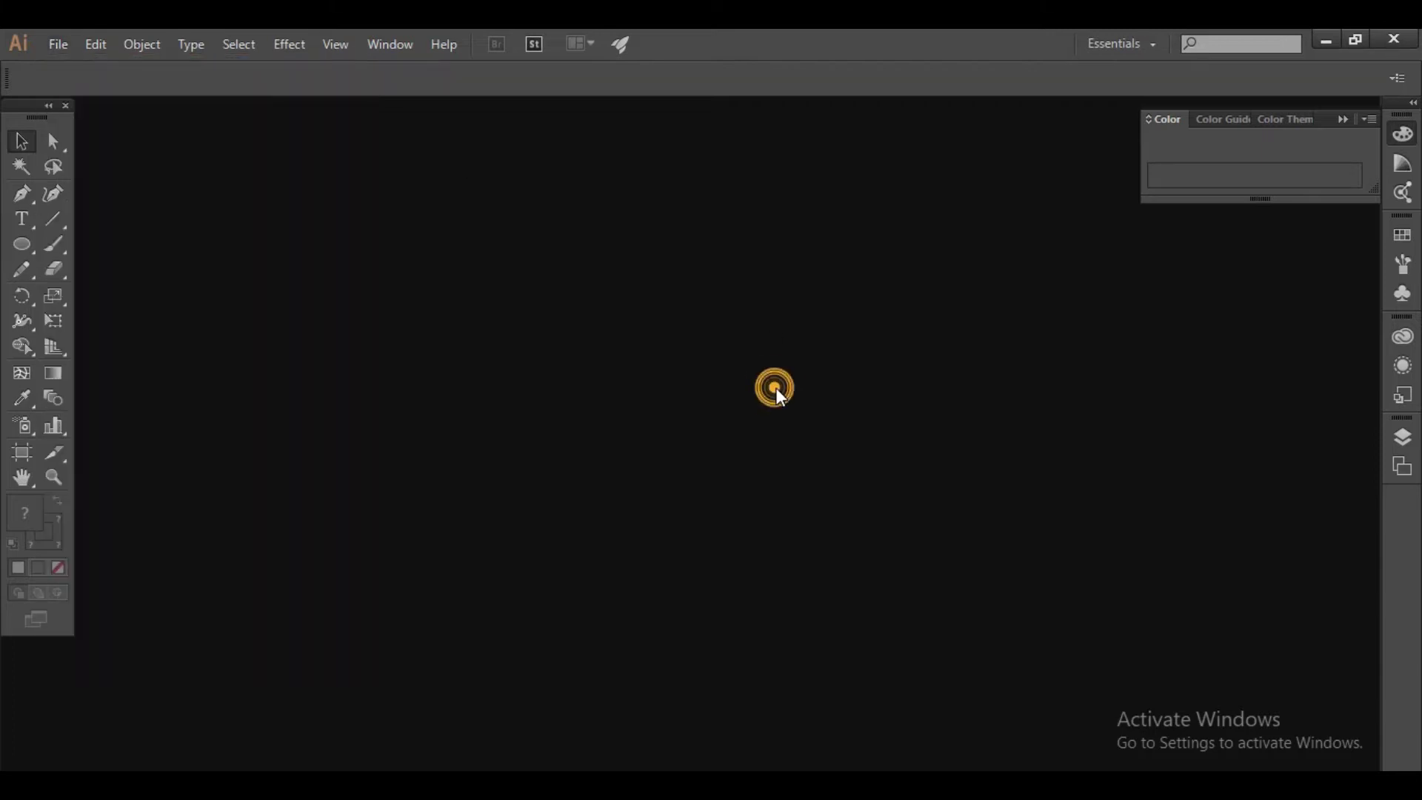
left_click(57, 43)
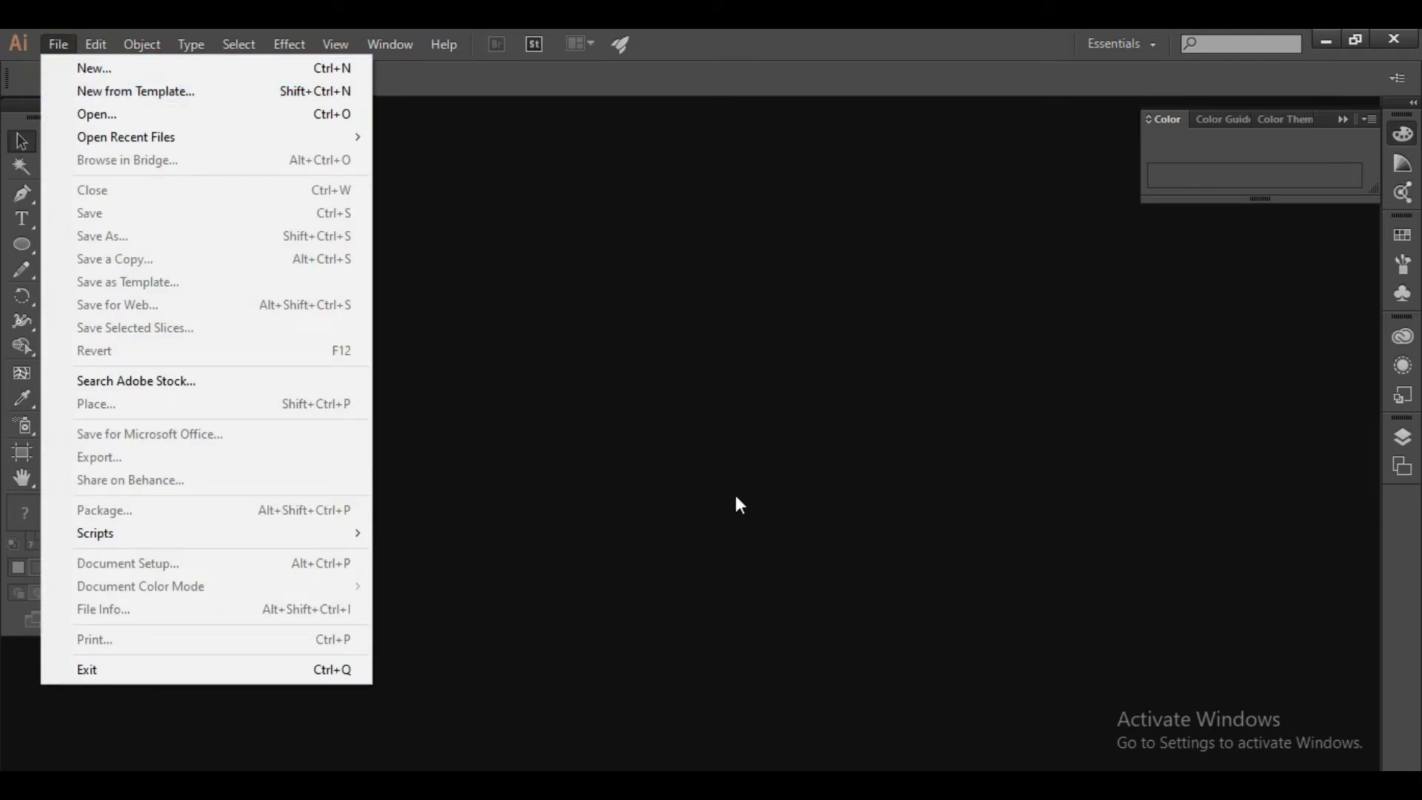
key("ctrl+n")
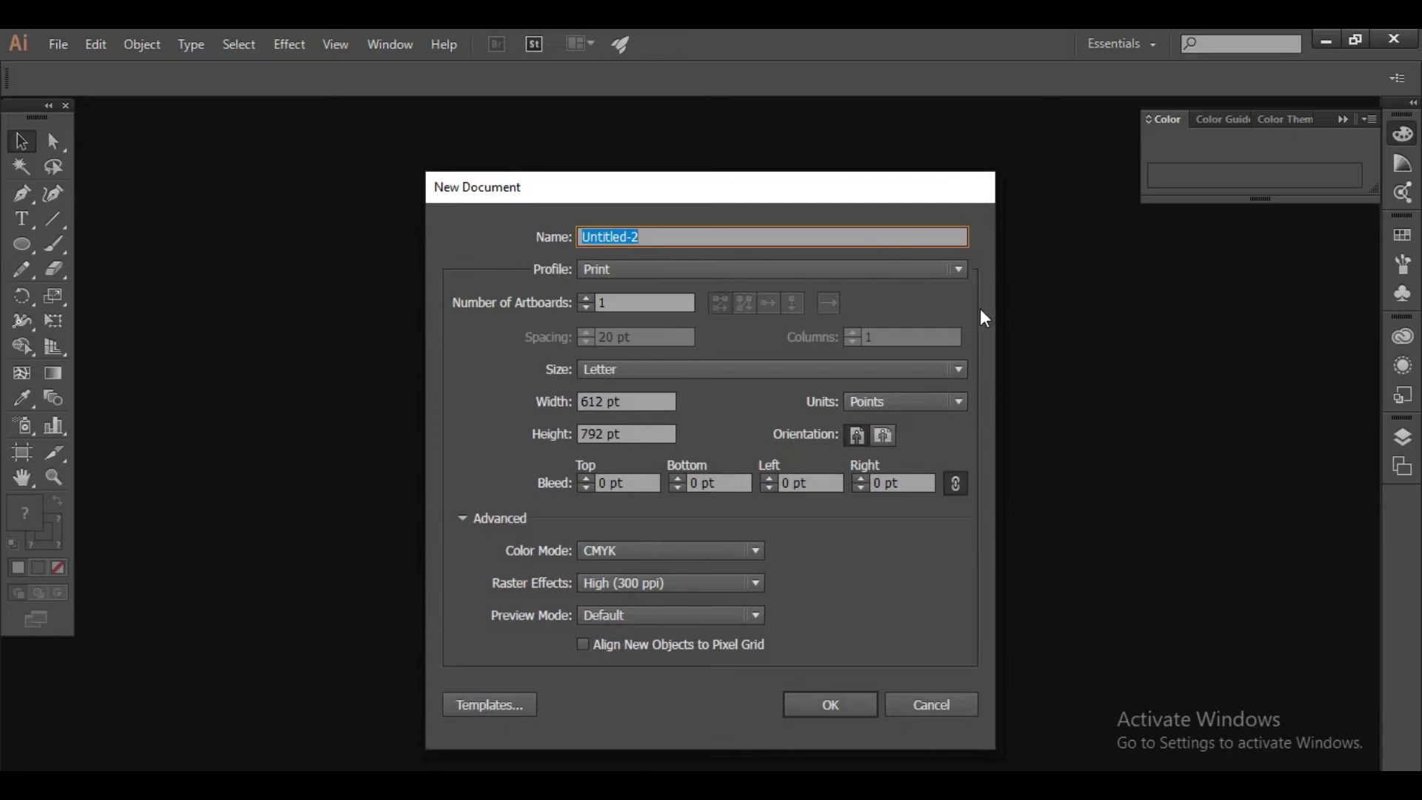
left_click(868, 271)
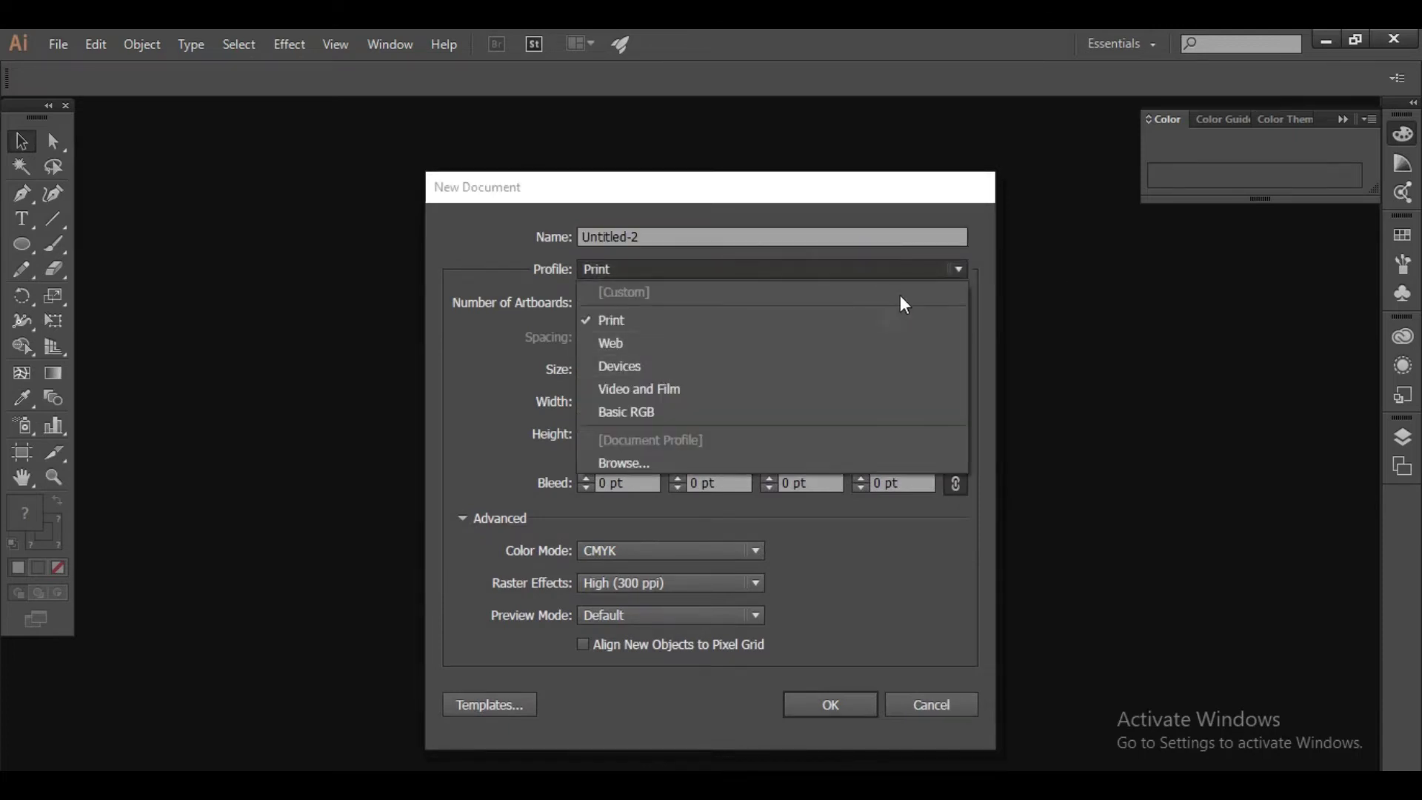
left_click(988, 344)
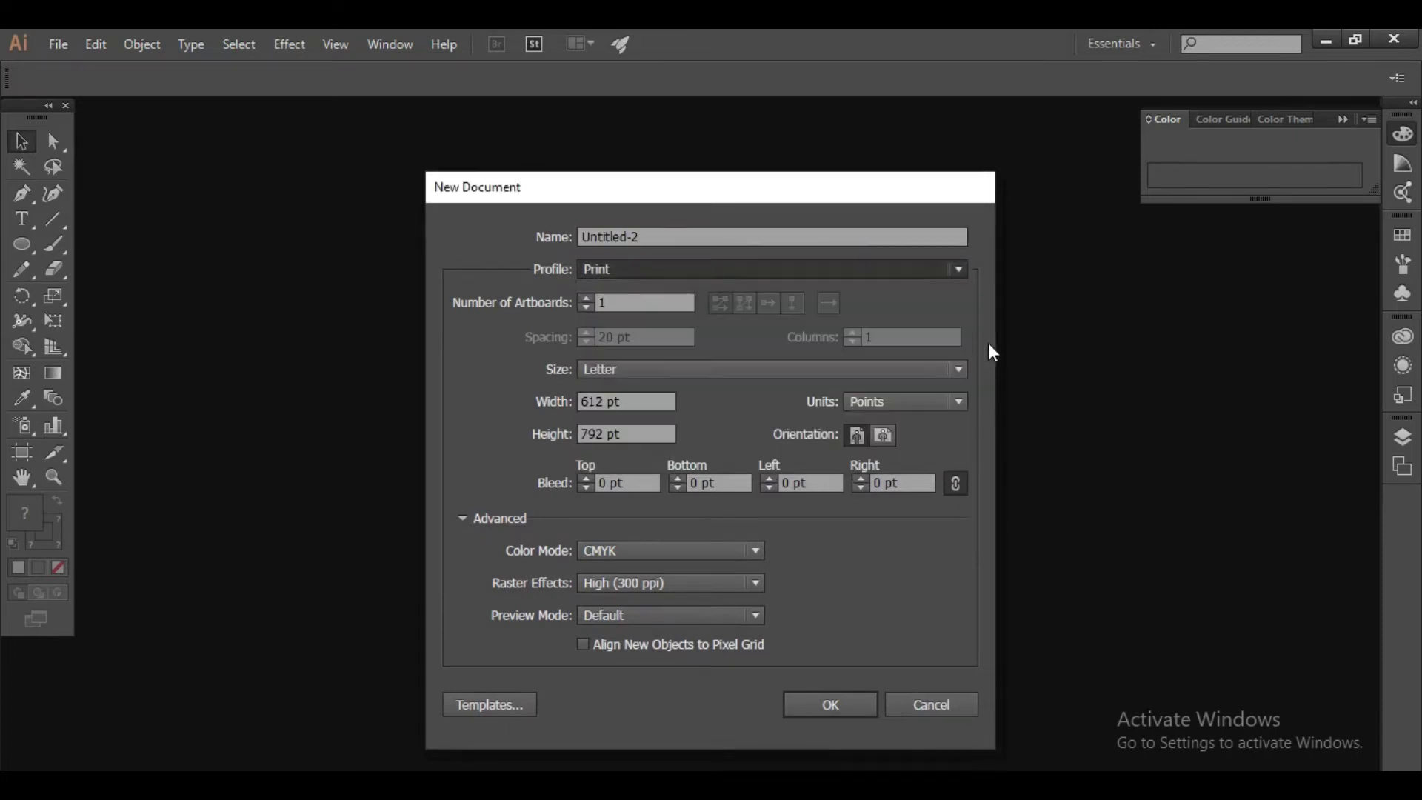
left_click(791, 265)
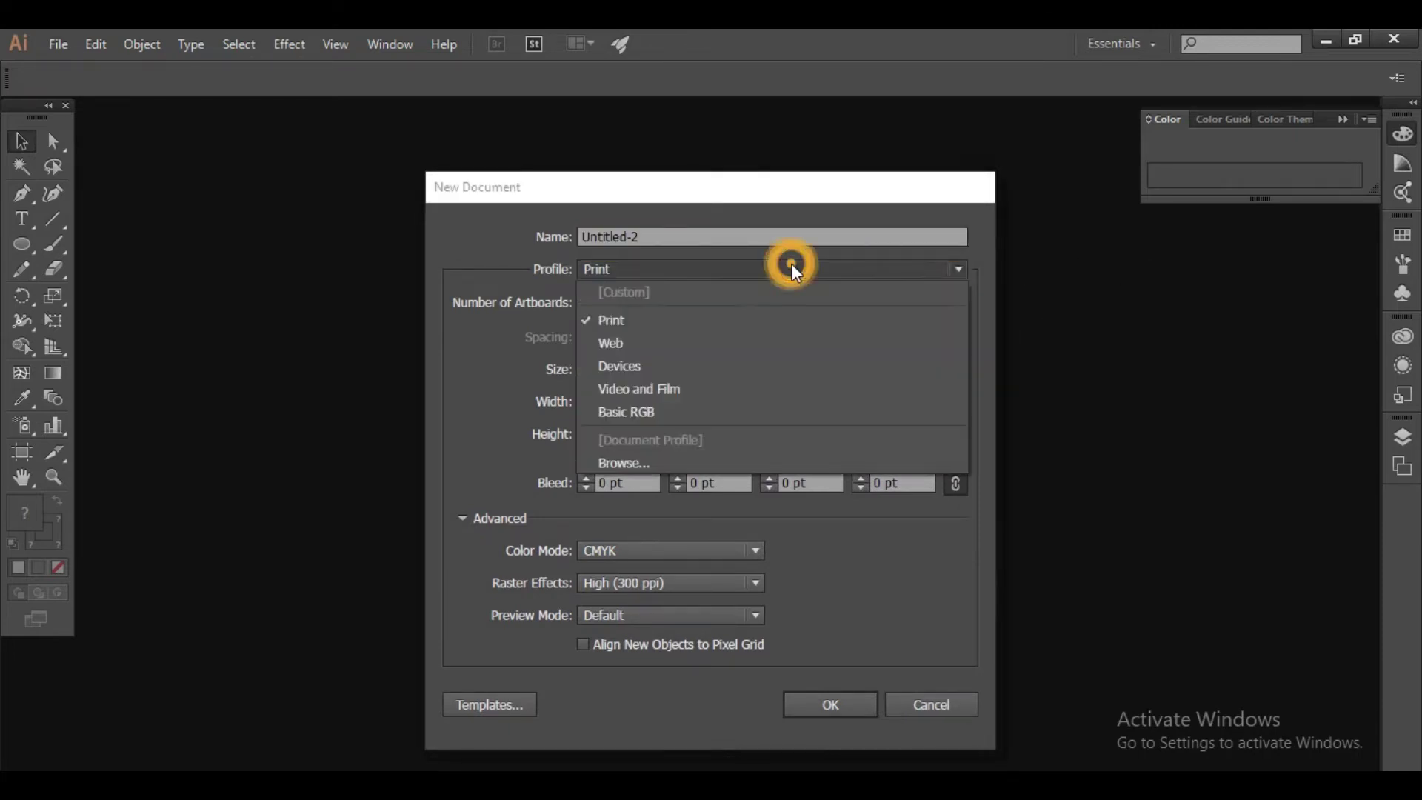
left_click(697, 323)
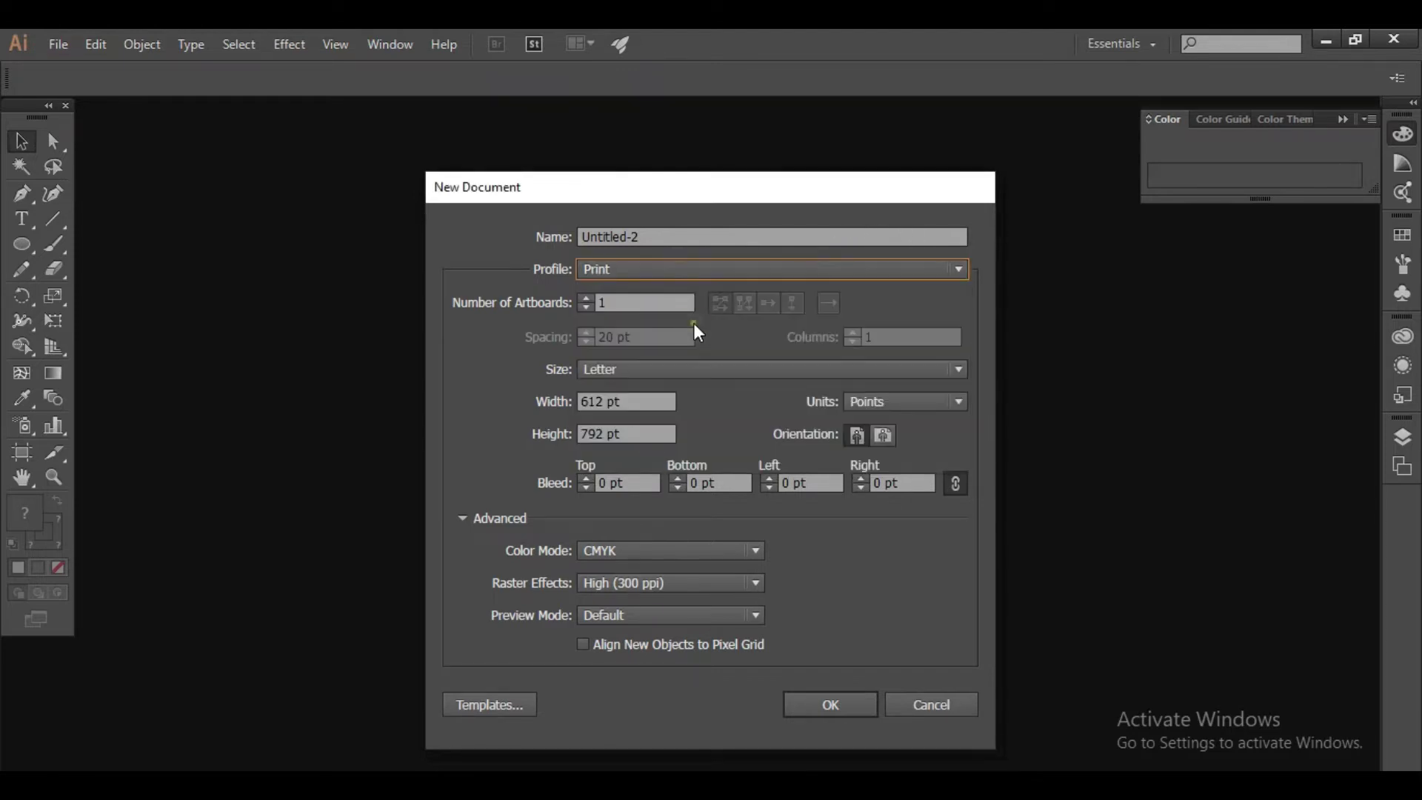
left_click(677, 271)
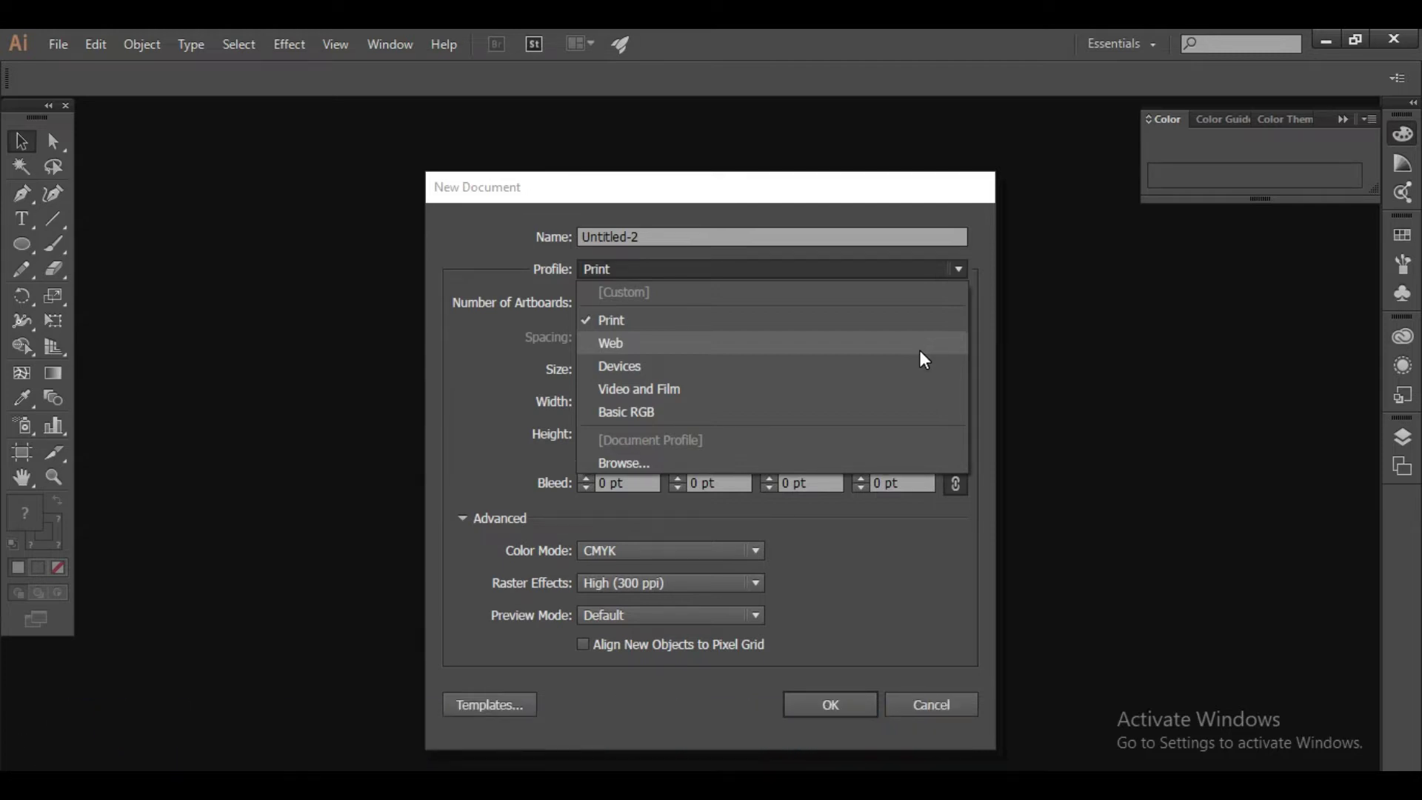
Step: Try the Web profile with its preset page sizes and pixel units
left_click(793, 345)
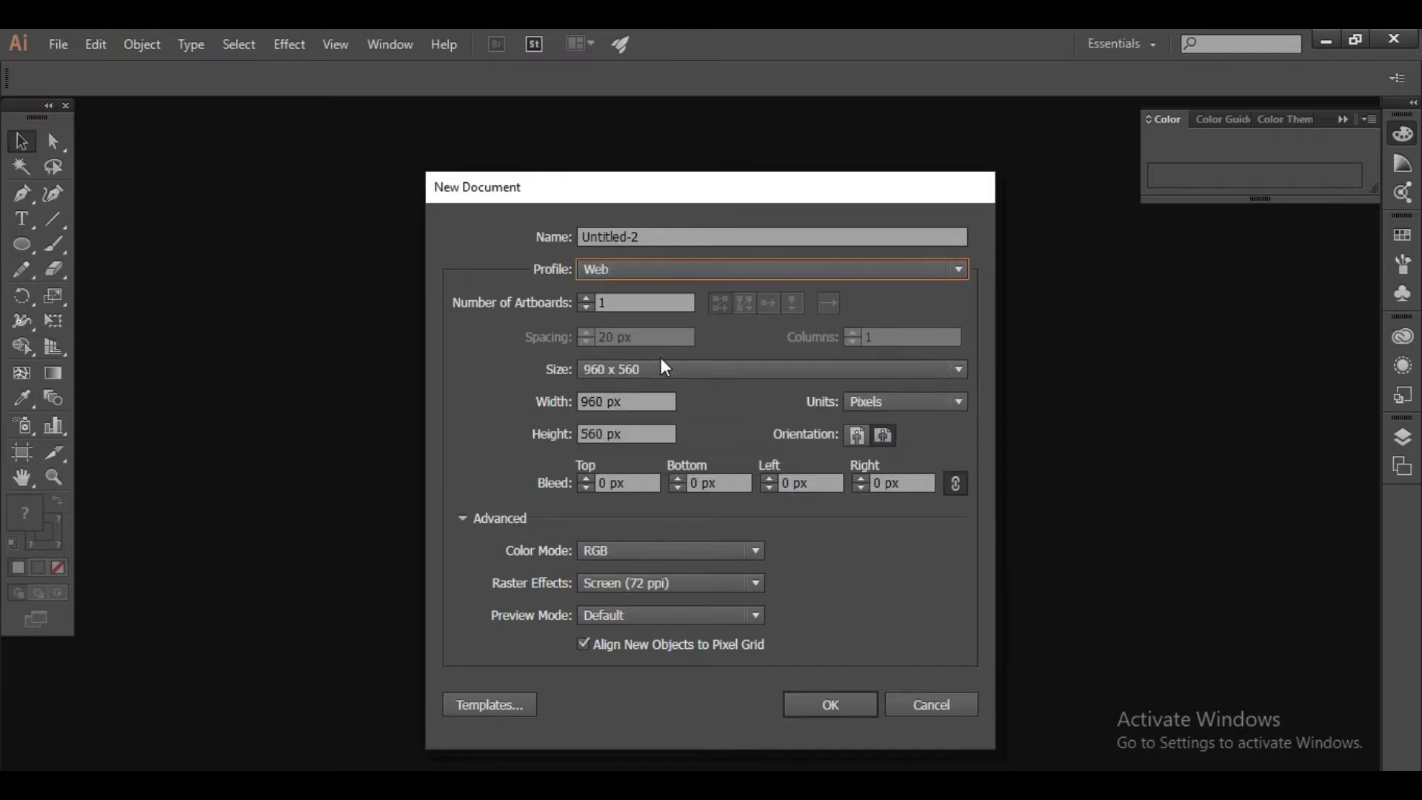
left_click(681, 369)
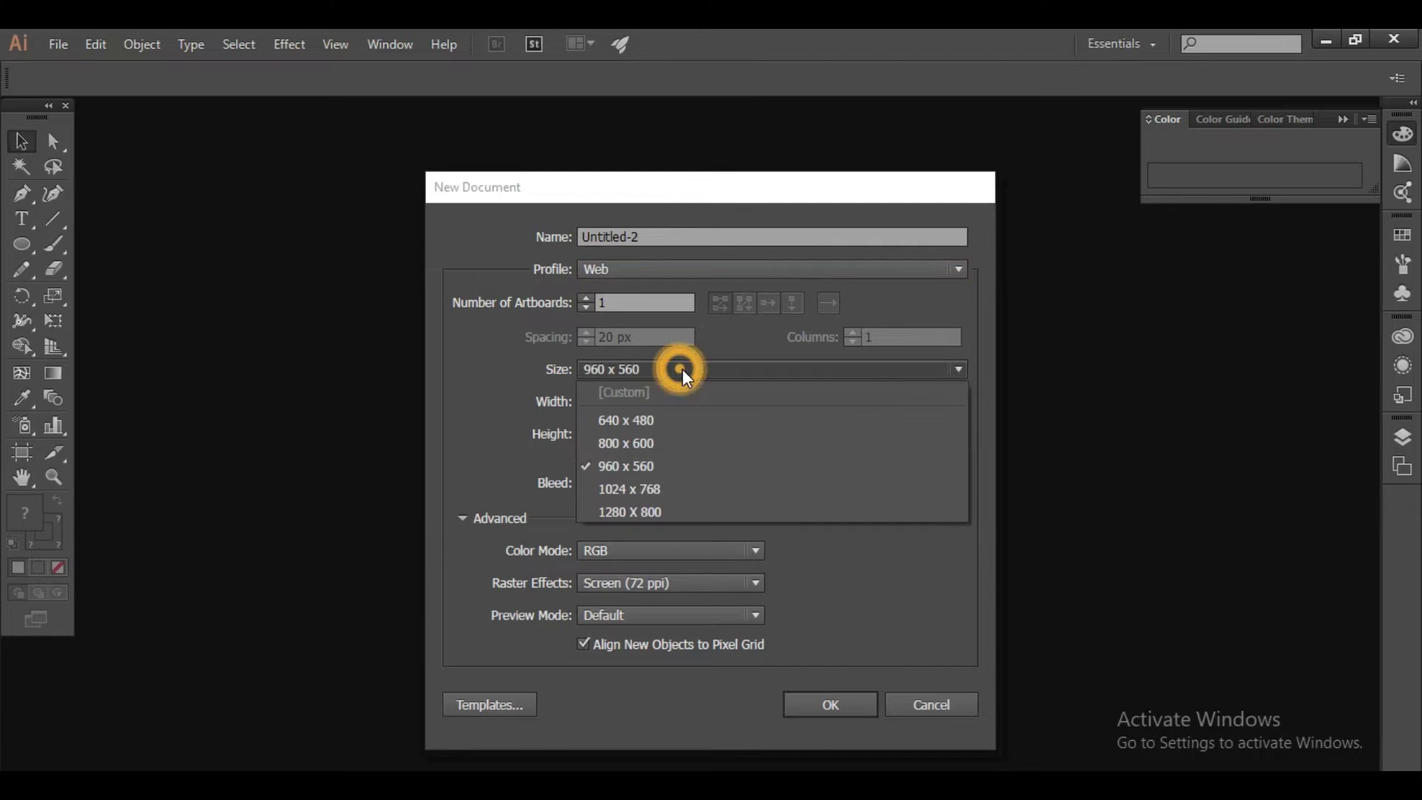
left_click(646, 261)
left_click(646, 269)
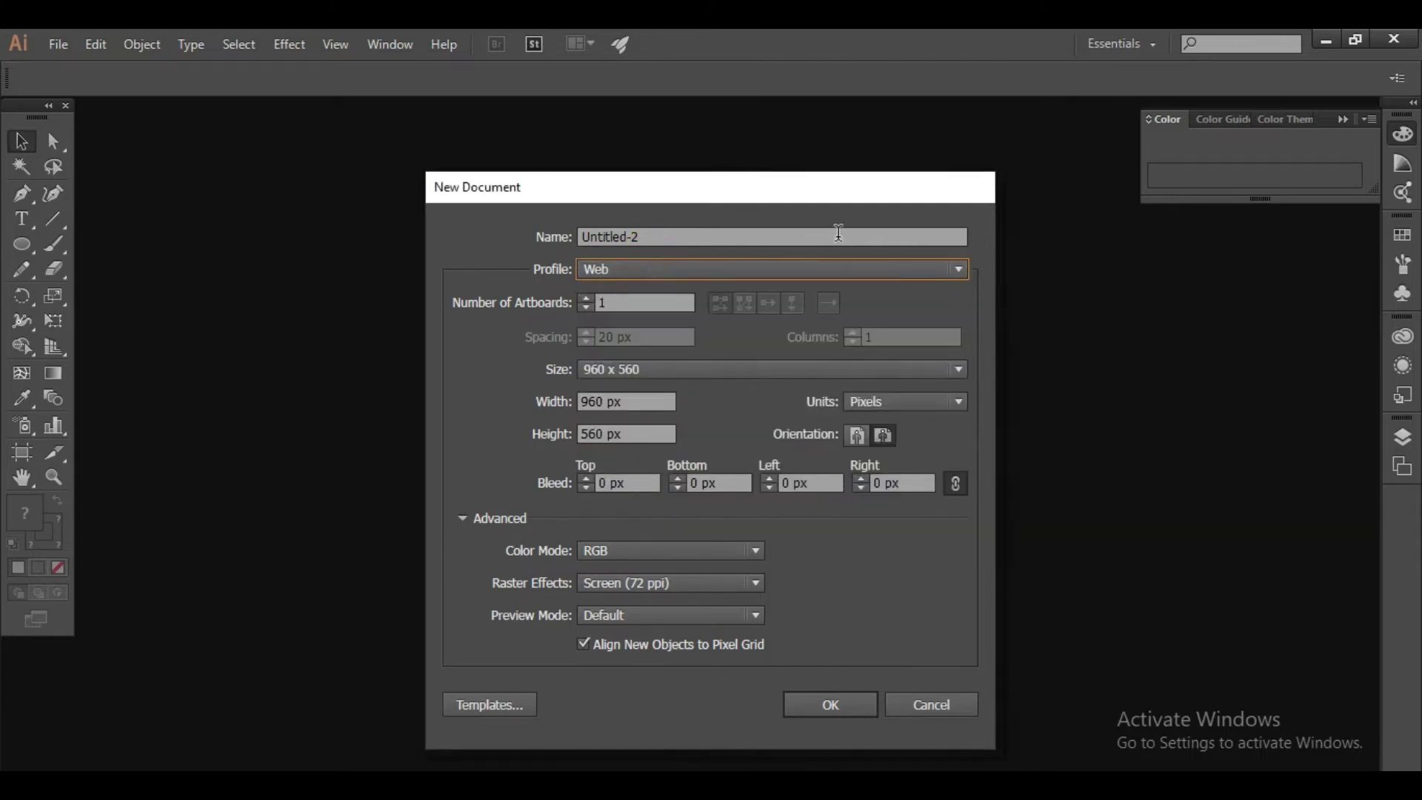
left_click(889, 402)
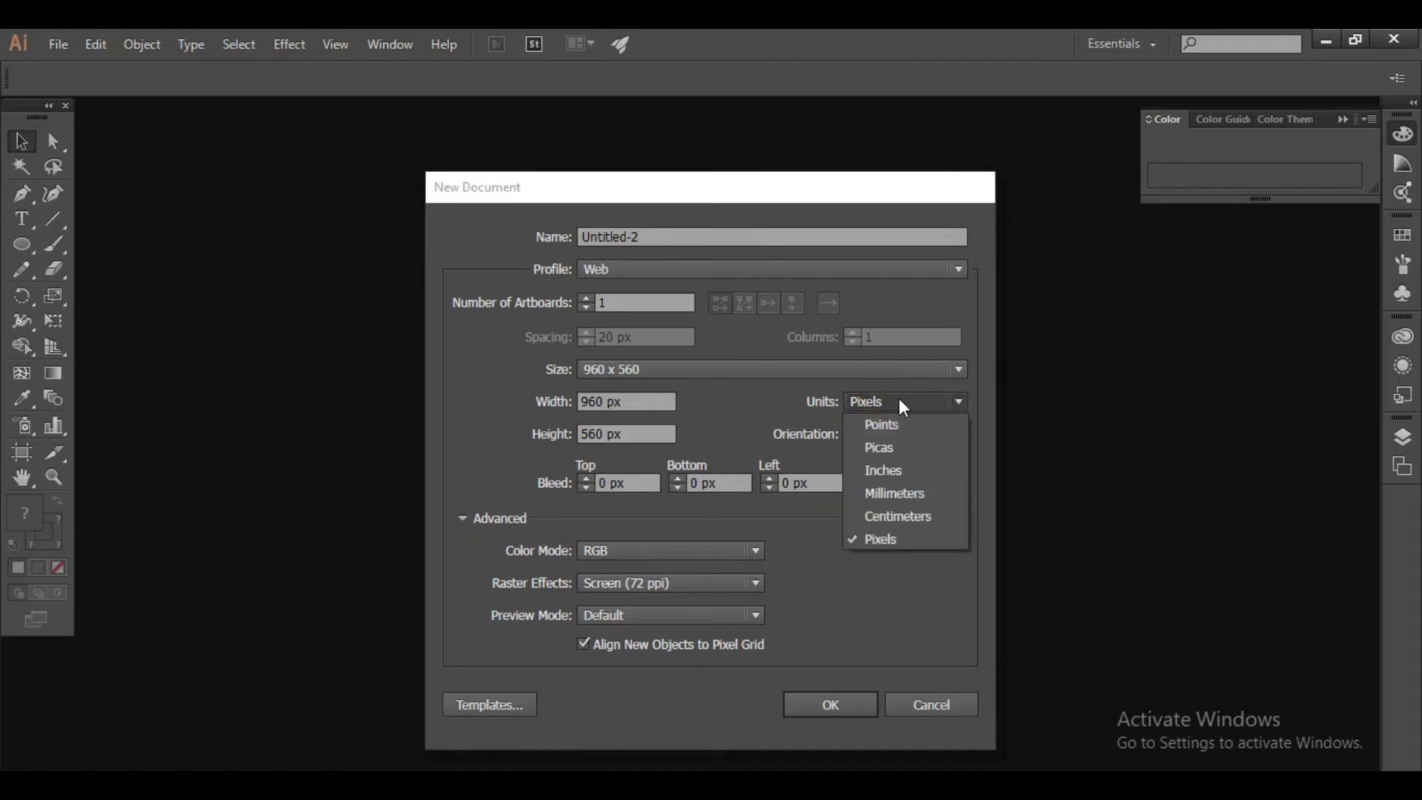
left_click(899, 400)
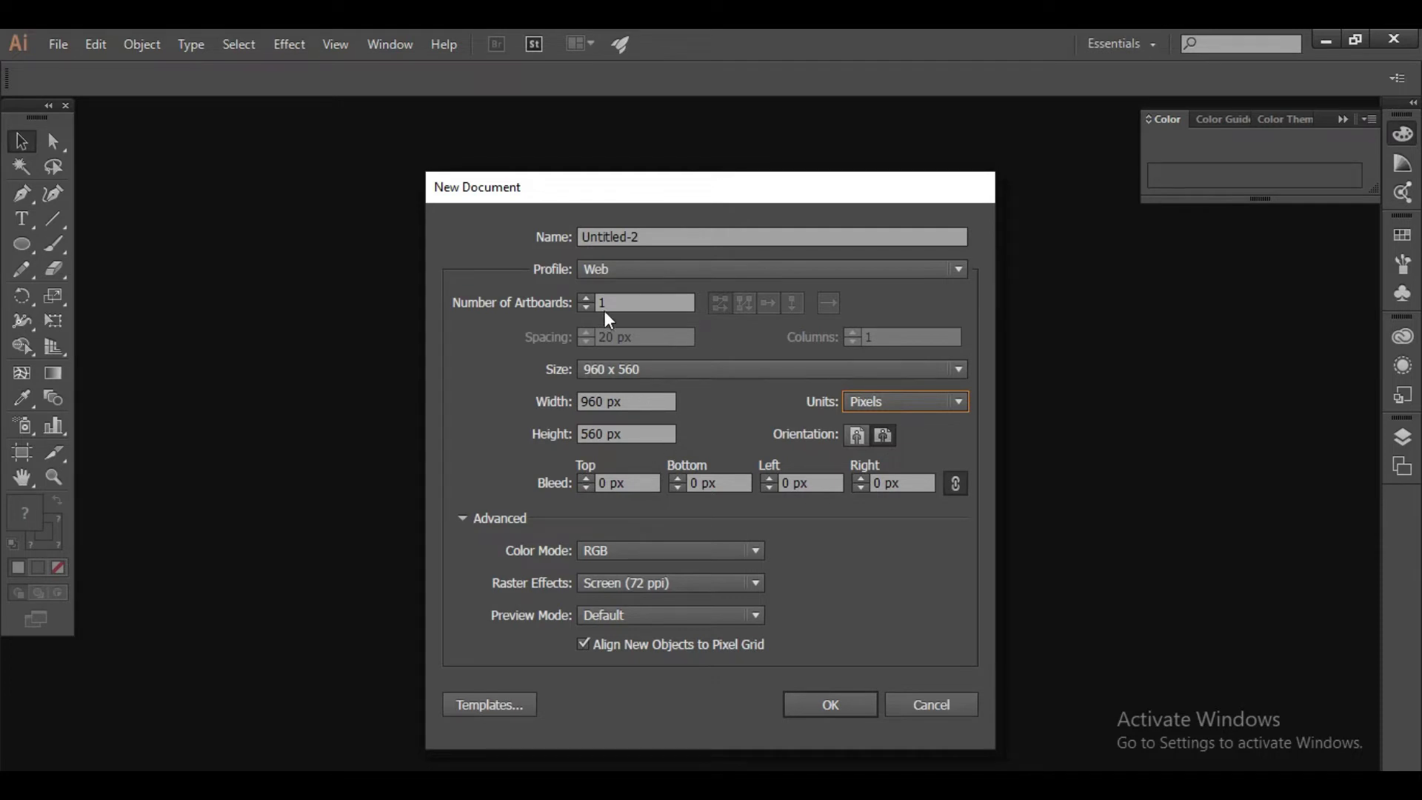
Step: Create a Print-profile A4 document measured in inches
left_click(636, 268)
left_click(622, 318)
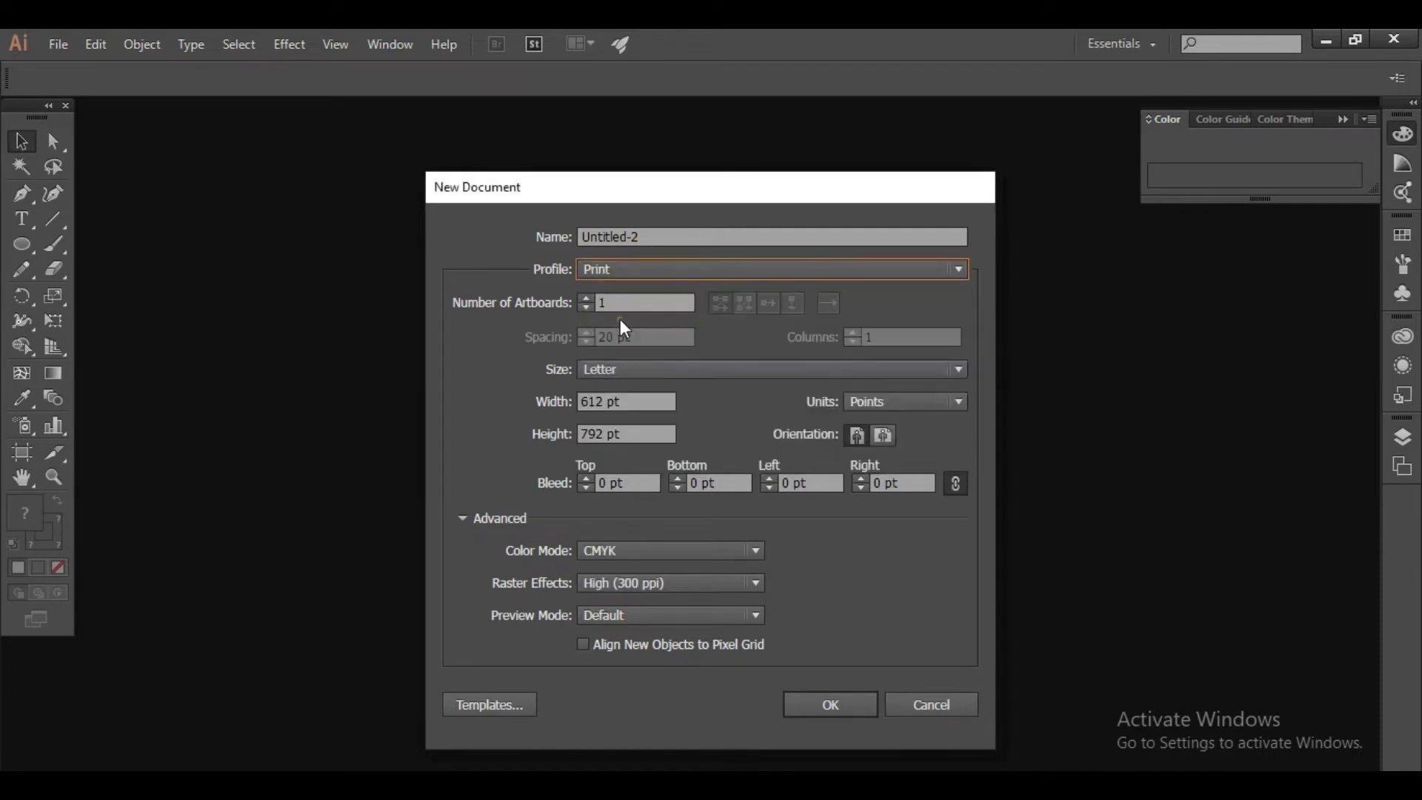
left_click(709, 371)
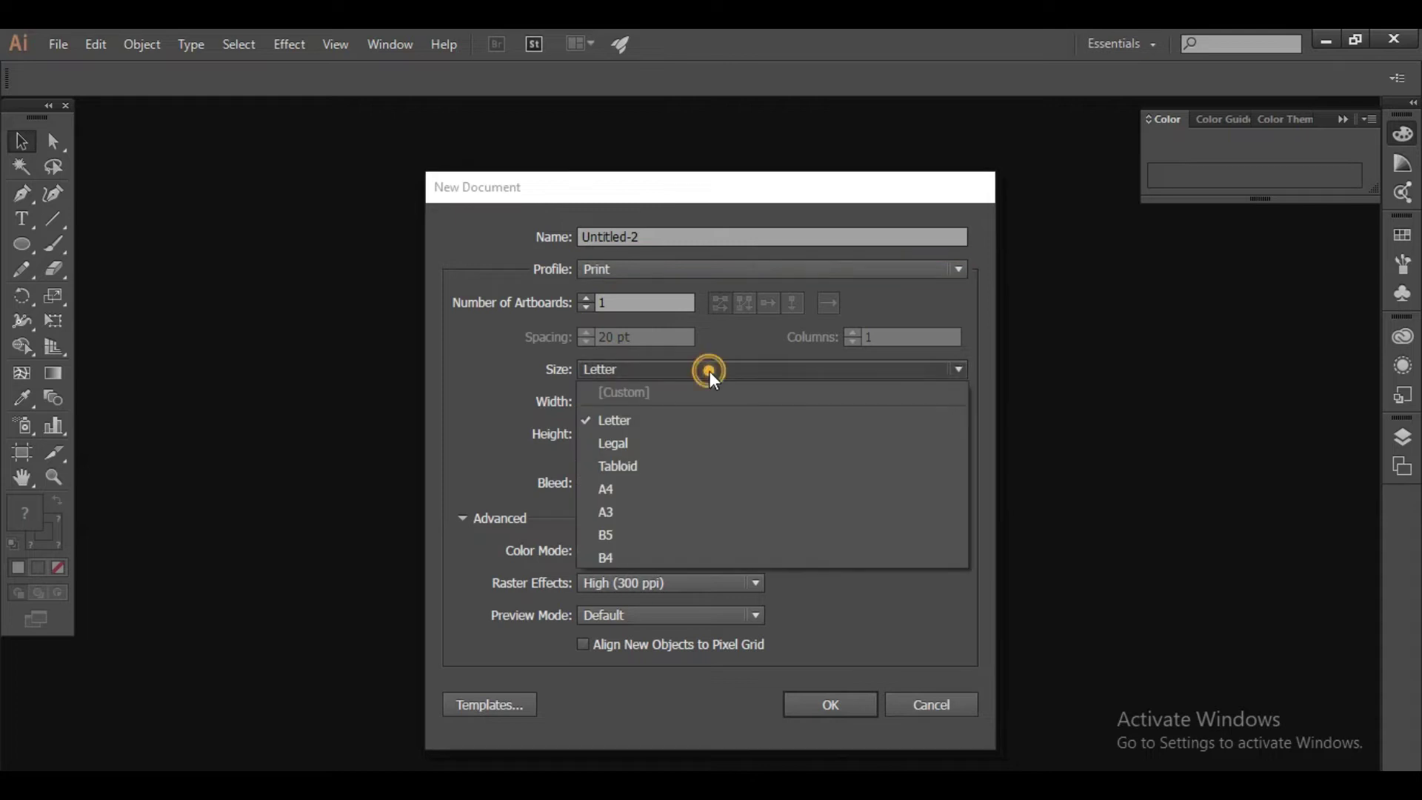
left_click(628, 489)
left_click(868, 400)
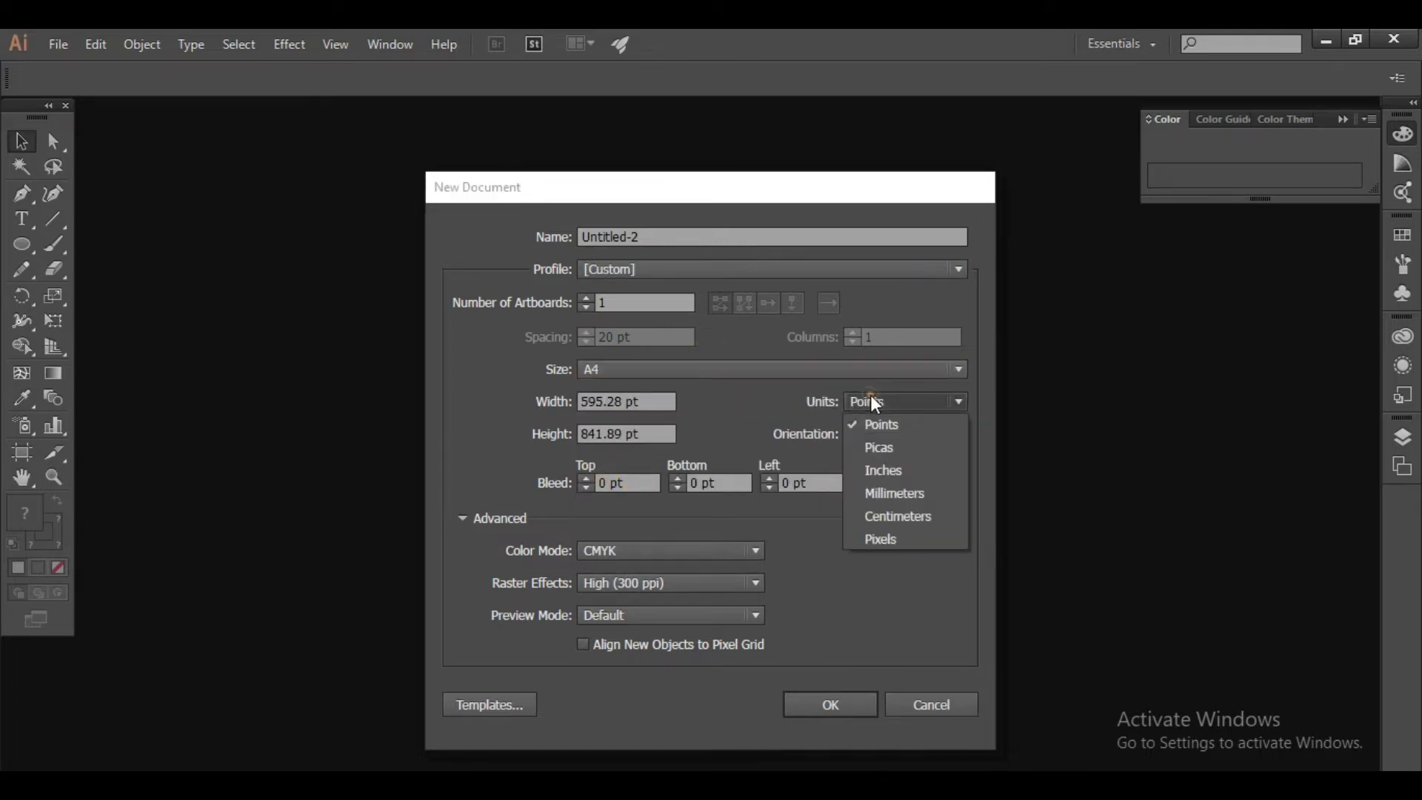
left_click(887, 470)
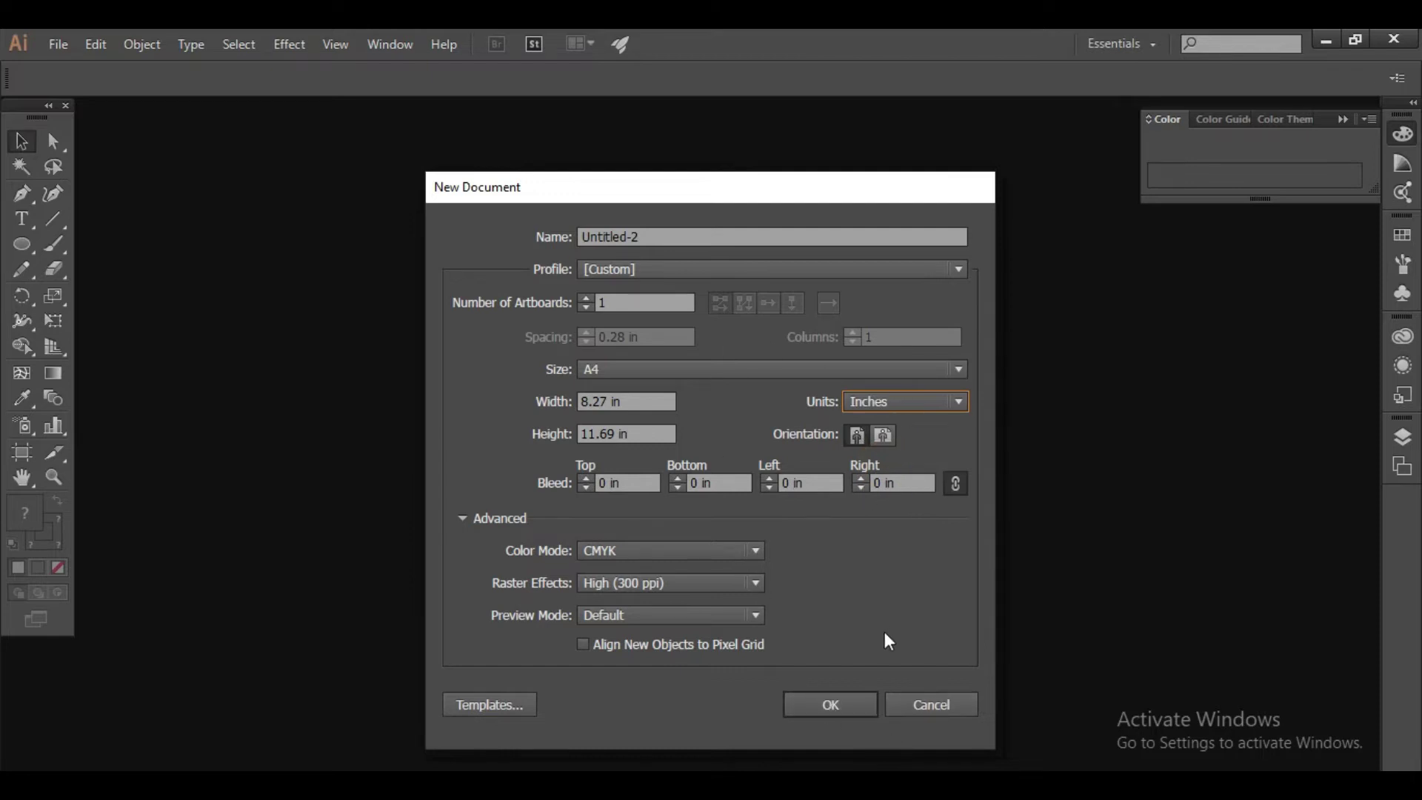
left_click(830, 707)
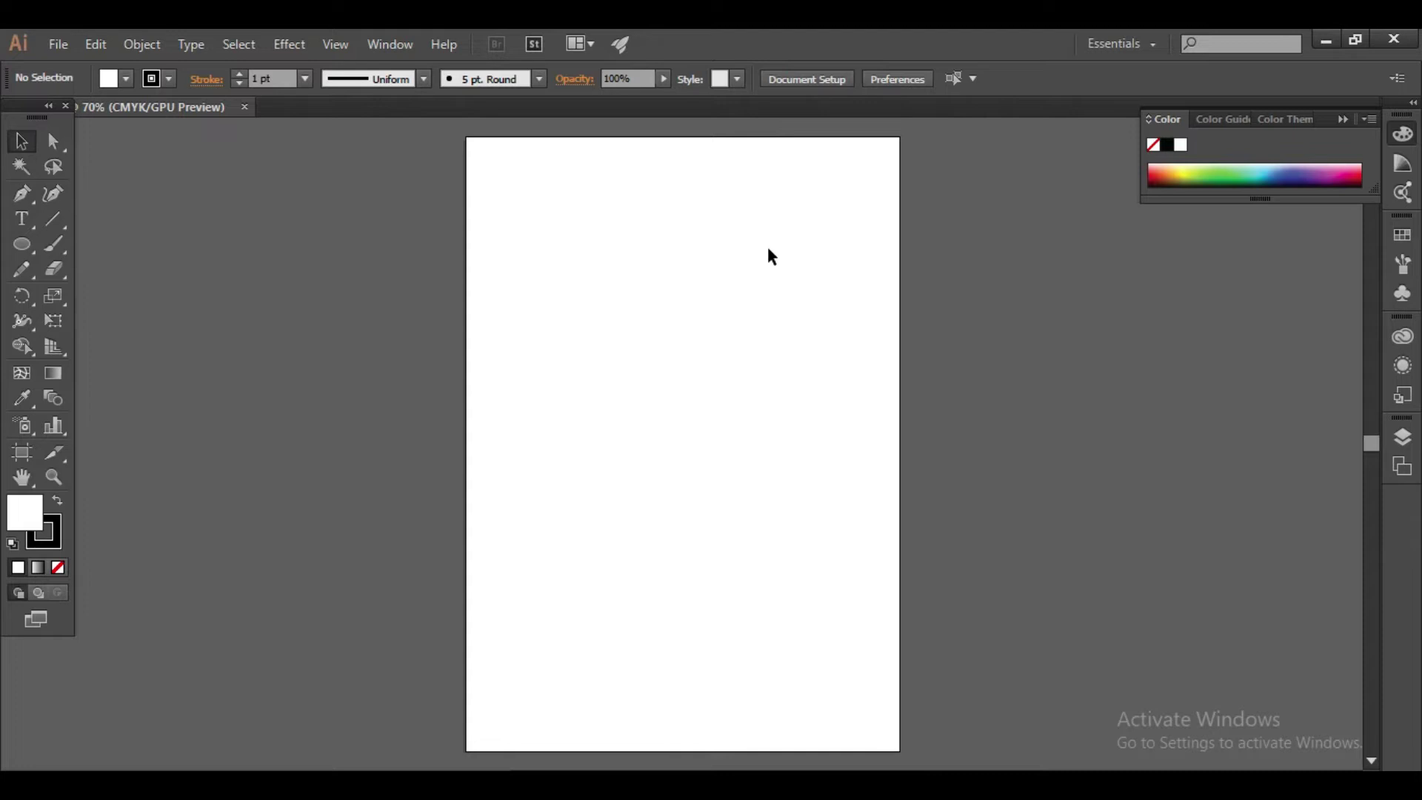
Step: Start another new document with the Web profile, pixel units and 960 x 560 preset
left_click(58, 44)
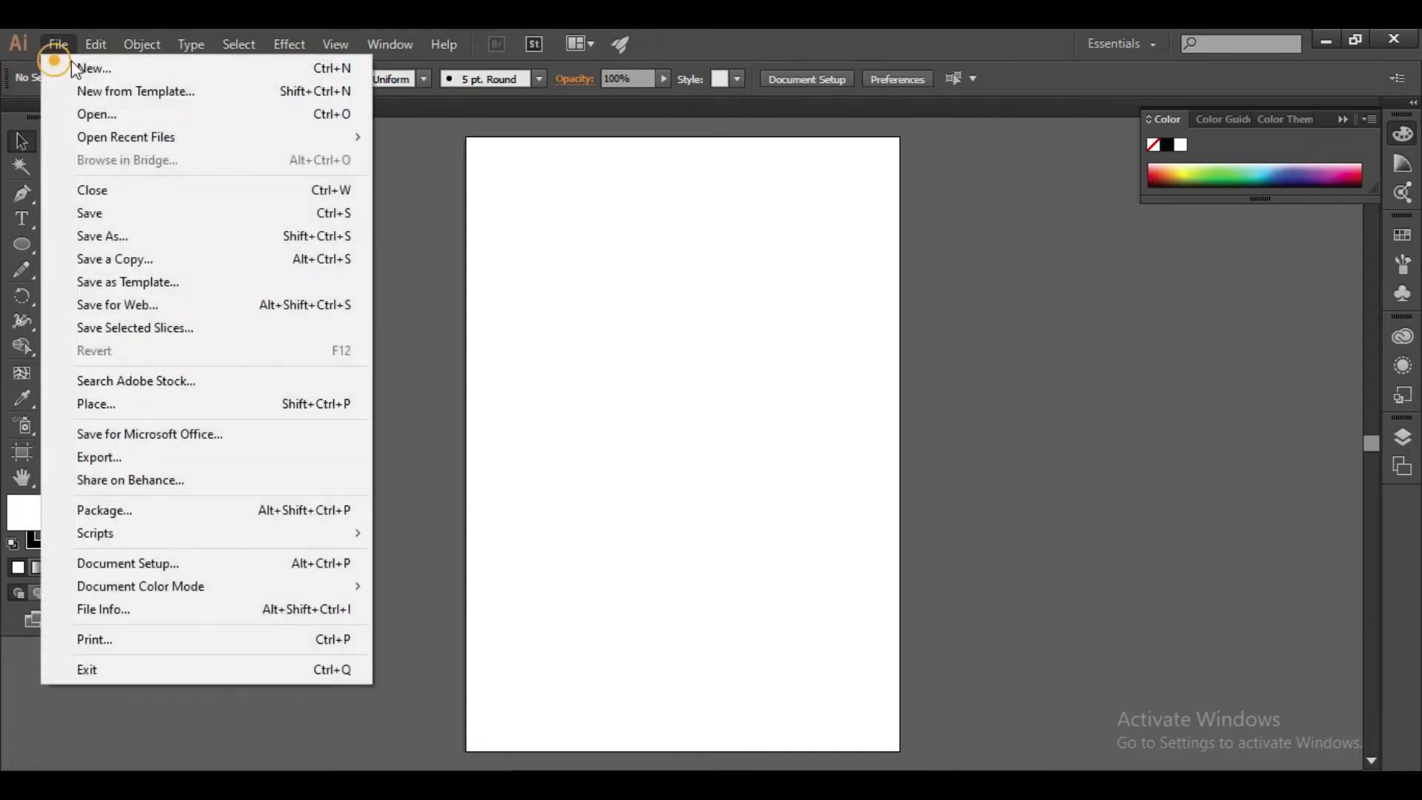
left_click(95, 68)
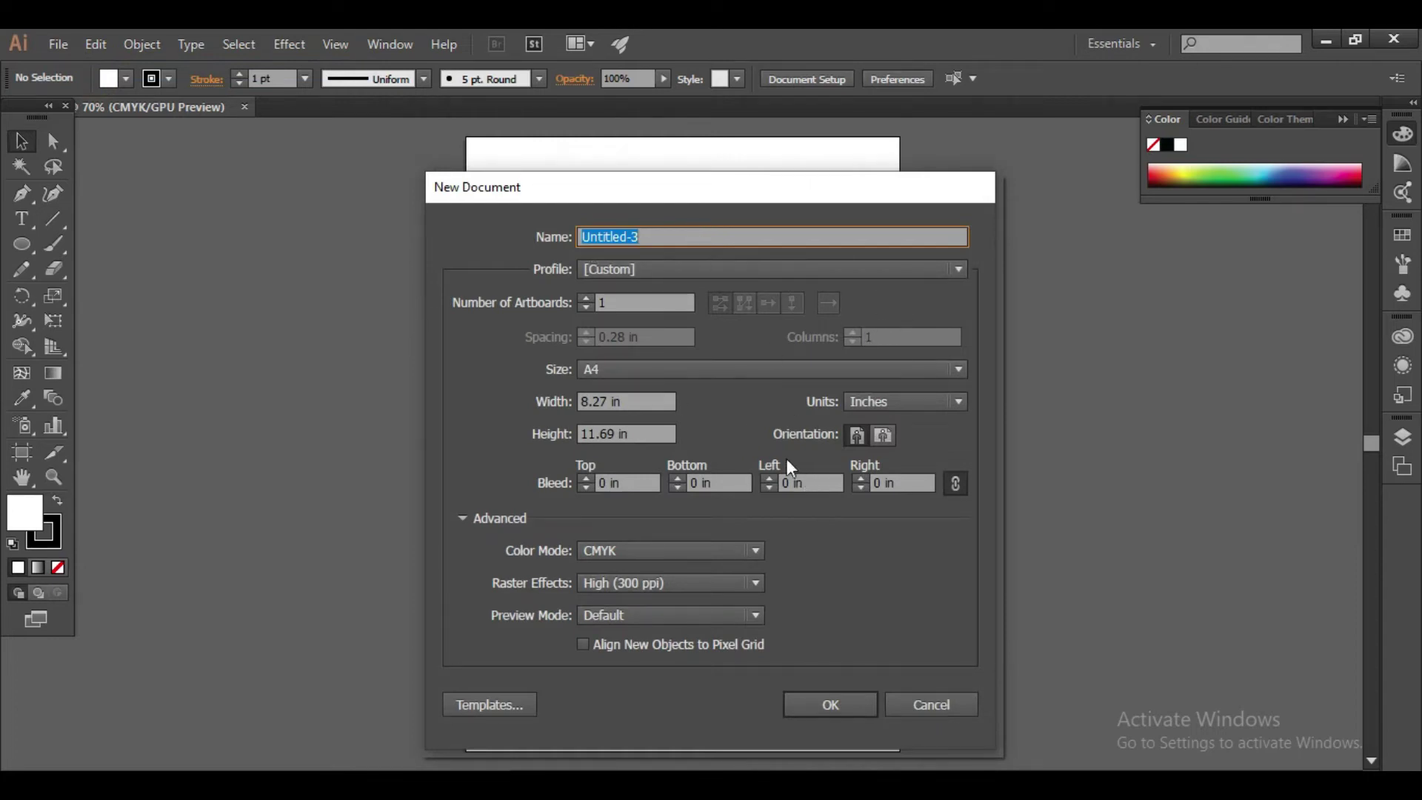
left_click(807, 269)
left_click(644, 343)
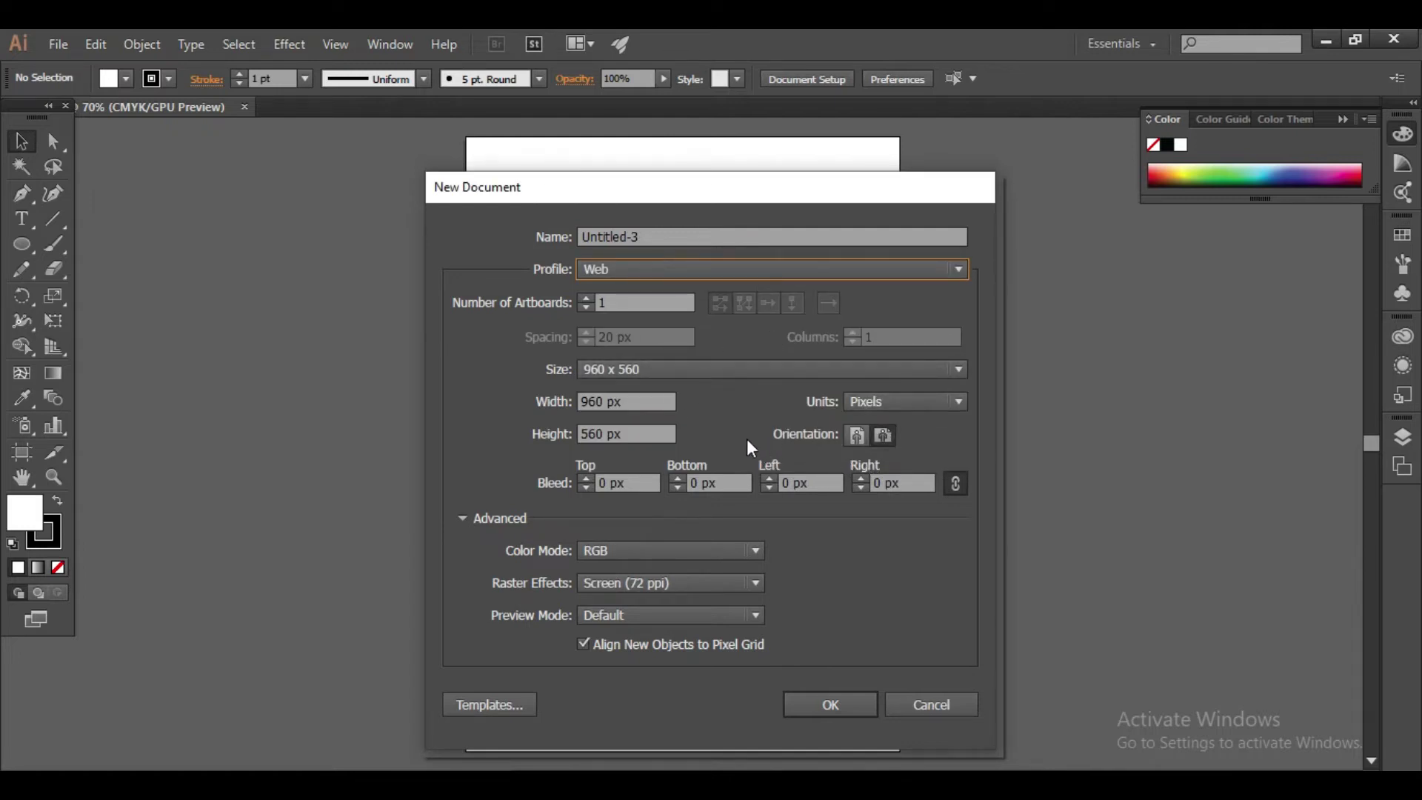
left_click(898, 398)
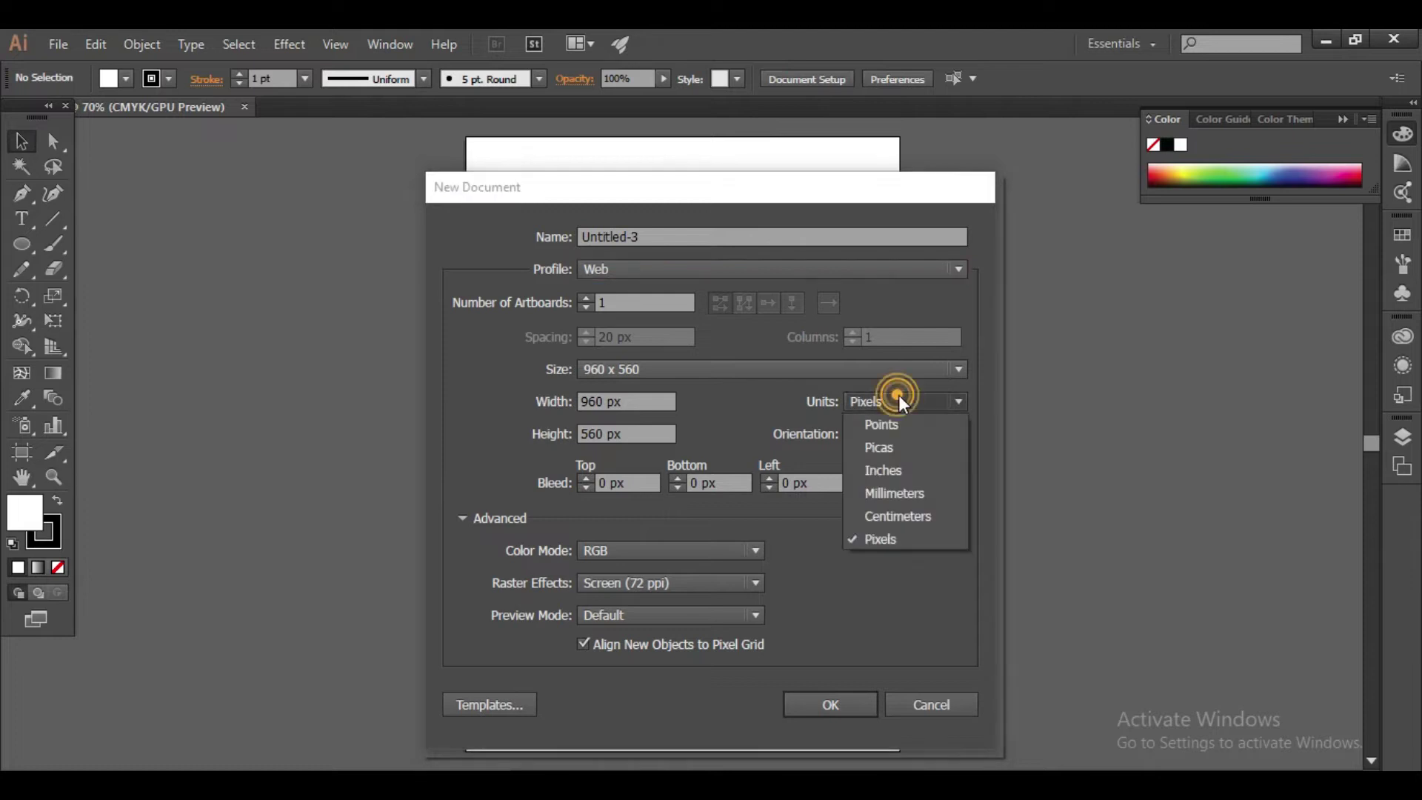
left_click(887, 534)
left_click(670, 369)
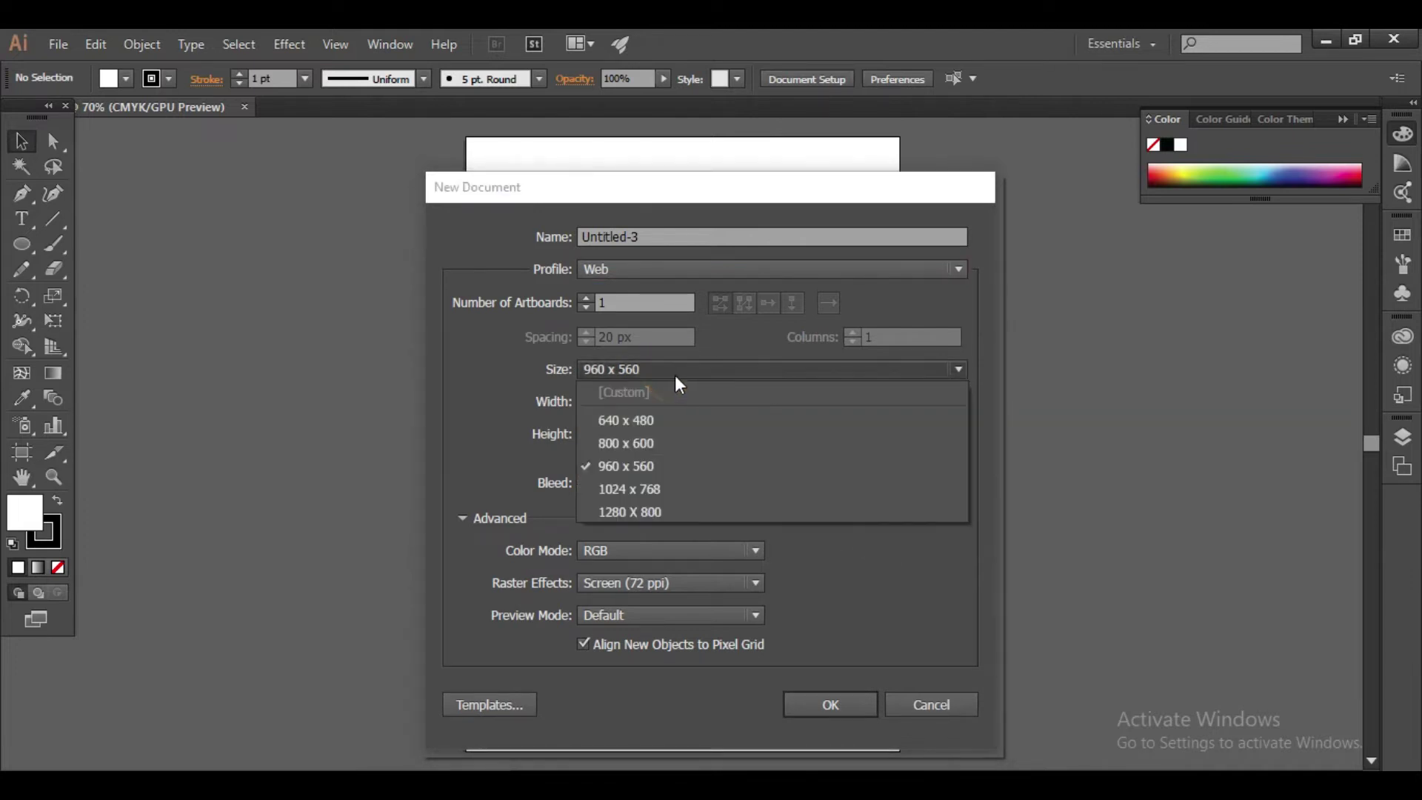
left_click(675, 376)
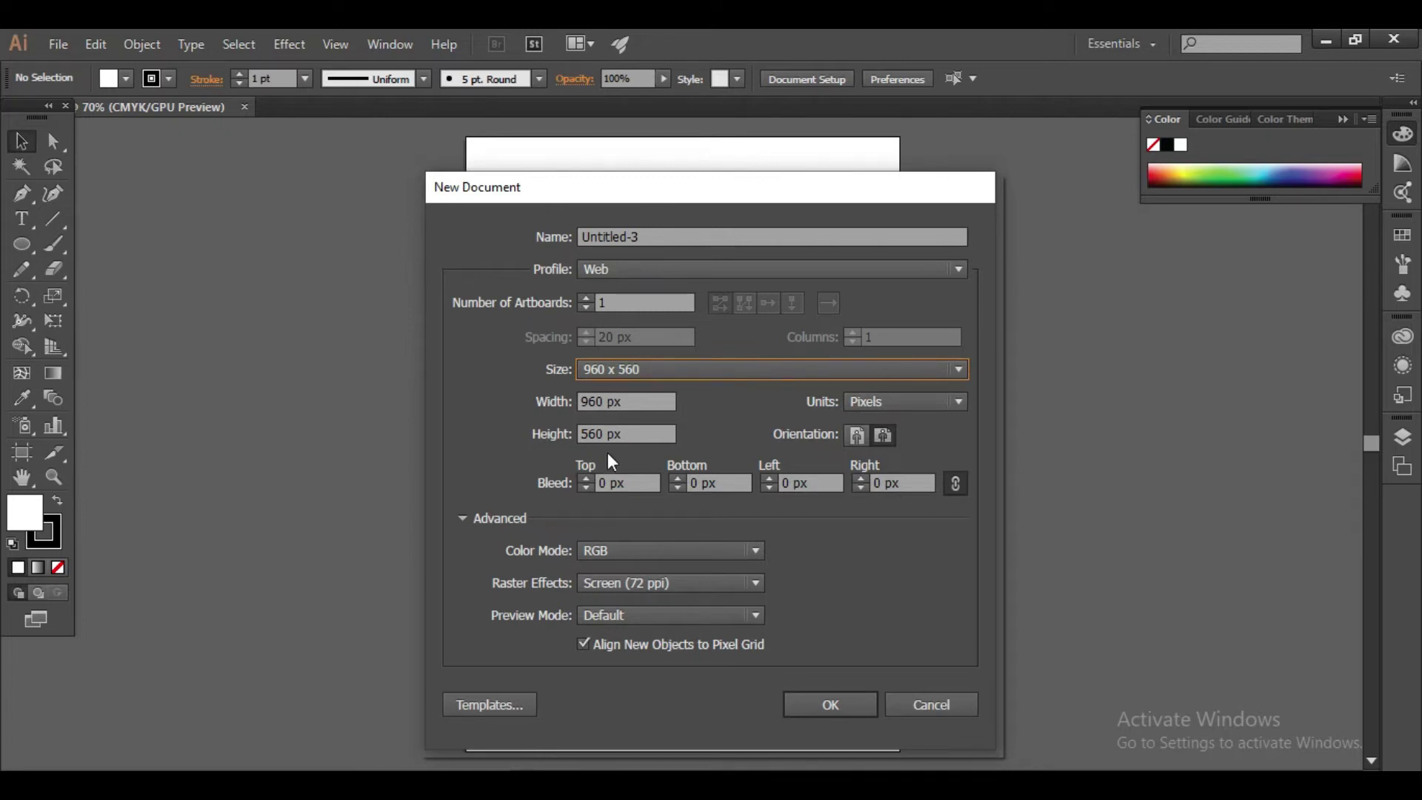
Step: Set the document size to 1080 × 1080 px and create it
double_click(609, 400)
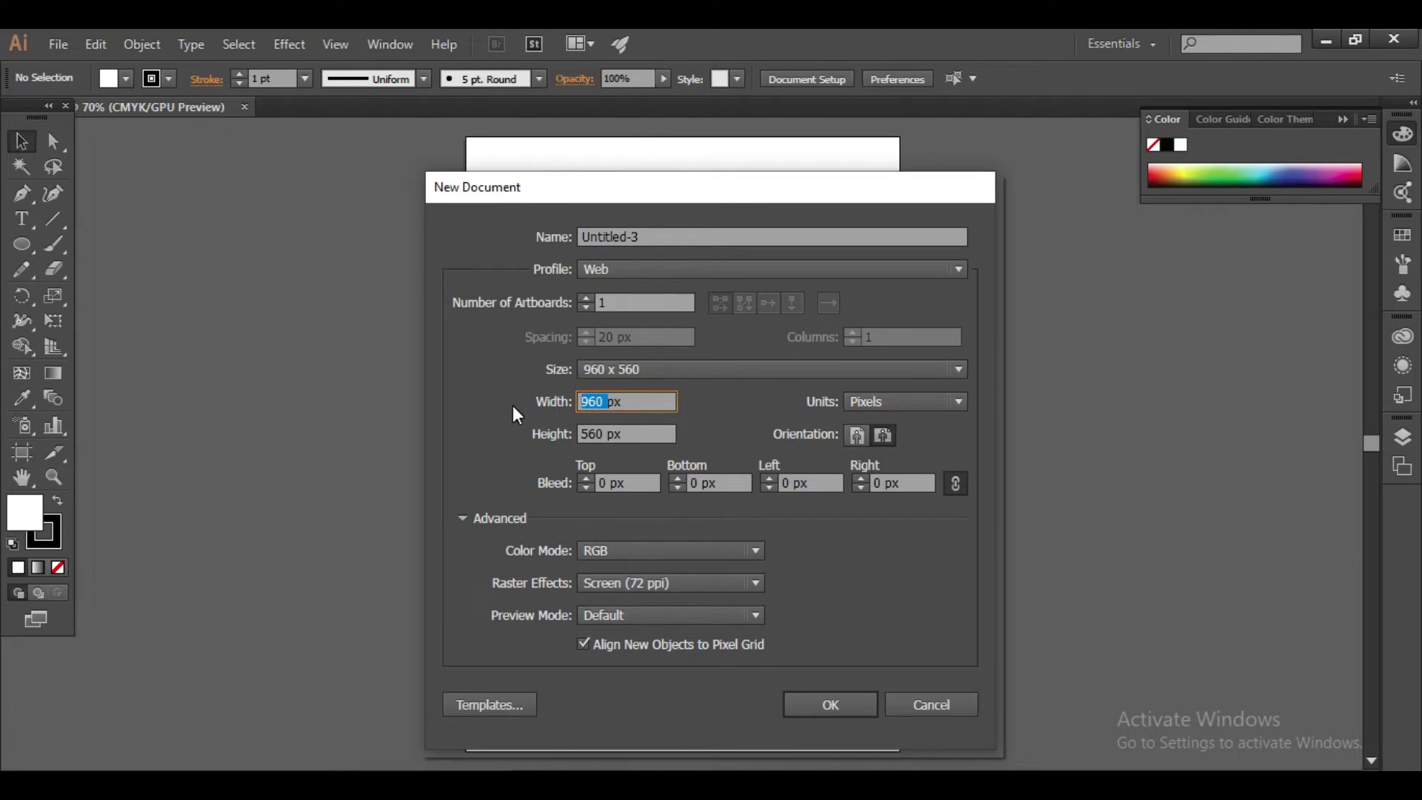
type("1080")
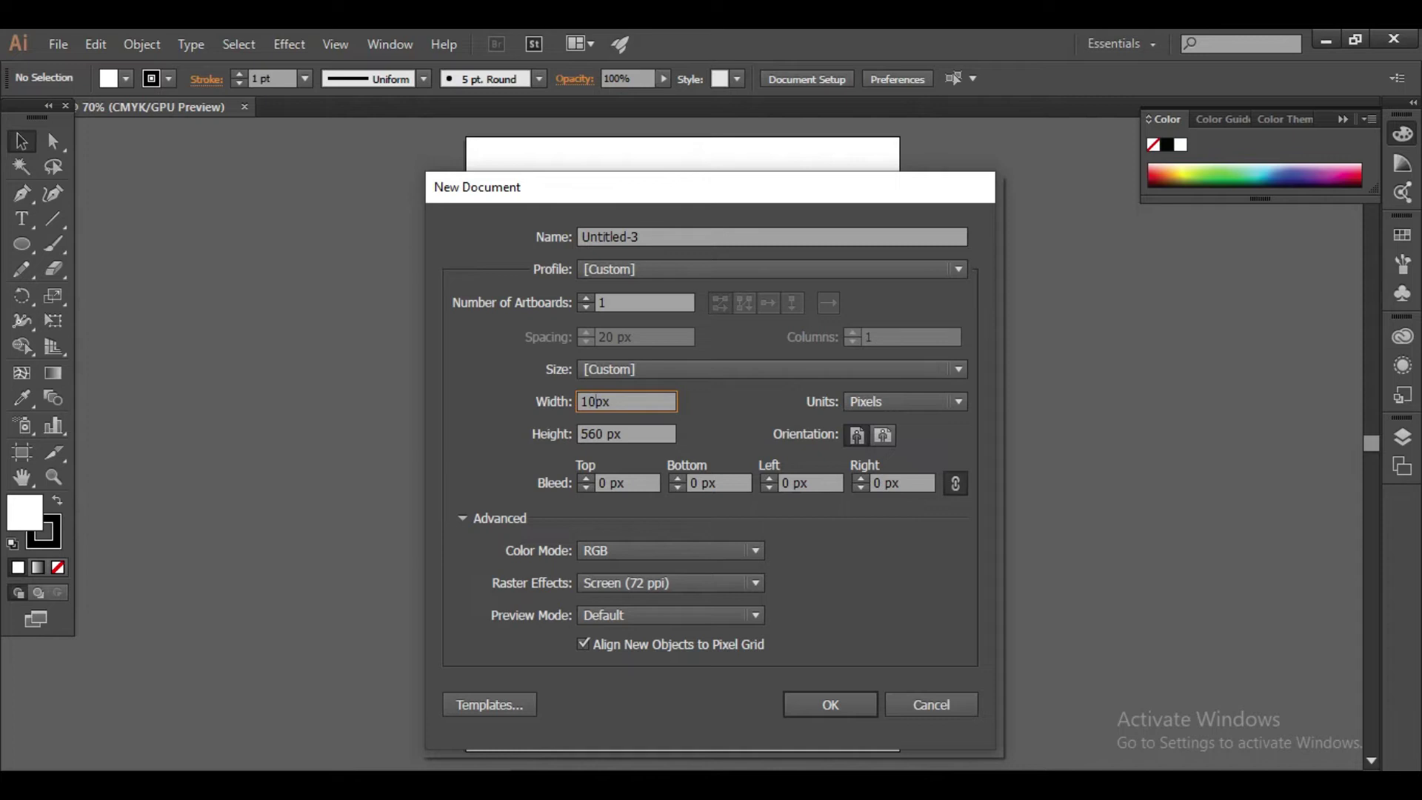
key("Tab")
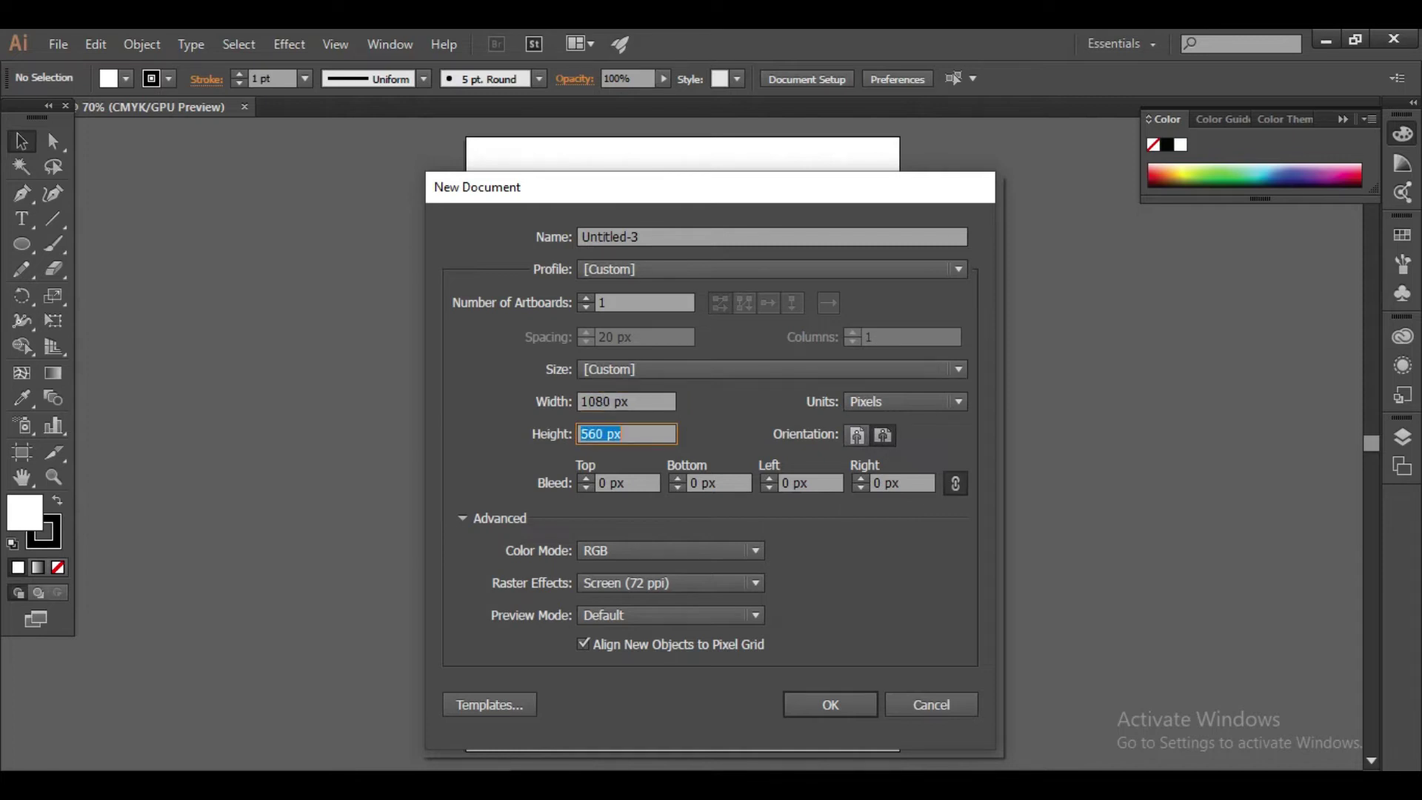
type("1080")
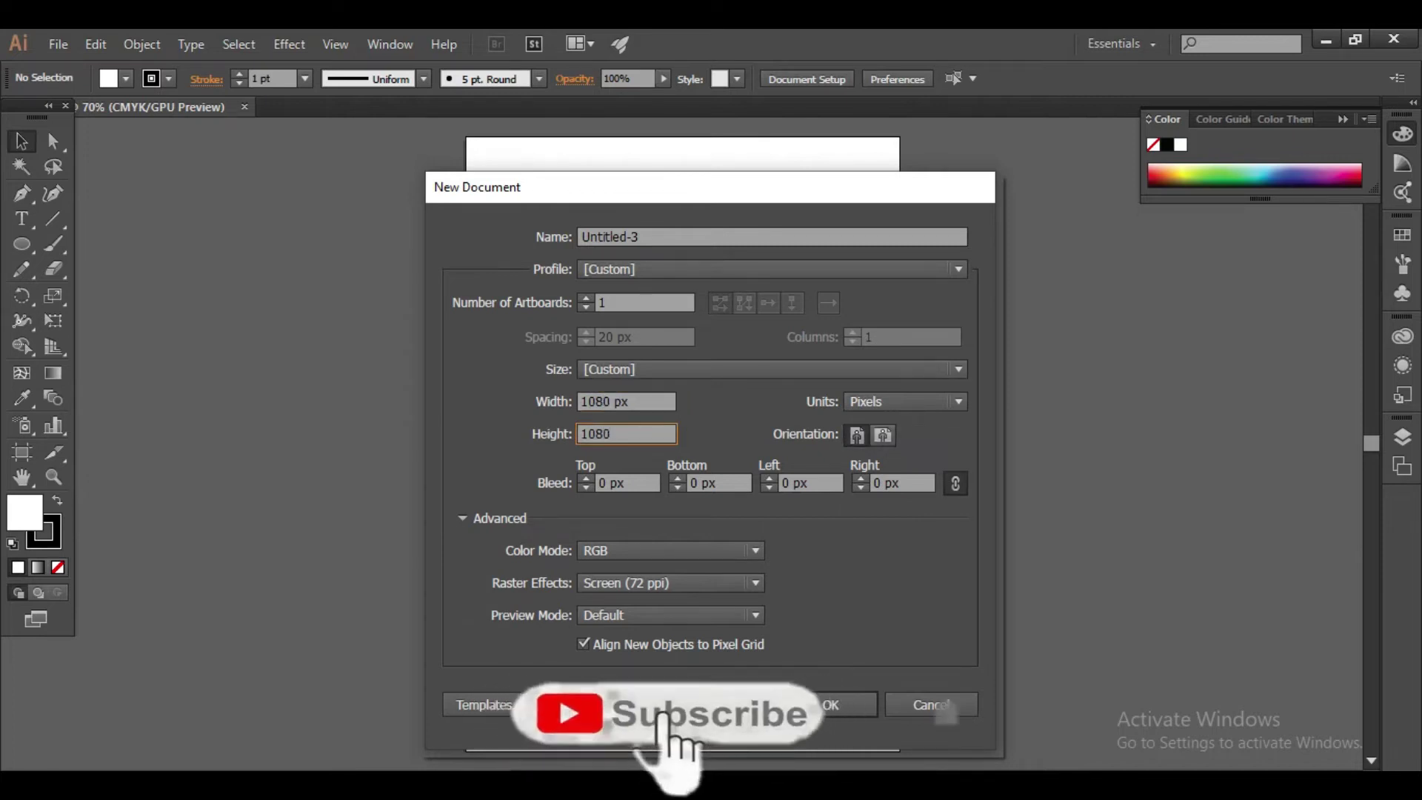
key("Return")
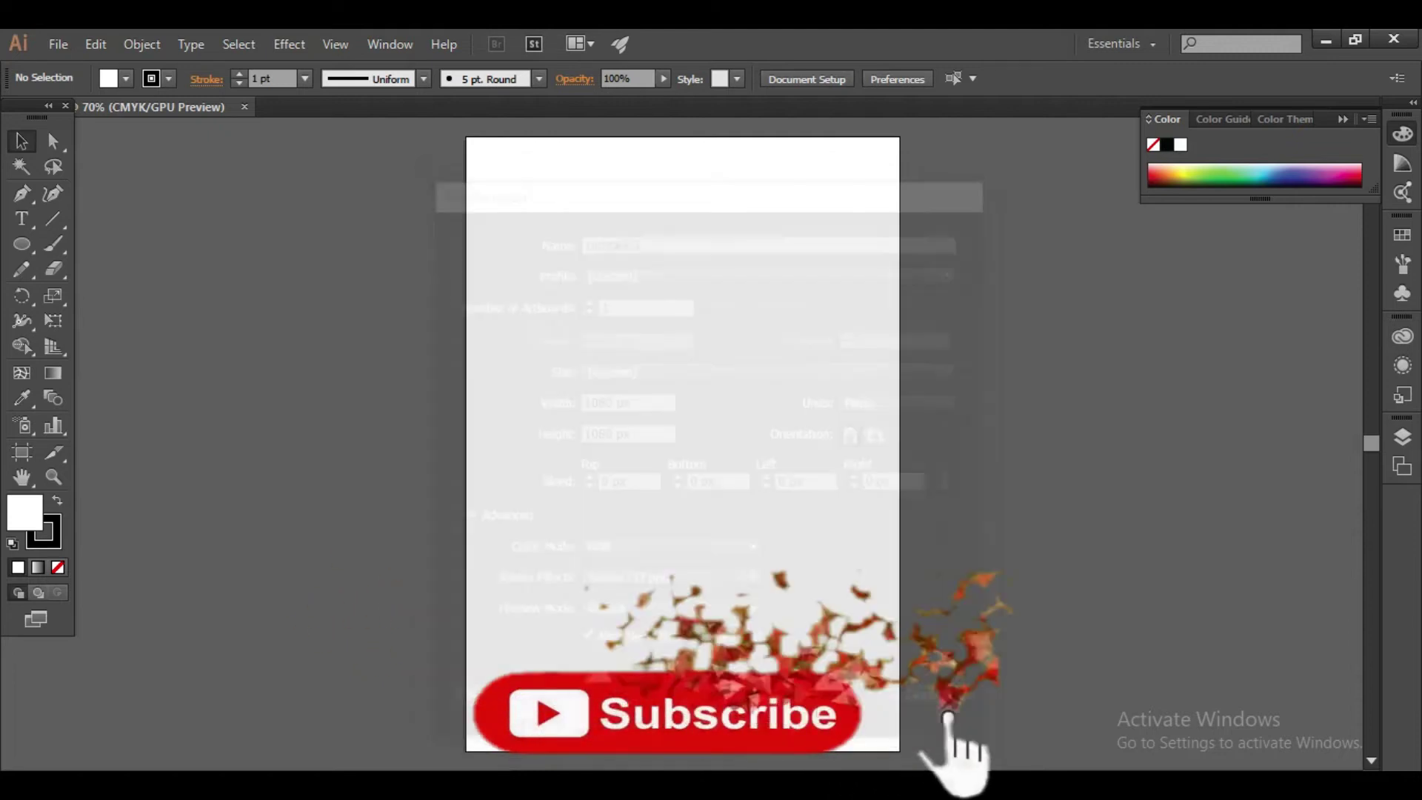
left_click(148, 107)
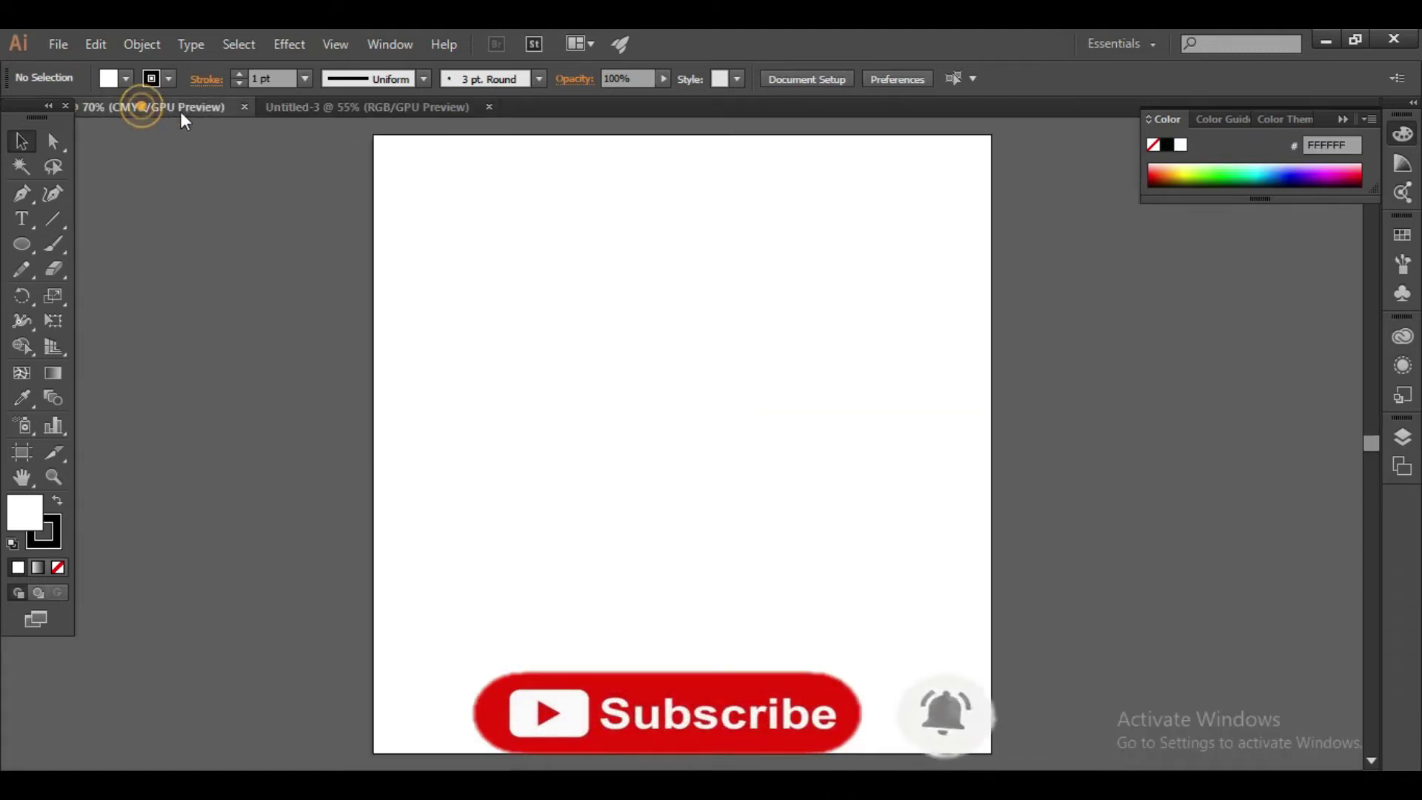
left_click(311, 106)
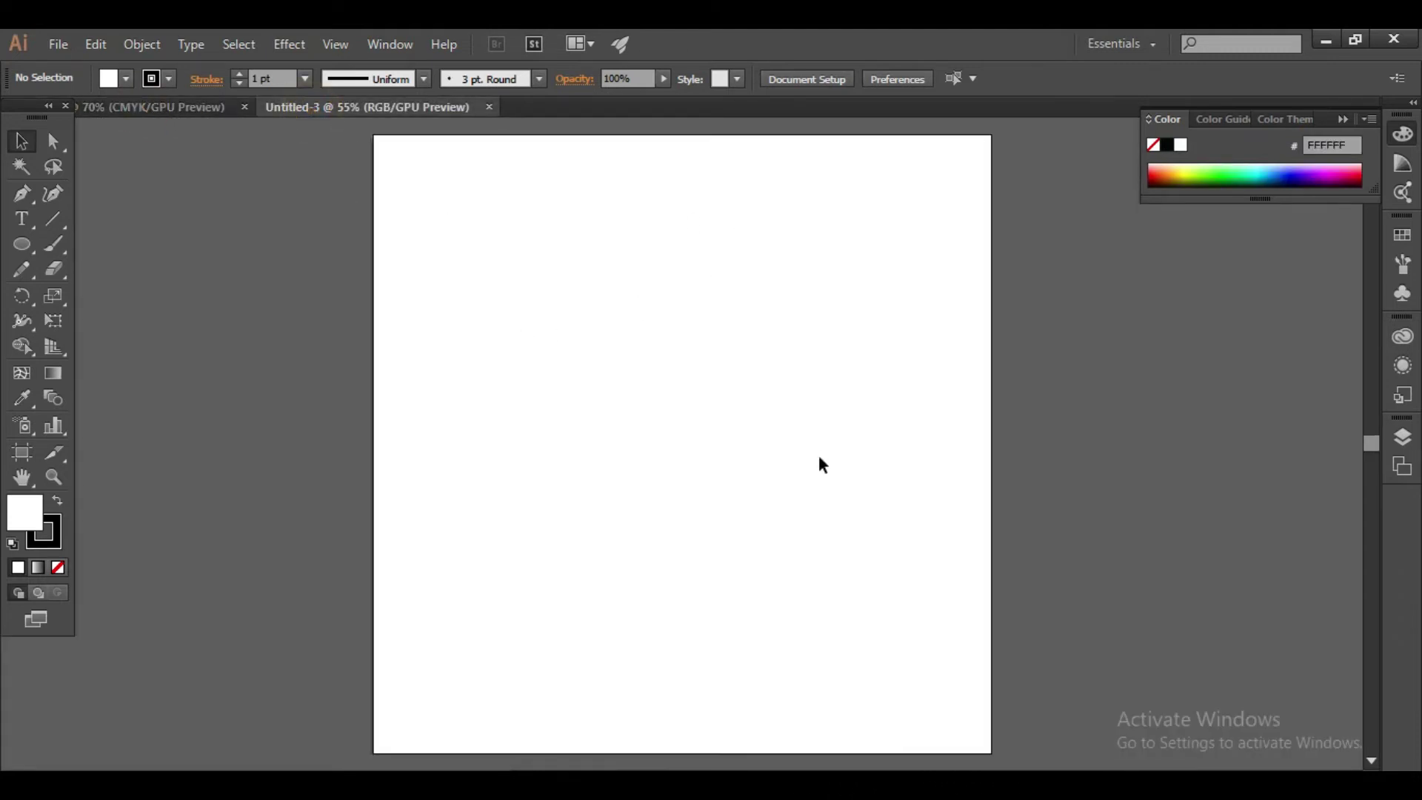
left_click(139, 111)
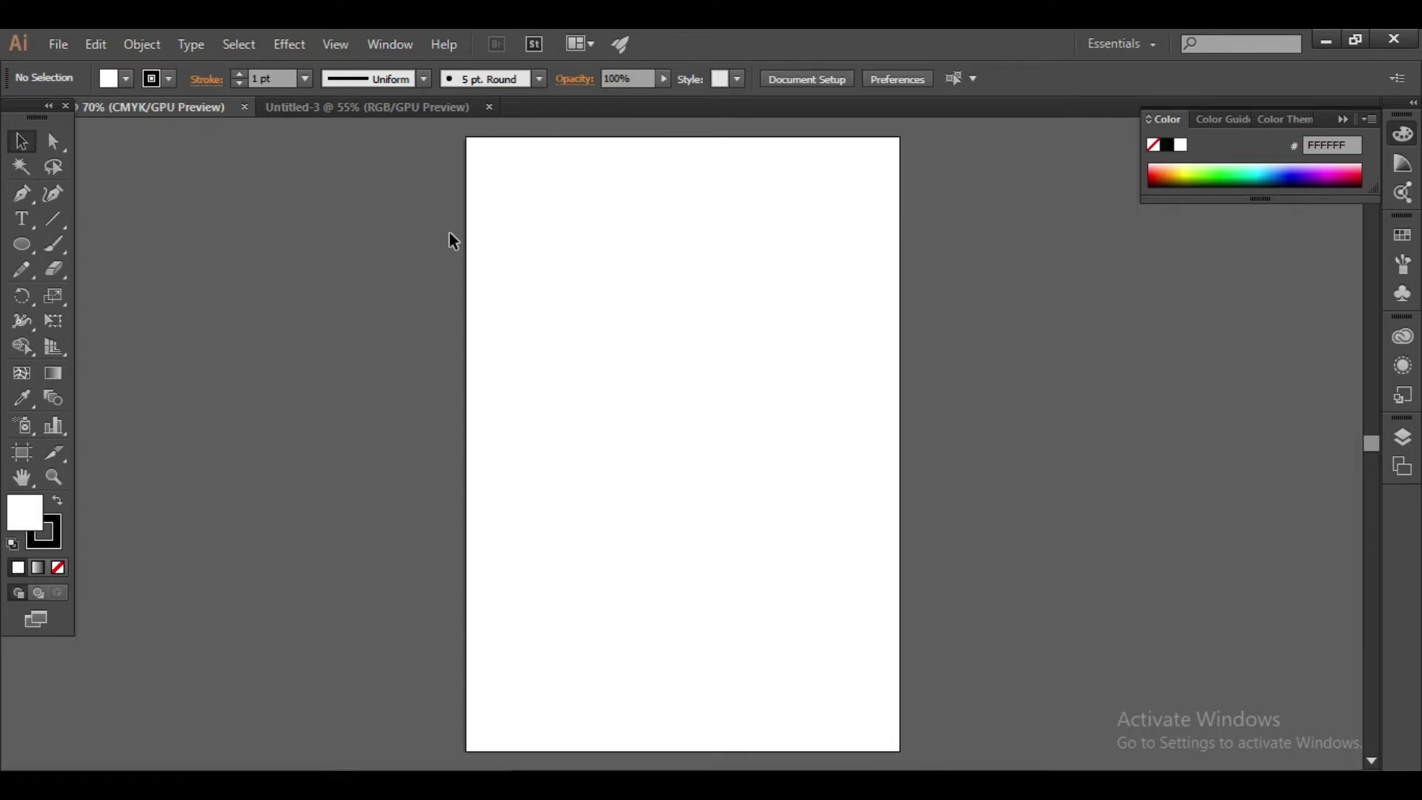
left_click(375, 109)
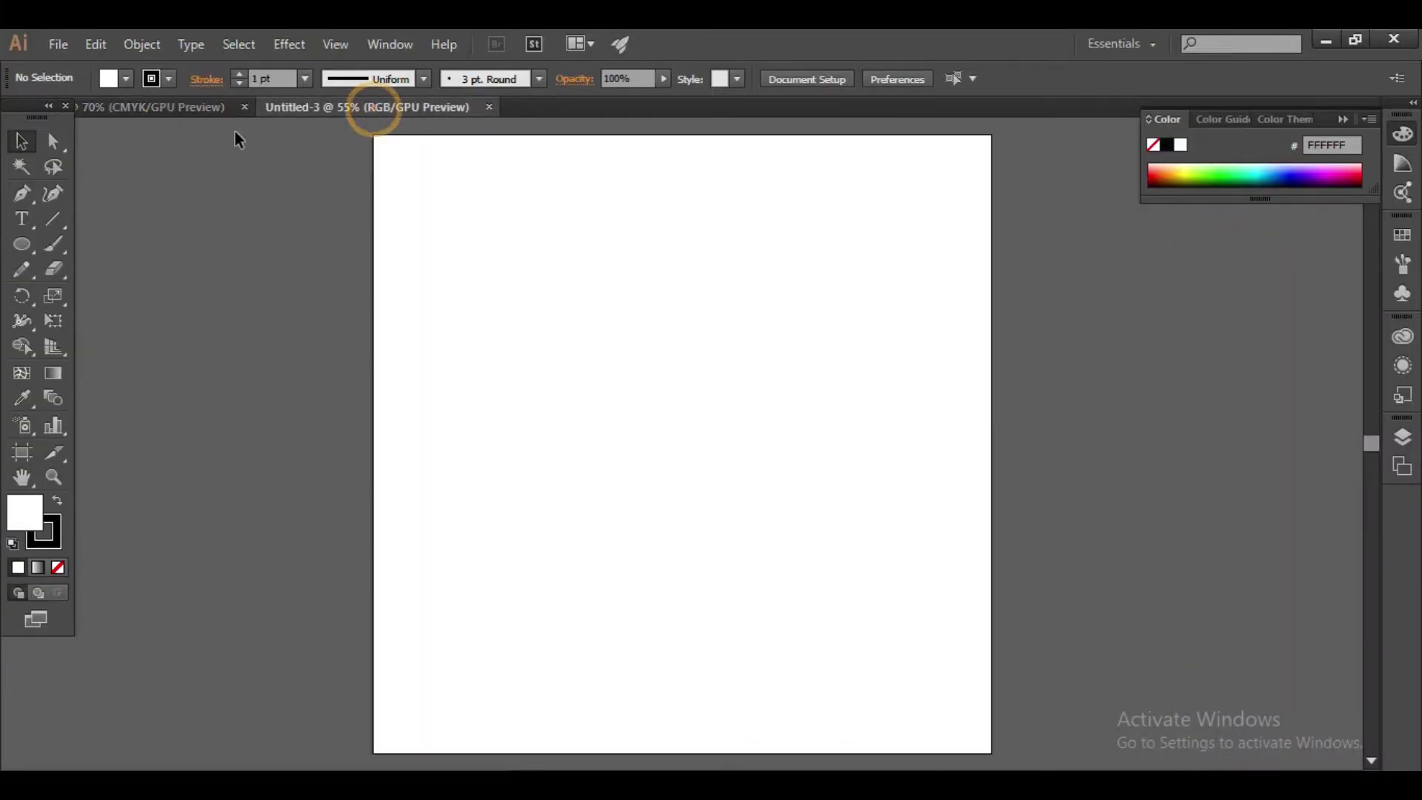
left_click(138, 109)
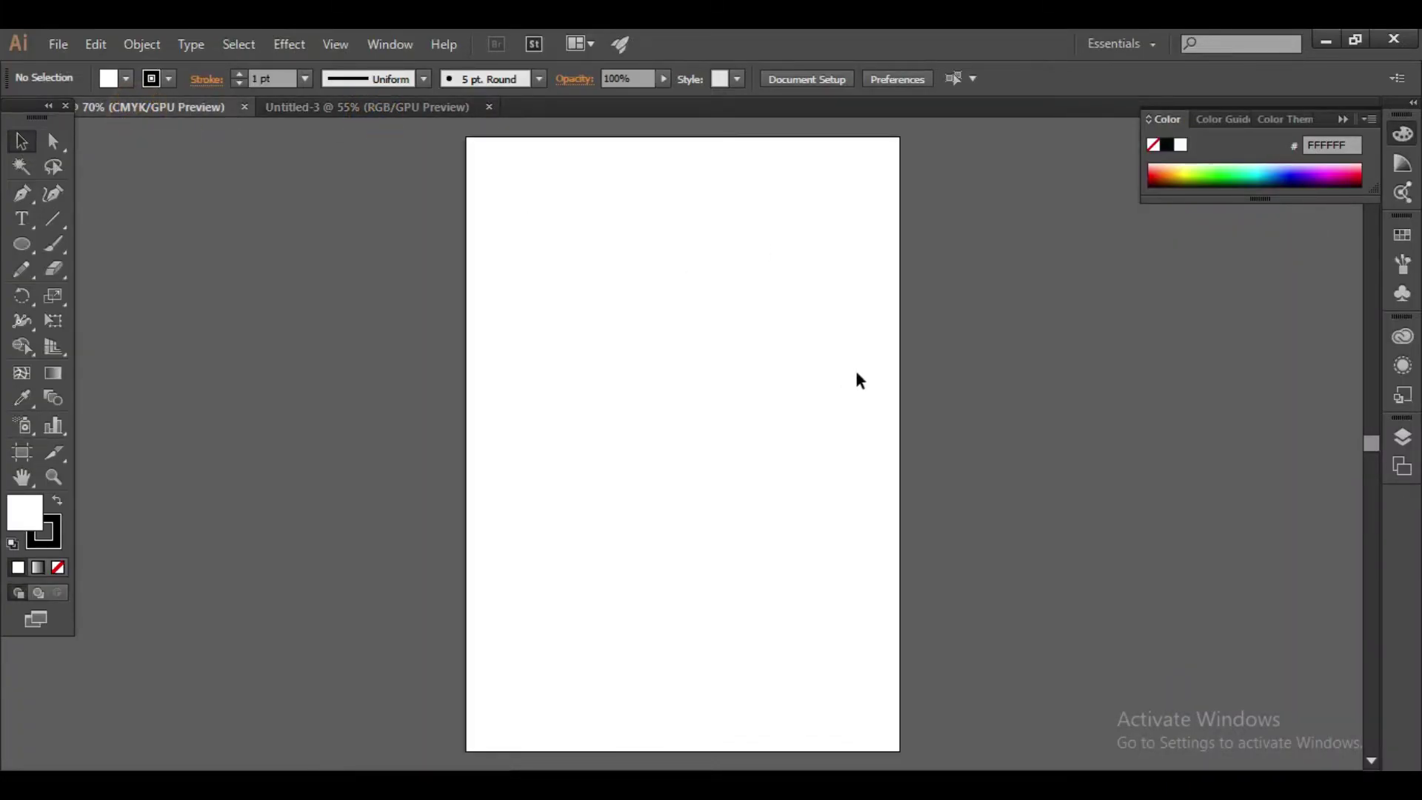
left_click(379, 111)
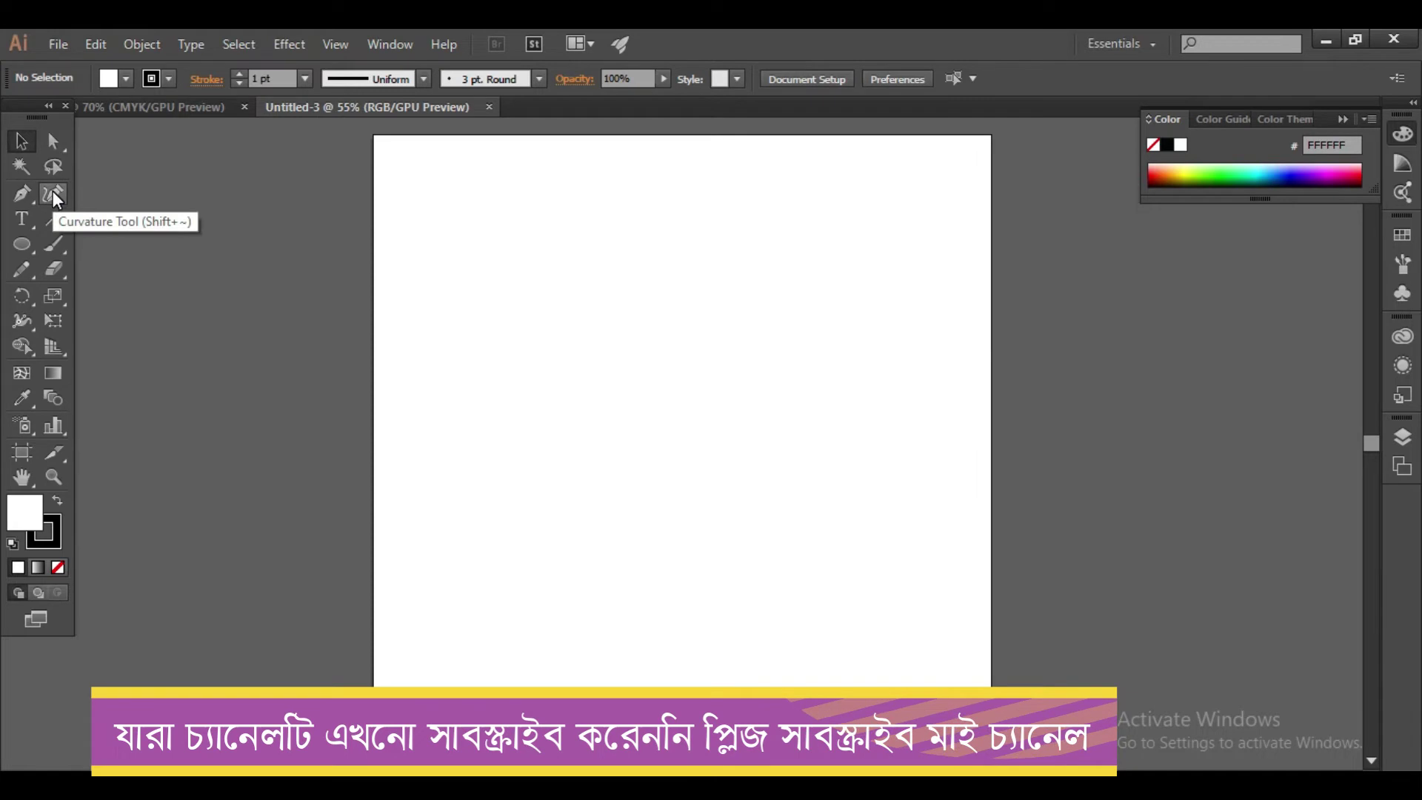
Step: Draw a roughly 625 × 476 px rectangle across the upper artboard
left_click(25, 237)
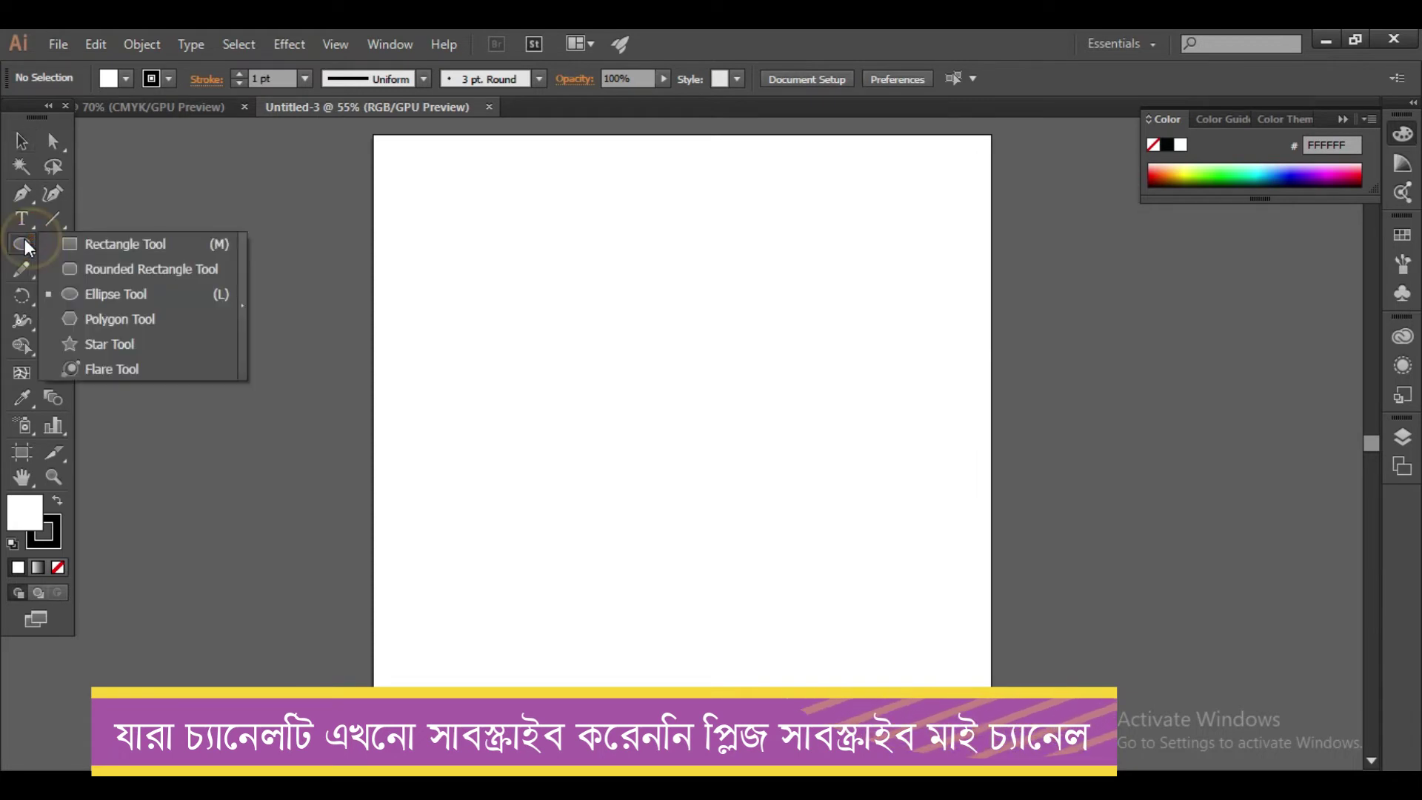
left_click(92, 243)
left_click_drag(471, 226, 830, 499)
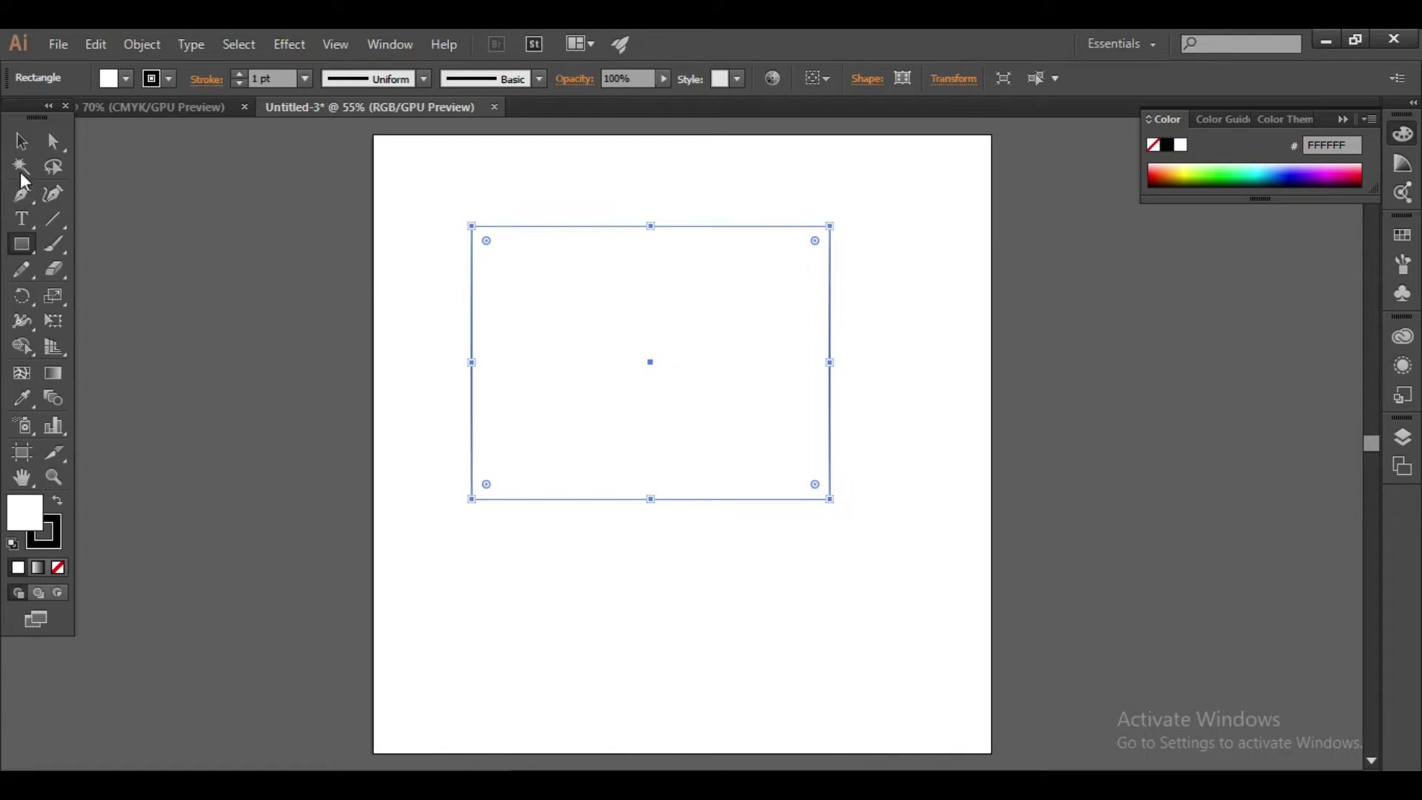
left_click(26, 145)
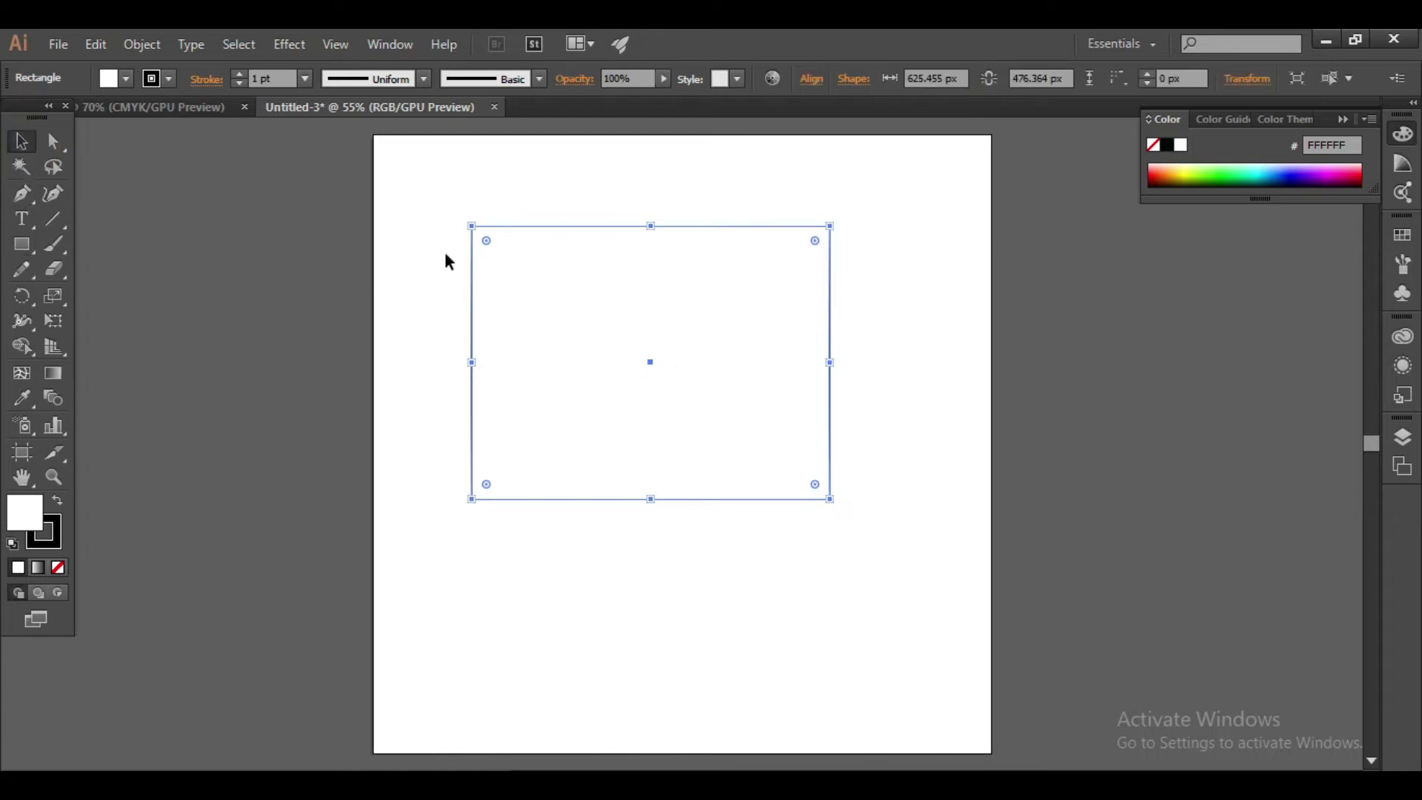
Step: Fill the rectangle with pure blue (0000FF)
left_click(111, 77)
left_click(131, 110)
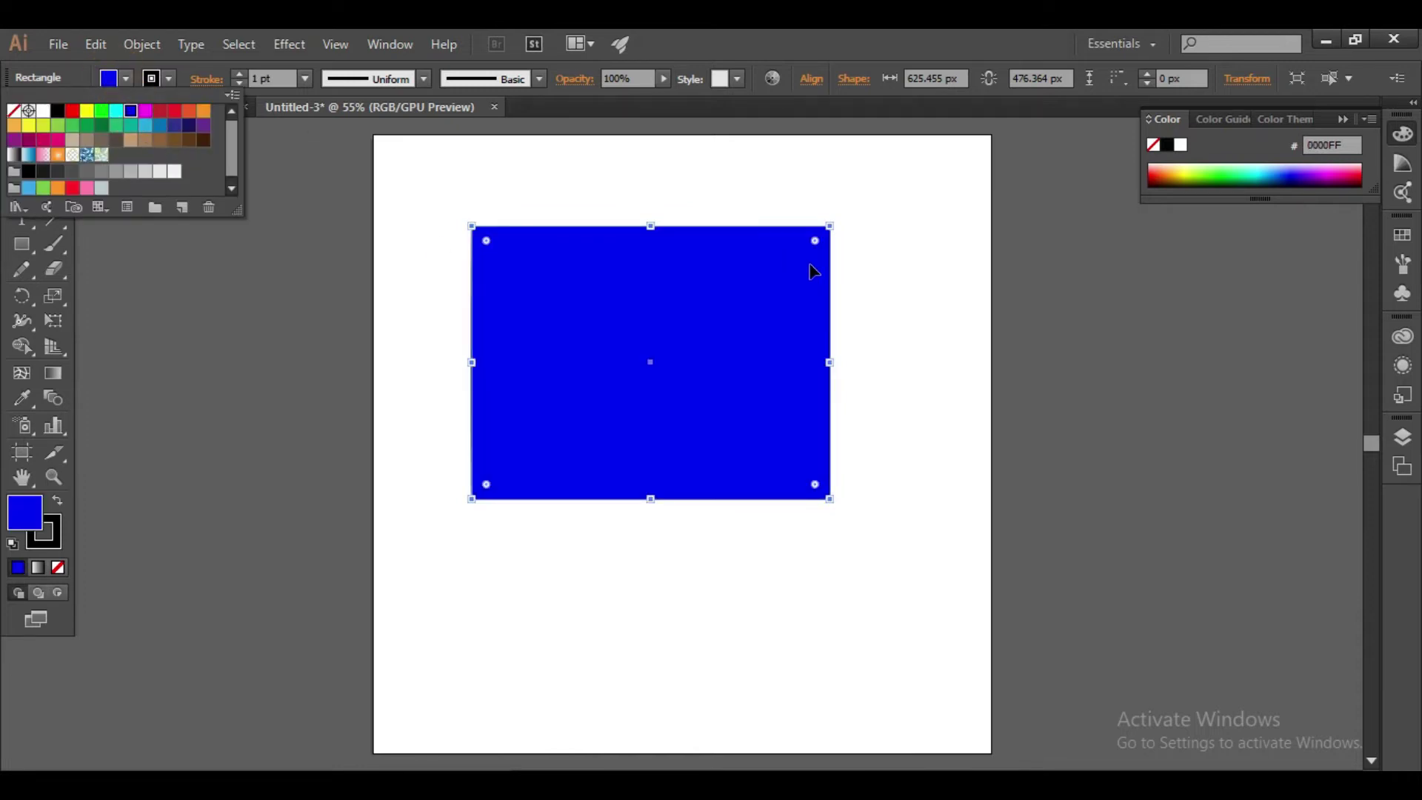
left_click(488, 254)
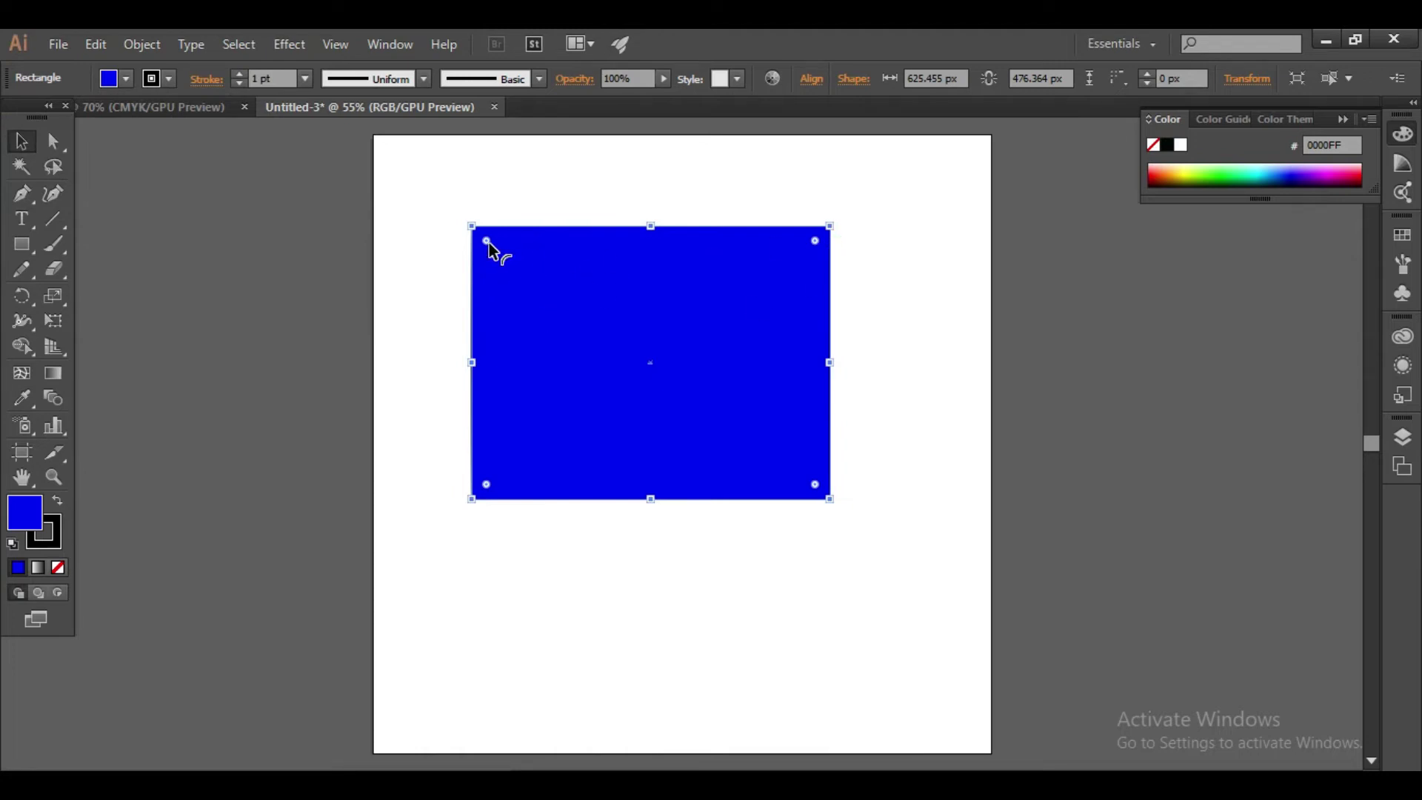
Step: Round the corners into a pill, then undo back to square corners and reselect
left_click_drag(486, 241, 502, 267)
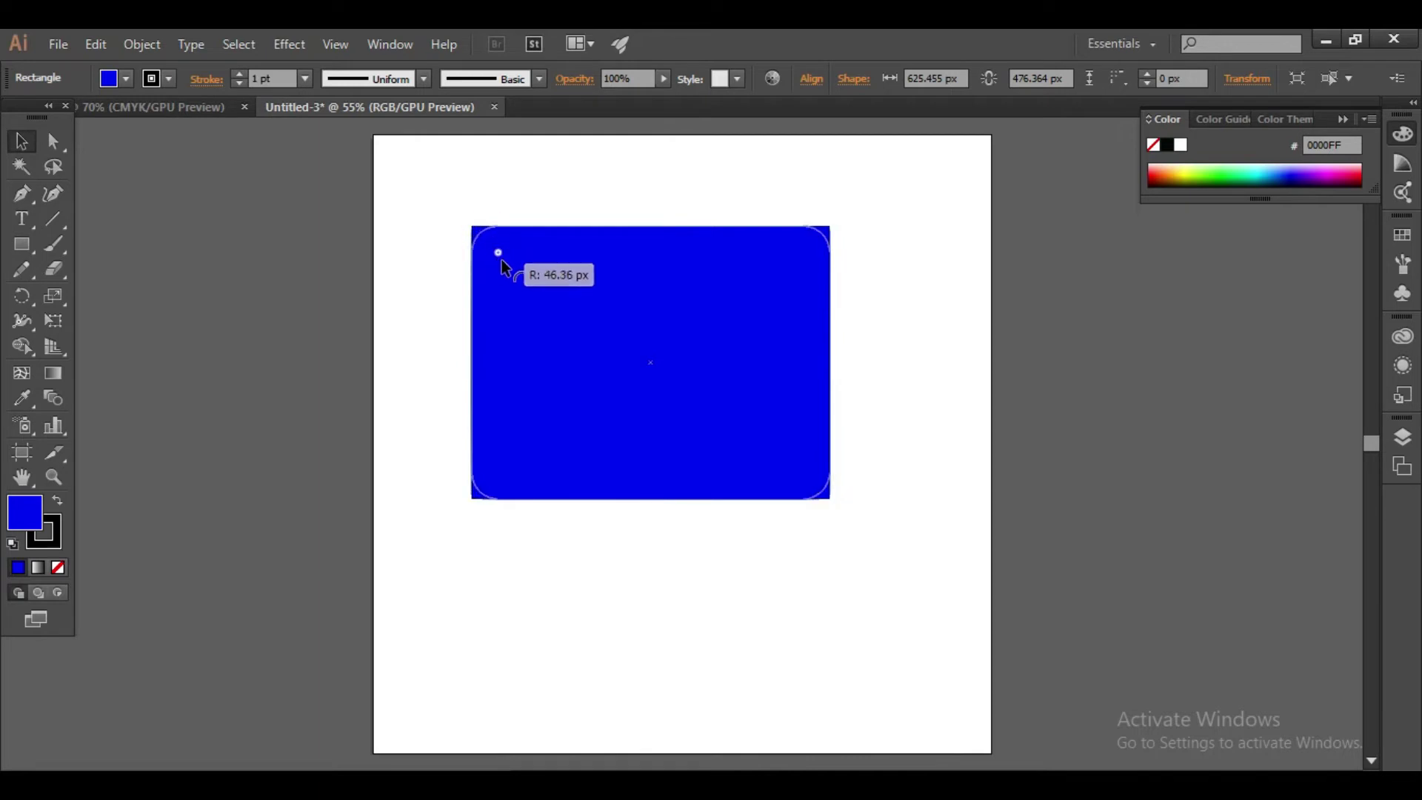
left_click_drag(502, 266, 694, 407)
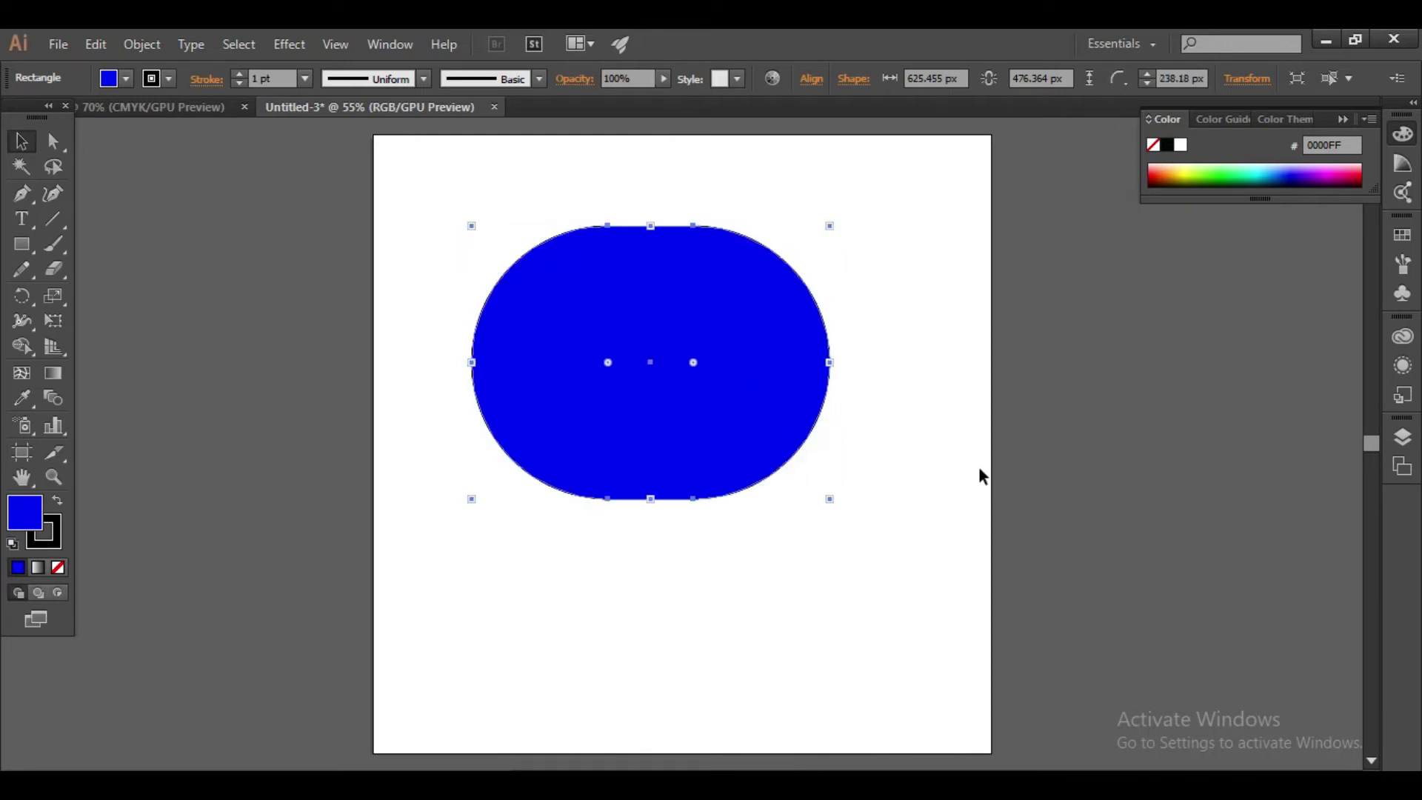
left_click(840, 445)
key("ctrl+z")
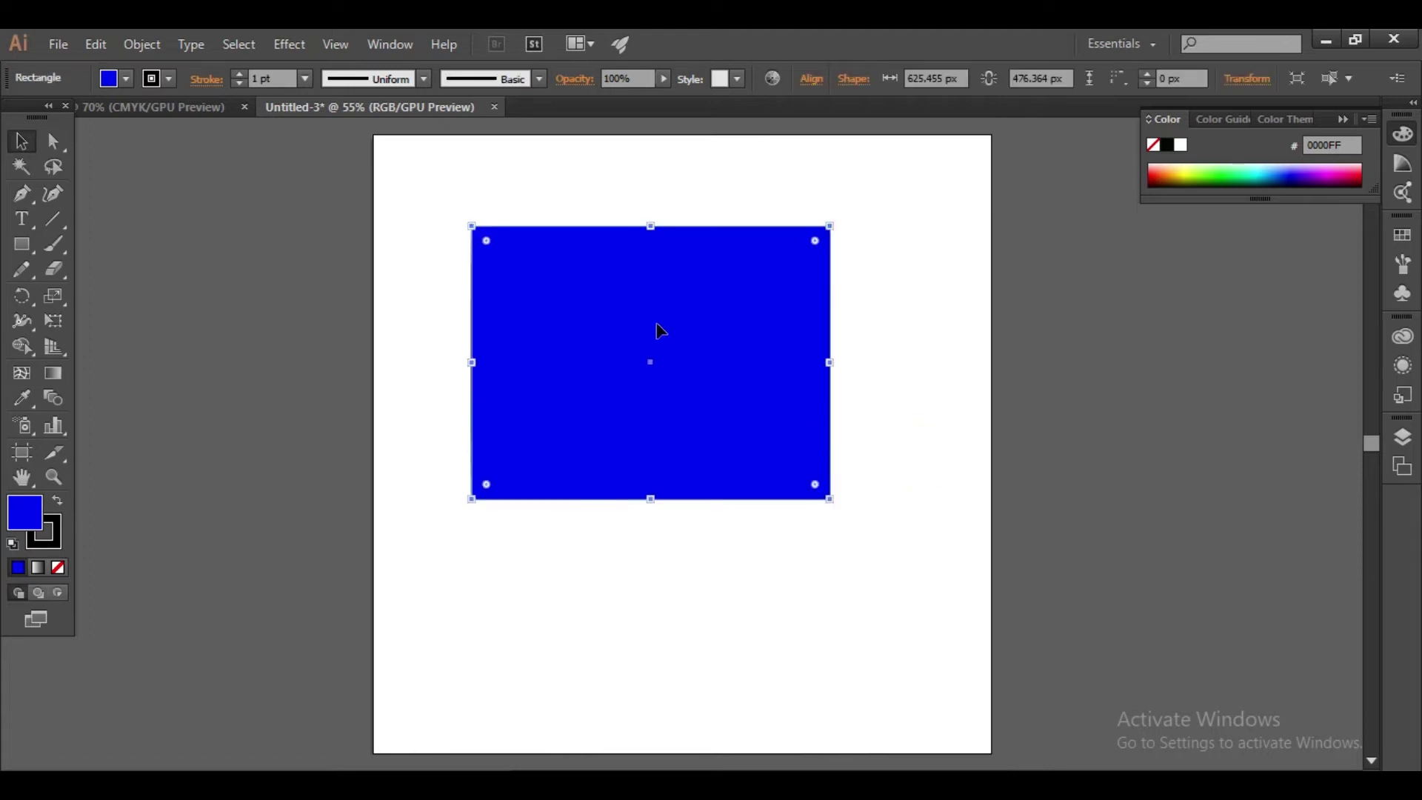
left_click(513, 186)
left_click(557, 280)
left_click(477, 198)
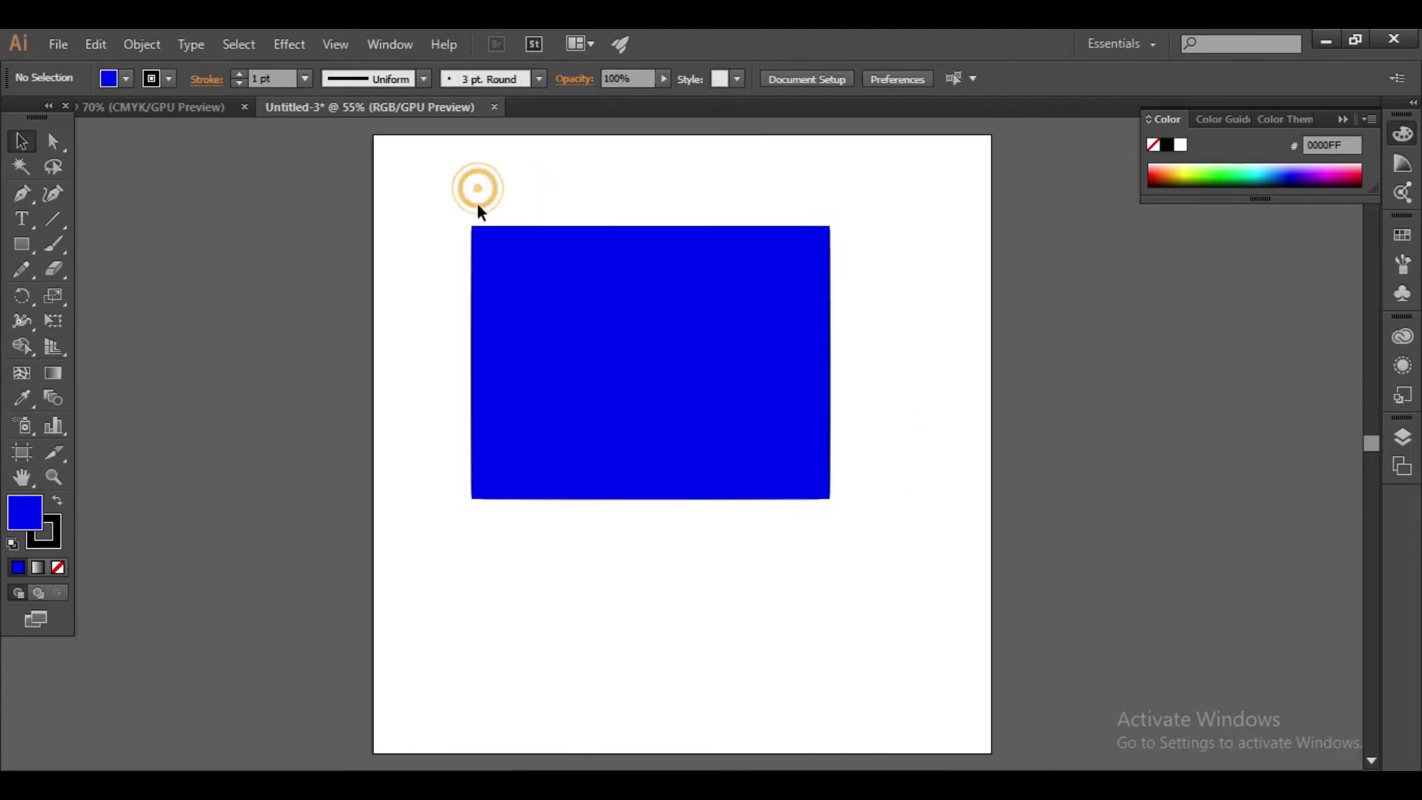
left_click(23, 241)
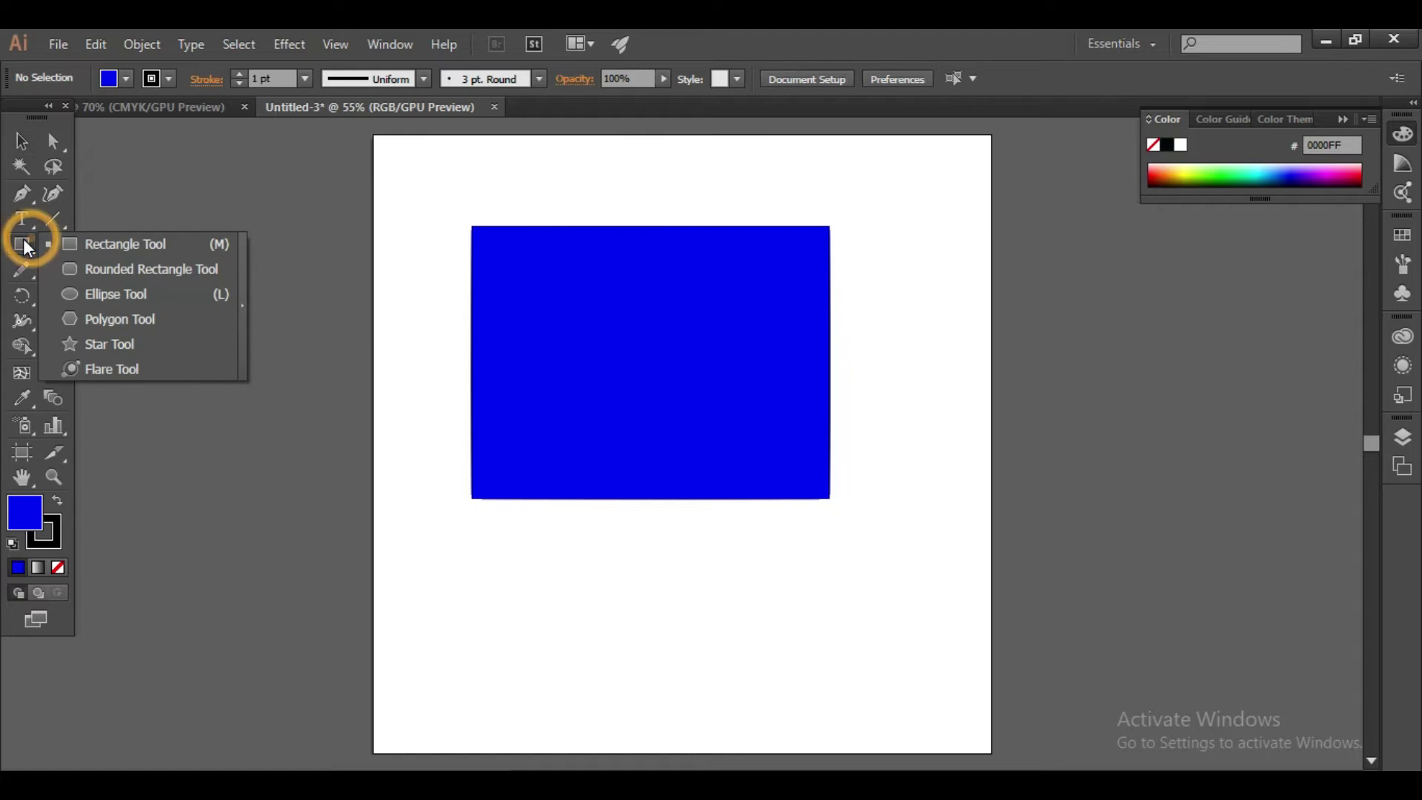
left_click(20, 141)
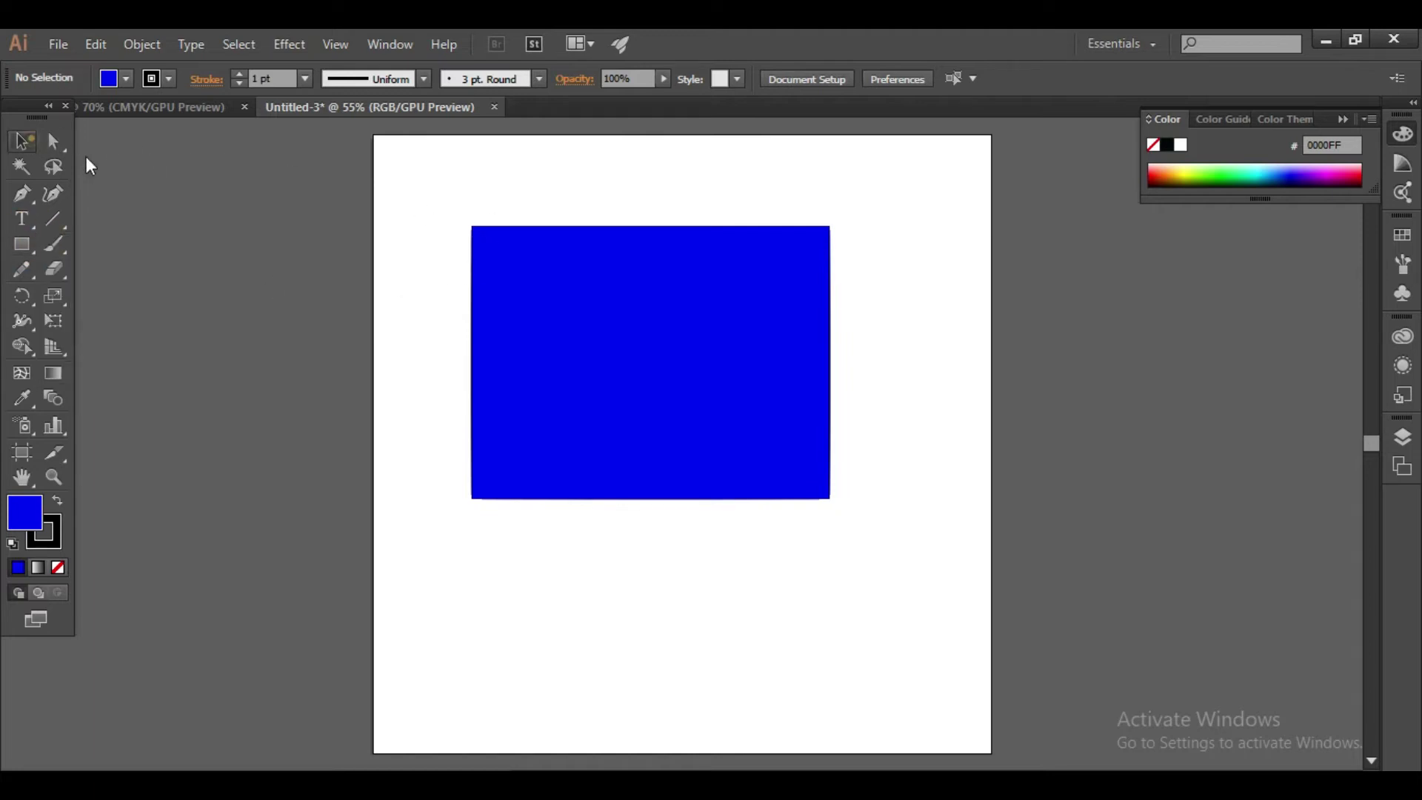
left_click(516, 279)
left_click(523, 242)
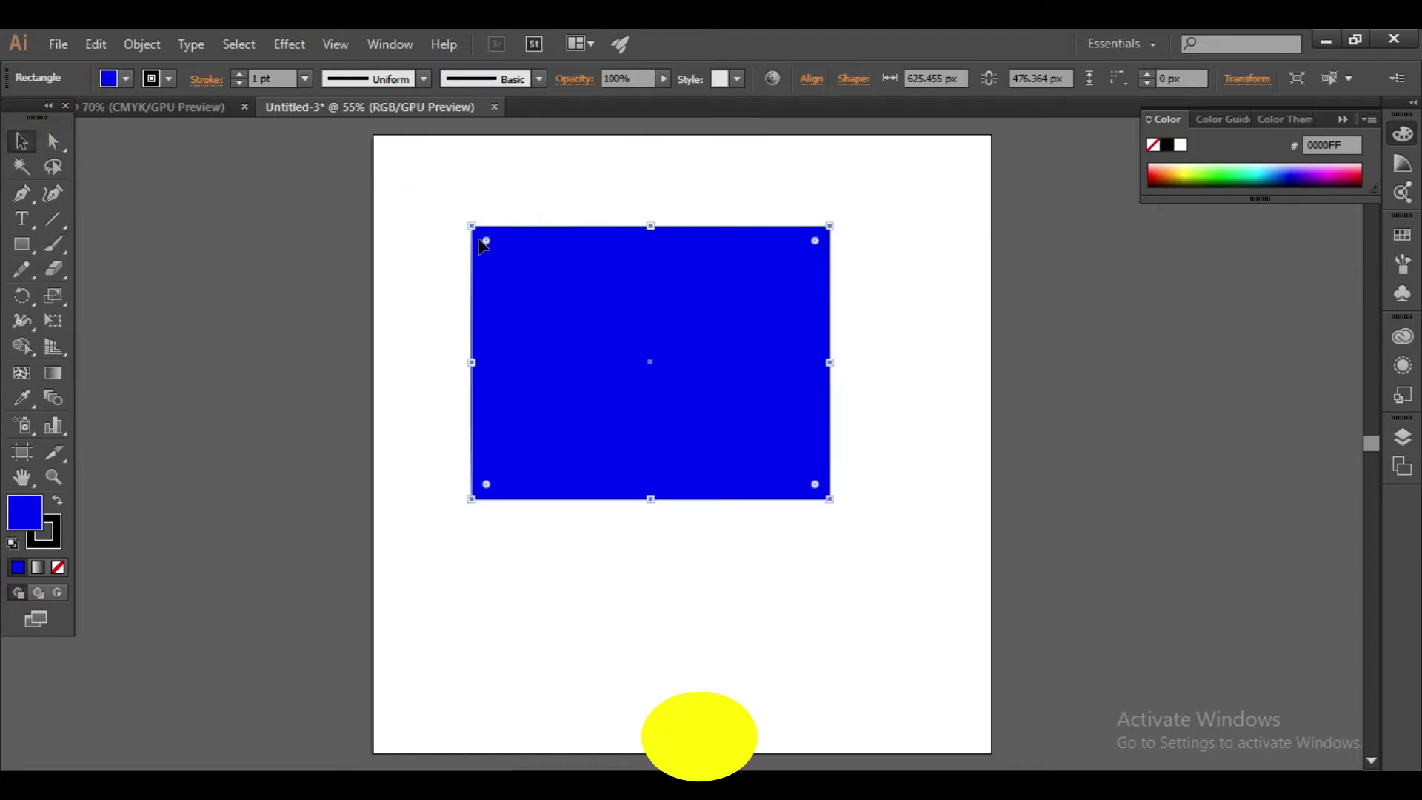
left_click_drag(485, 241, 505, 251)
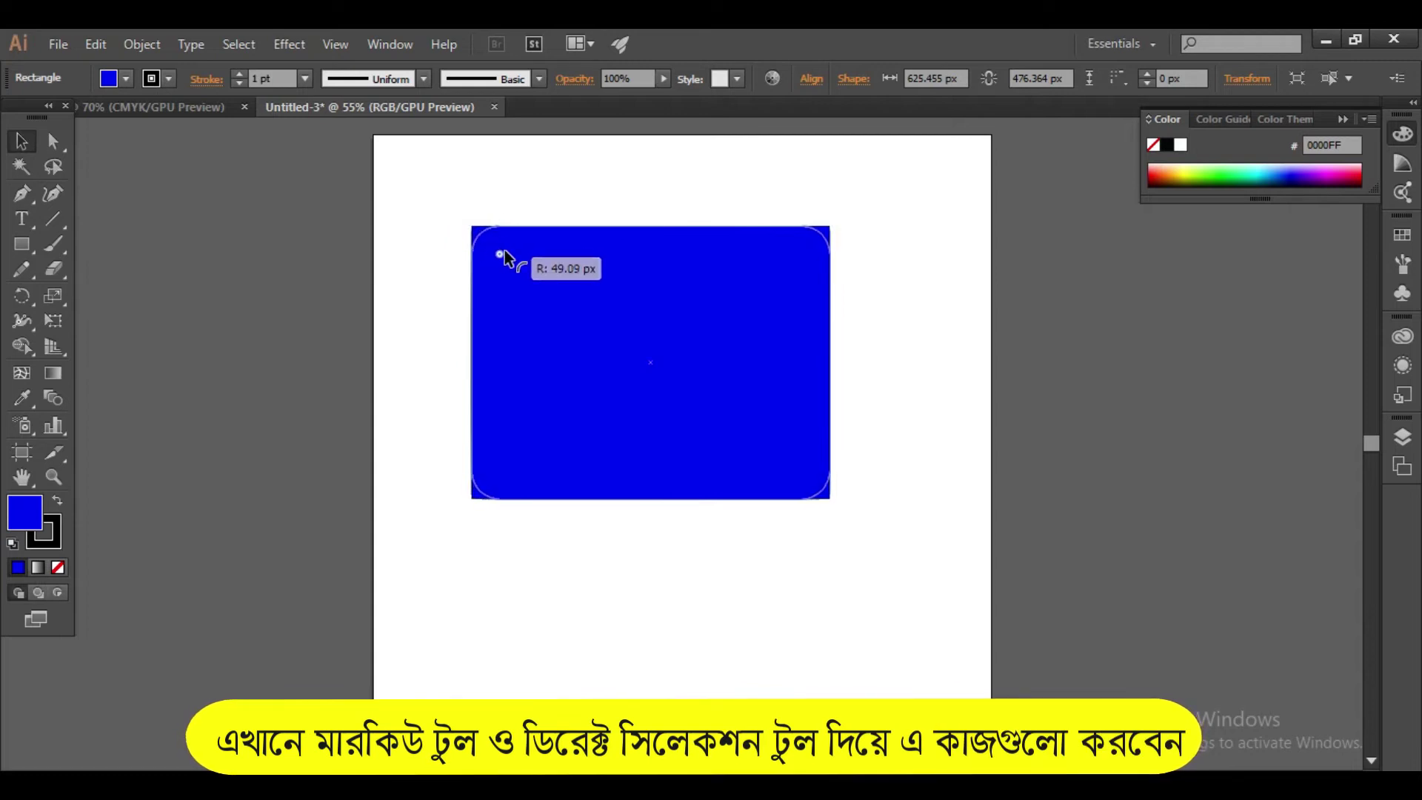
left_click(613, 198)
left_click(539, 256)
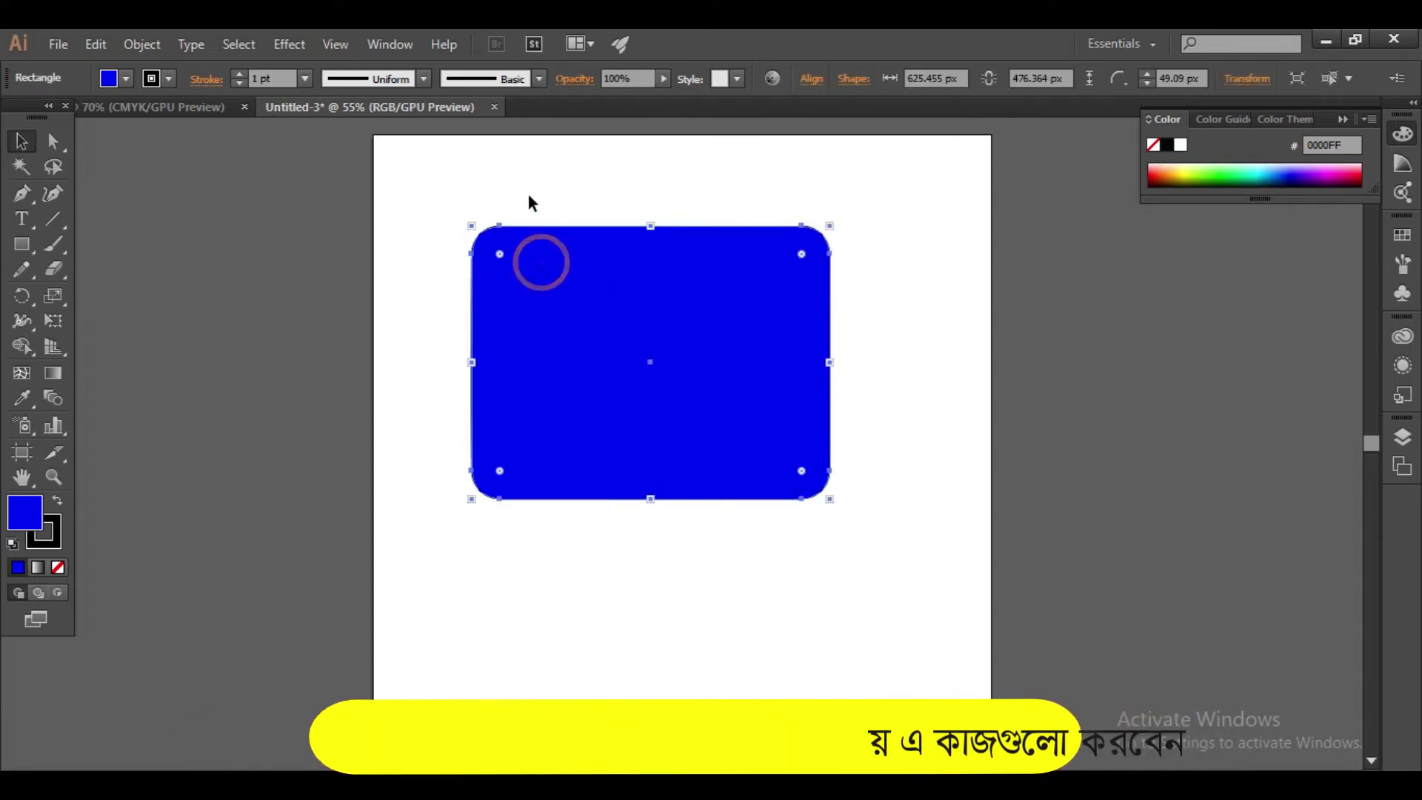
key("ctrl+z")
left_click(493, 211)
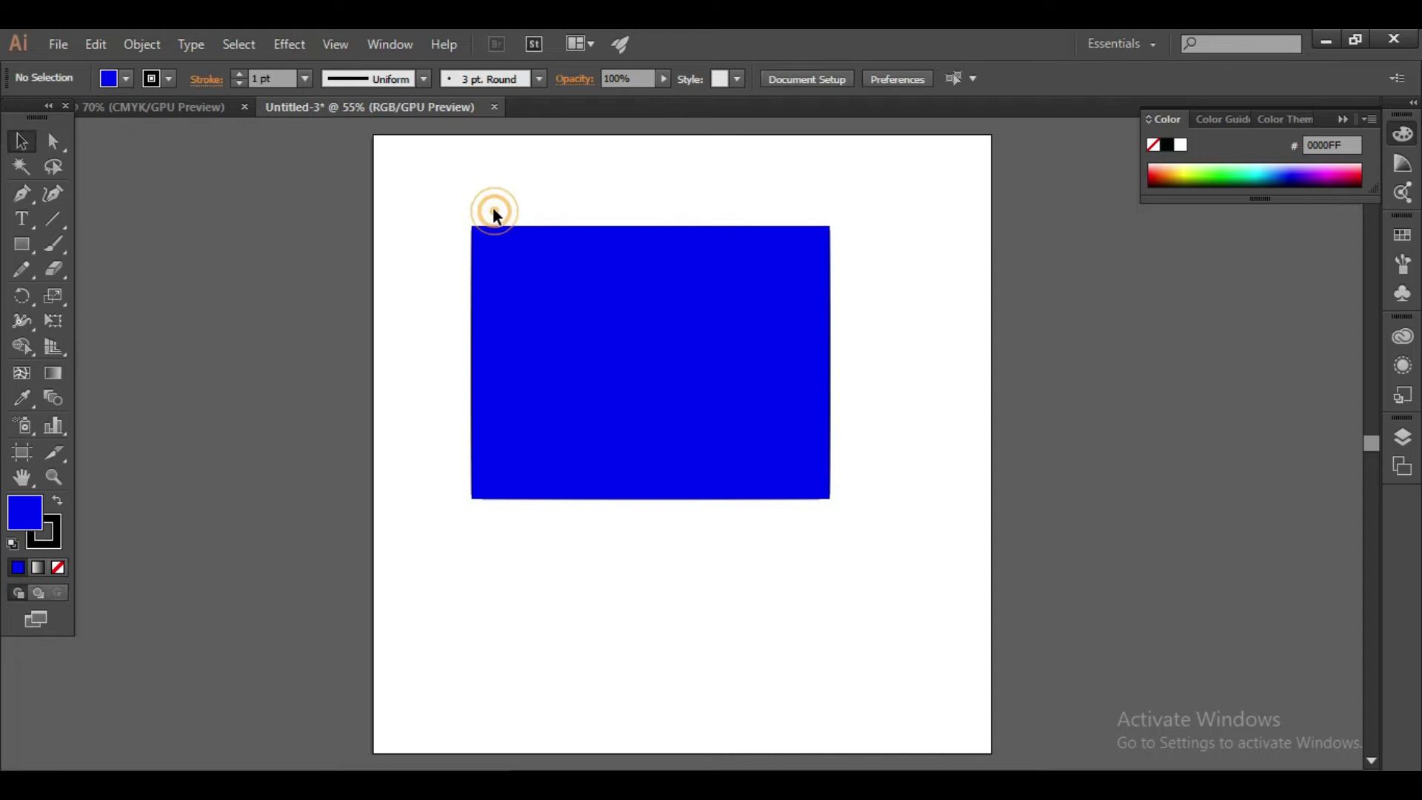
left_click(540, 256)
left_click(638, 208)
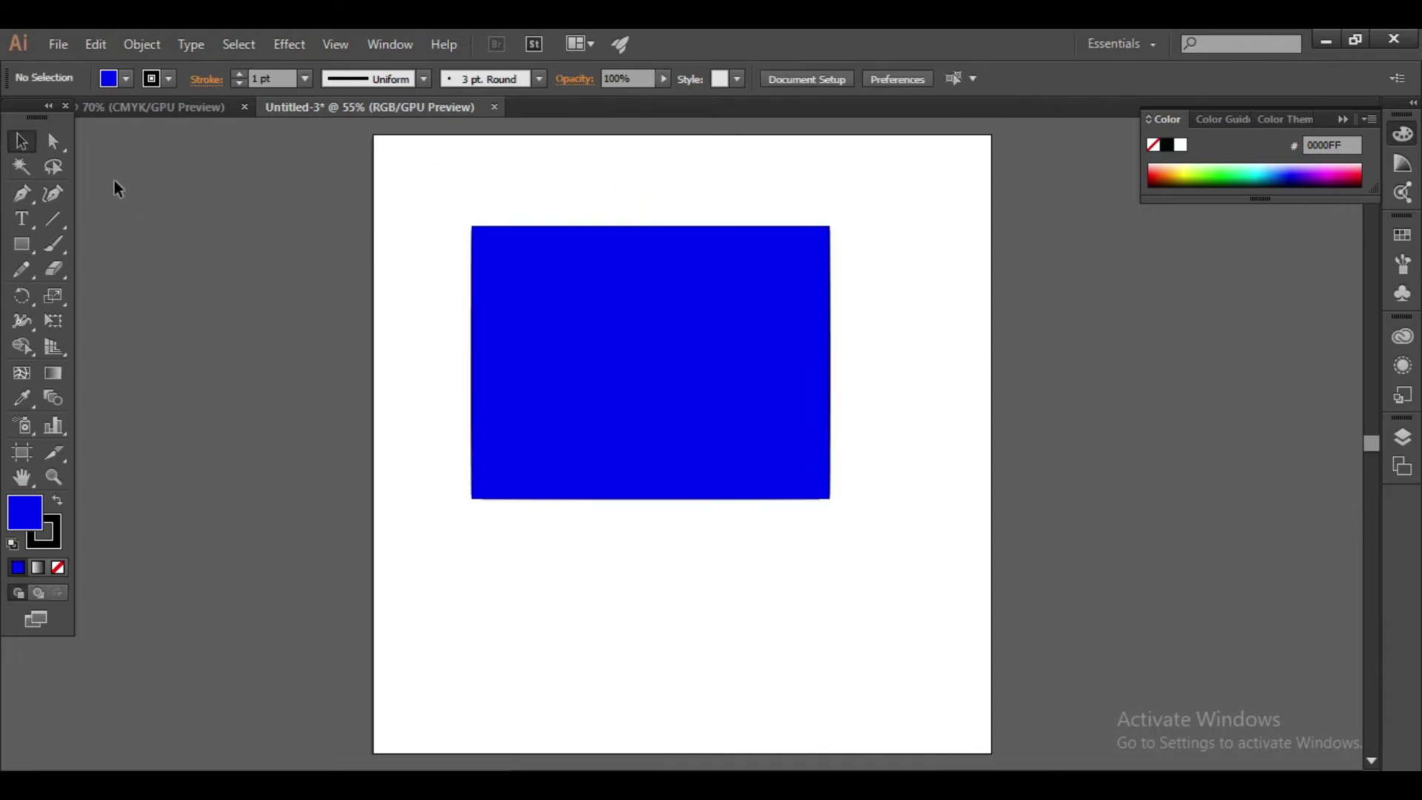
left_click(53, 141)
left_click_drag(448, 202, 558, 278)
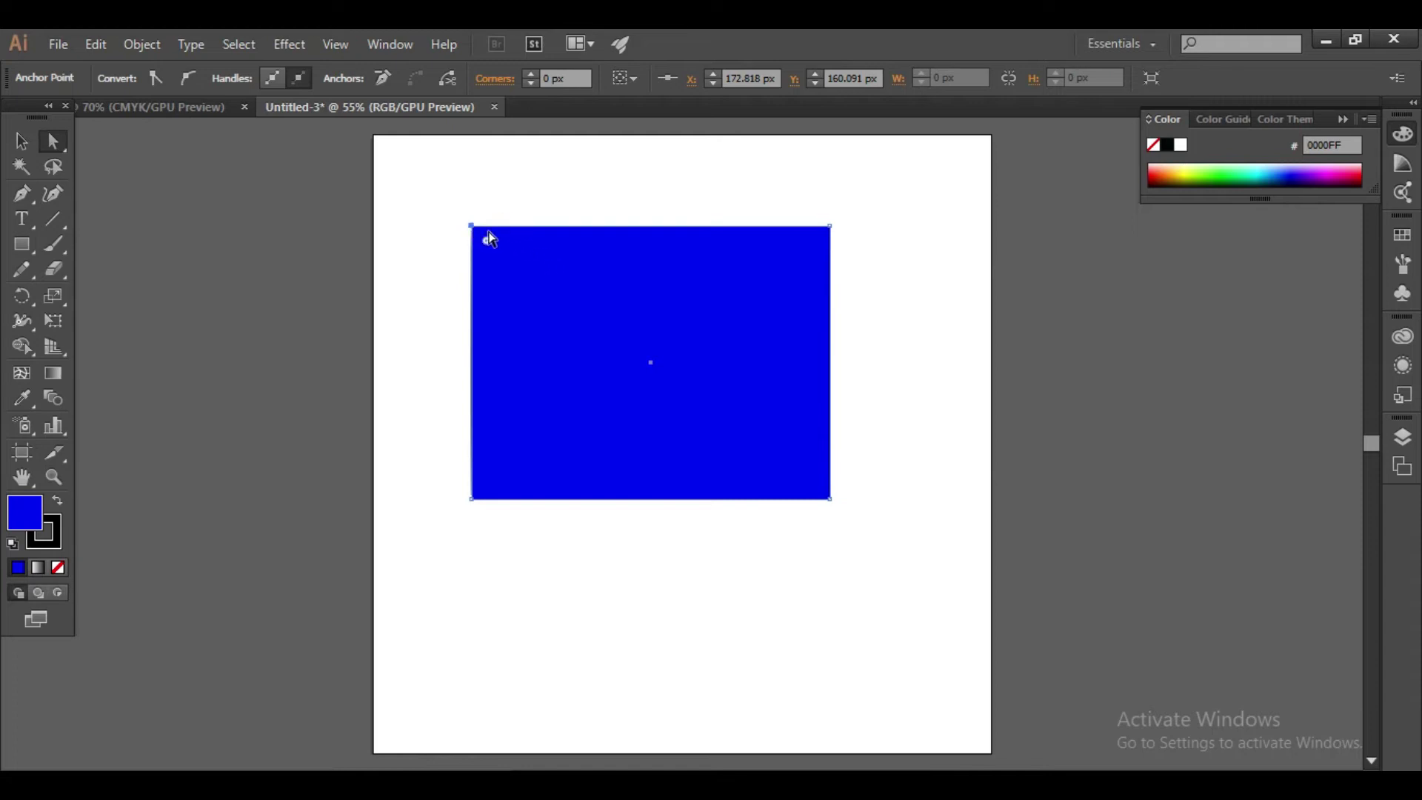
Step: Round the blue rectangle's top-left and bottom-right corners
left_click(784, 193)
left_click(830, 478)
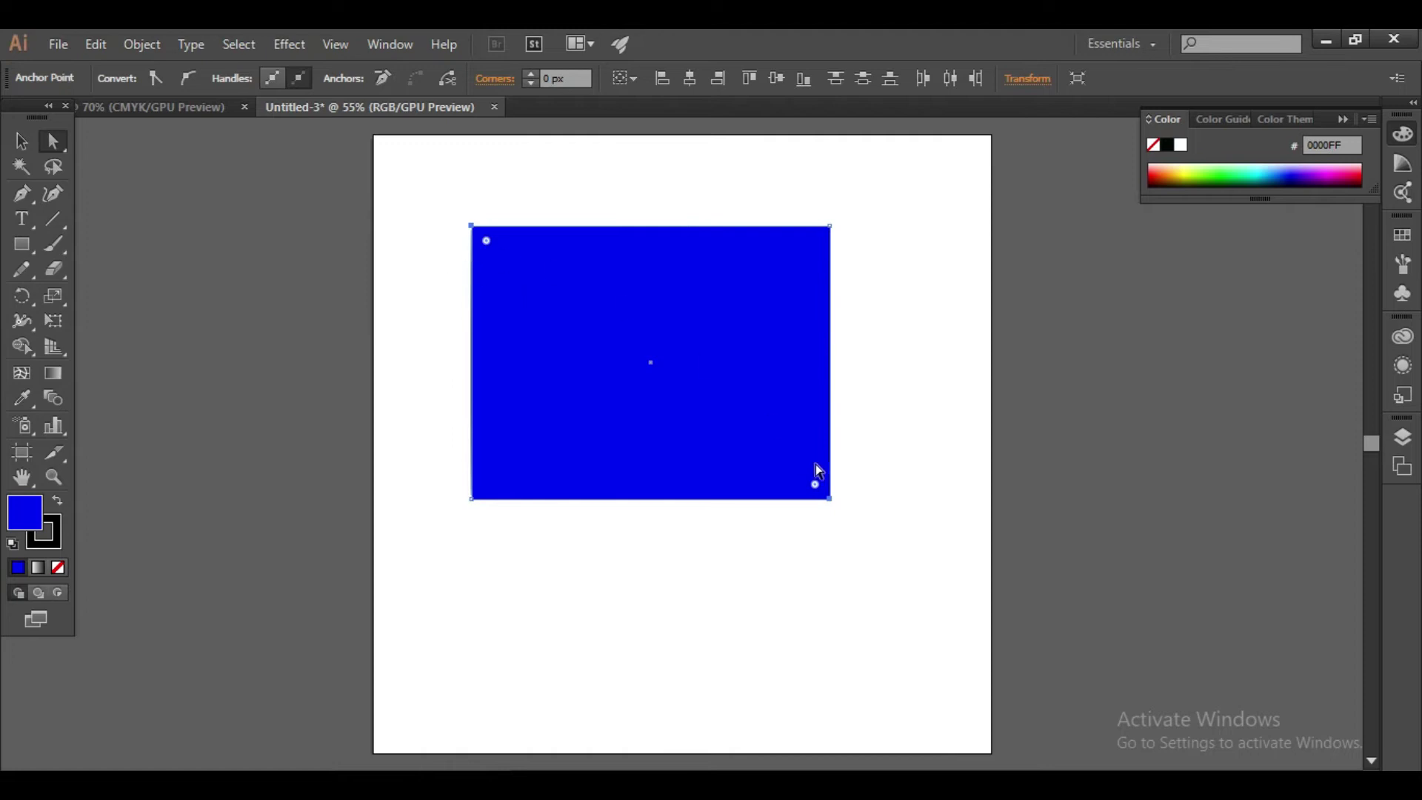
left_click_drag(815, 490, 762, 437)
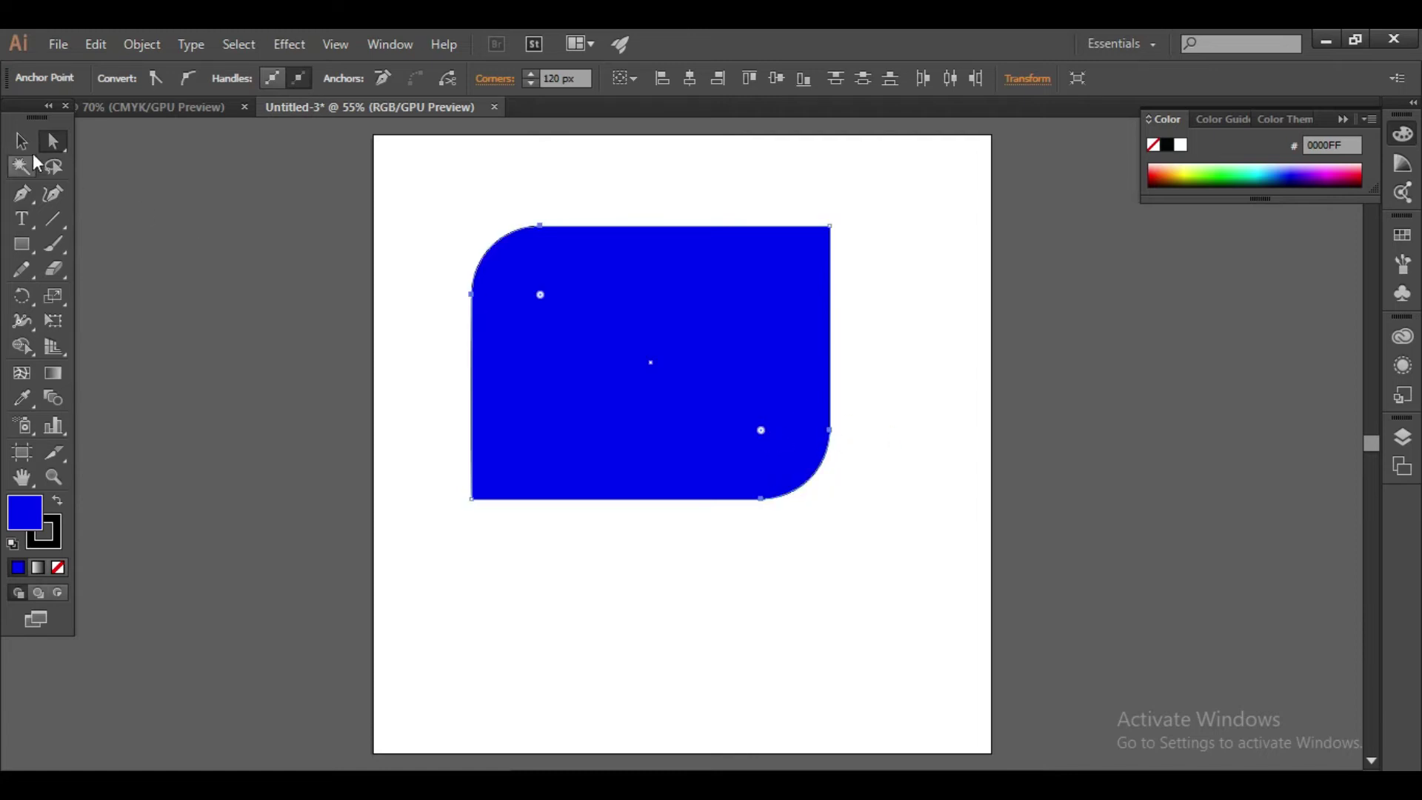
left_click(21, 140)
left_click(841, 254)
left_click_drag(615, 197, 773, 375)
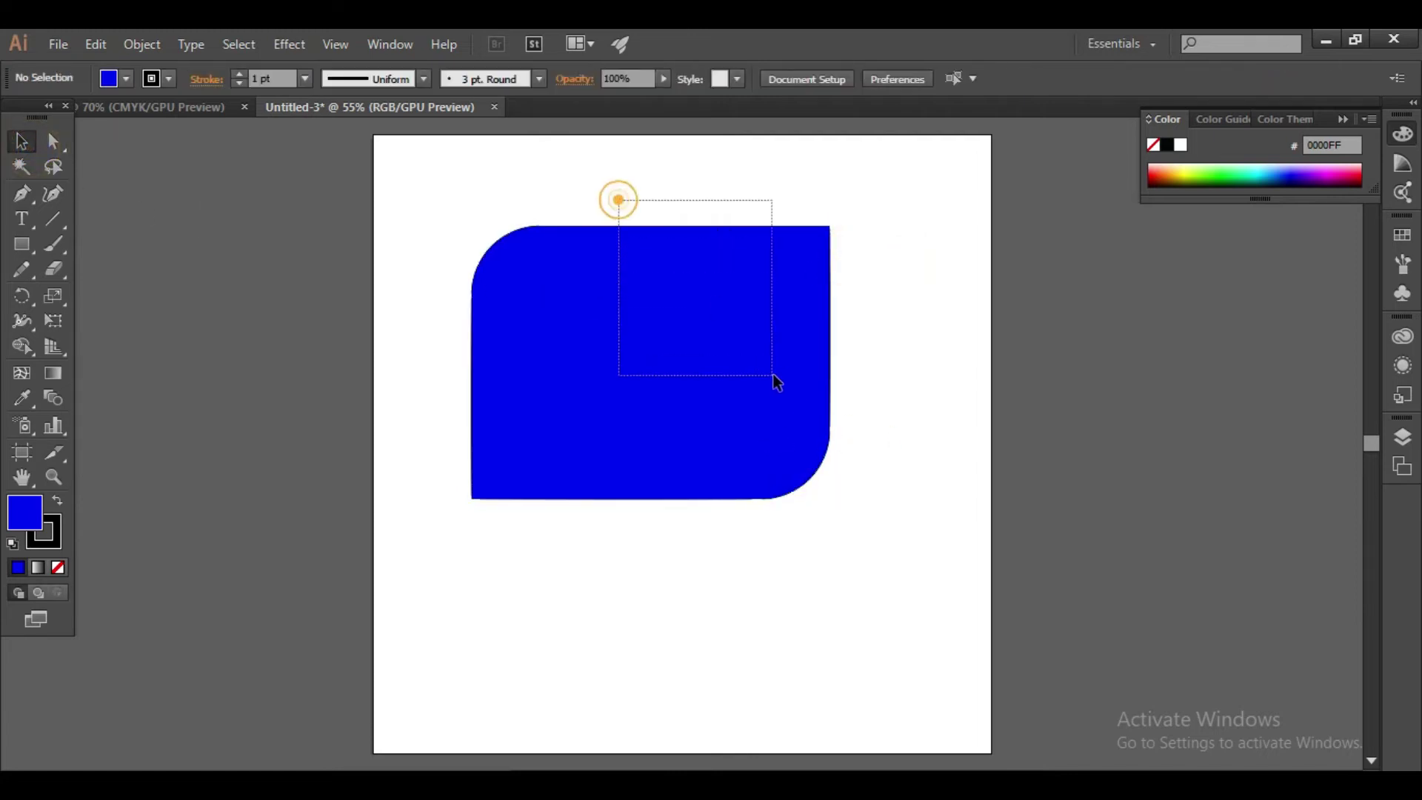
Step: Shorten the shape from its top edge and move it up and slightly right
left_click_drag(654, 229, 654, 266)
left_click(624, 206)
left_click_drag(709, 377, 709, 351)
left_click(597, 201)
left_click(676, 343)
left_click(578, 206)
left_click_drag(674, 337, 687, 312)
Step: Reselect the shape and undo twice back to the square-cornered rectangle
left_click(597, 191)
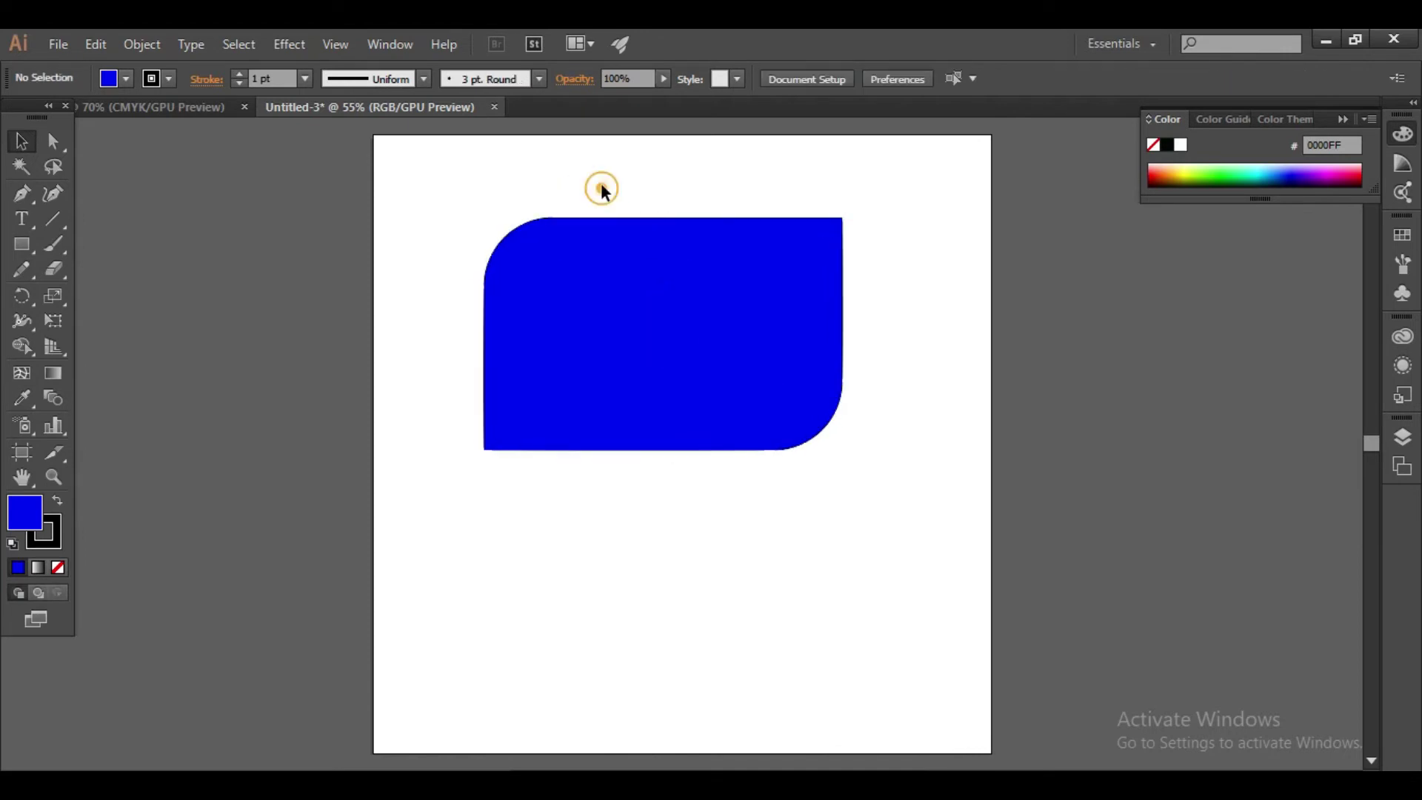
left_click(692, 314)
left_click(570, 187)
left_click_drag(570, 188, 644, 304)
left_click(460, 226)
left_click(714, 373)
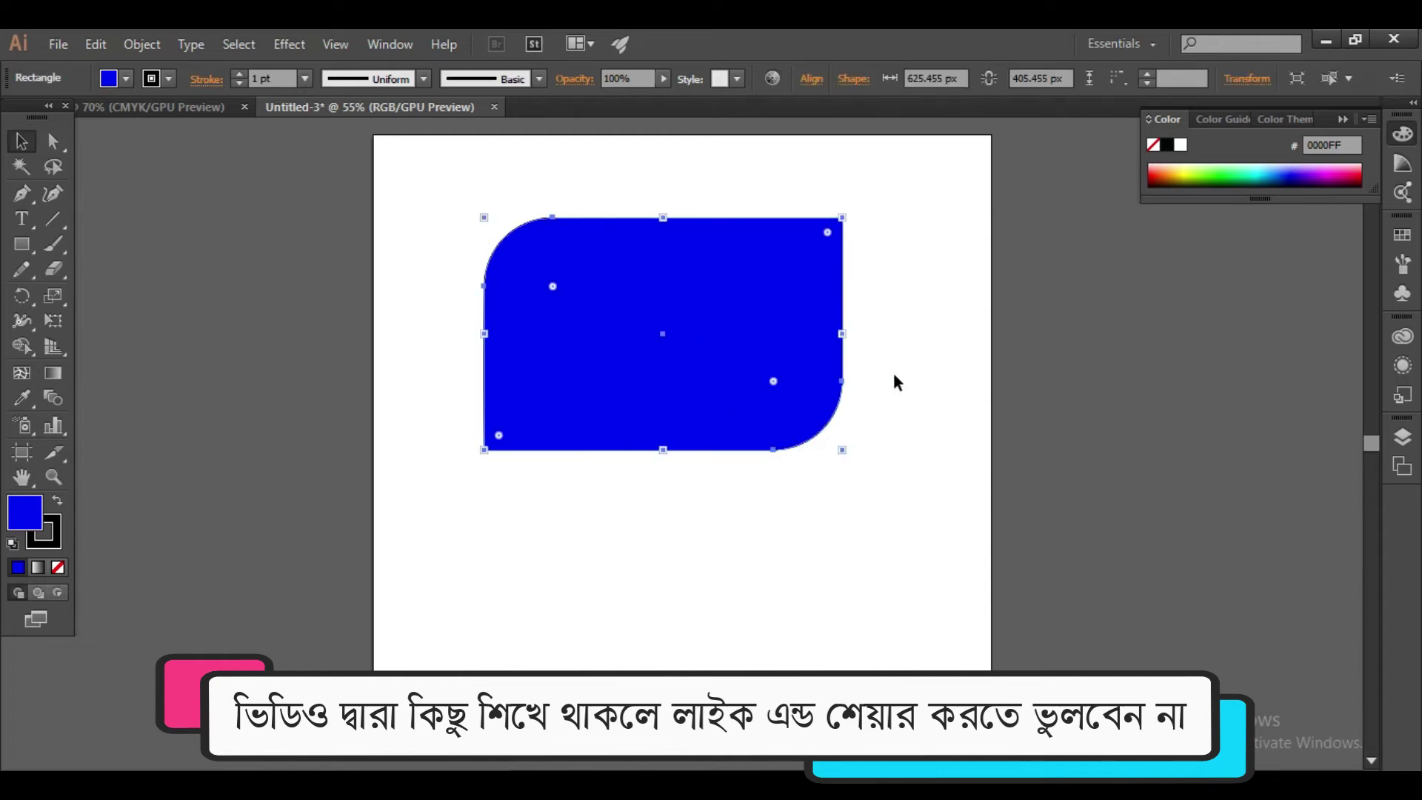
left_click(865, 374)
left_click(817, 391)
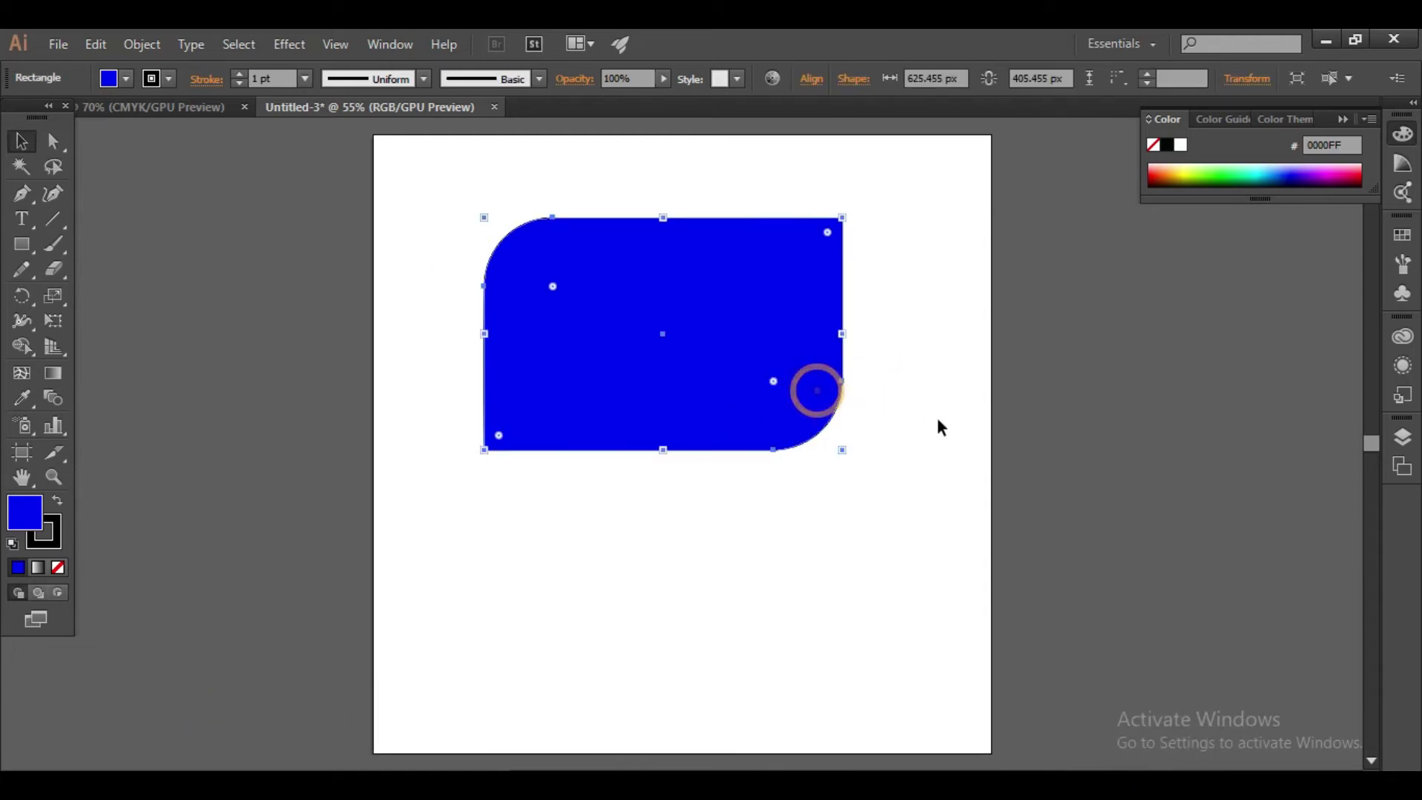
key("ctrl+z")
key("ctrl+z")
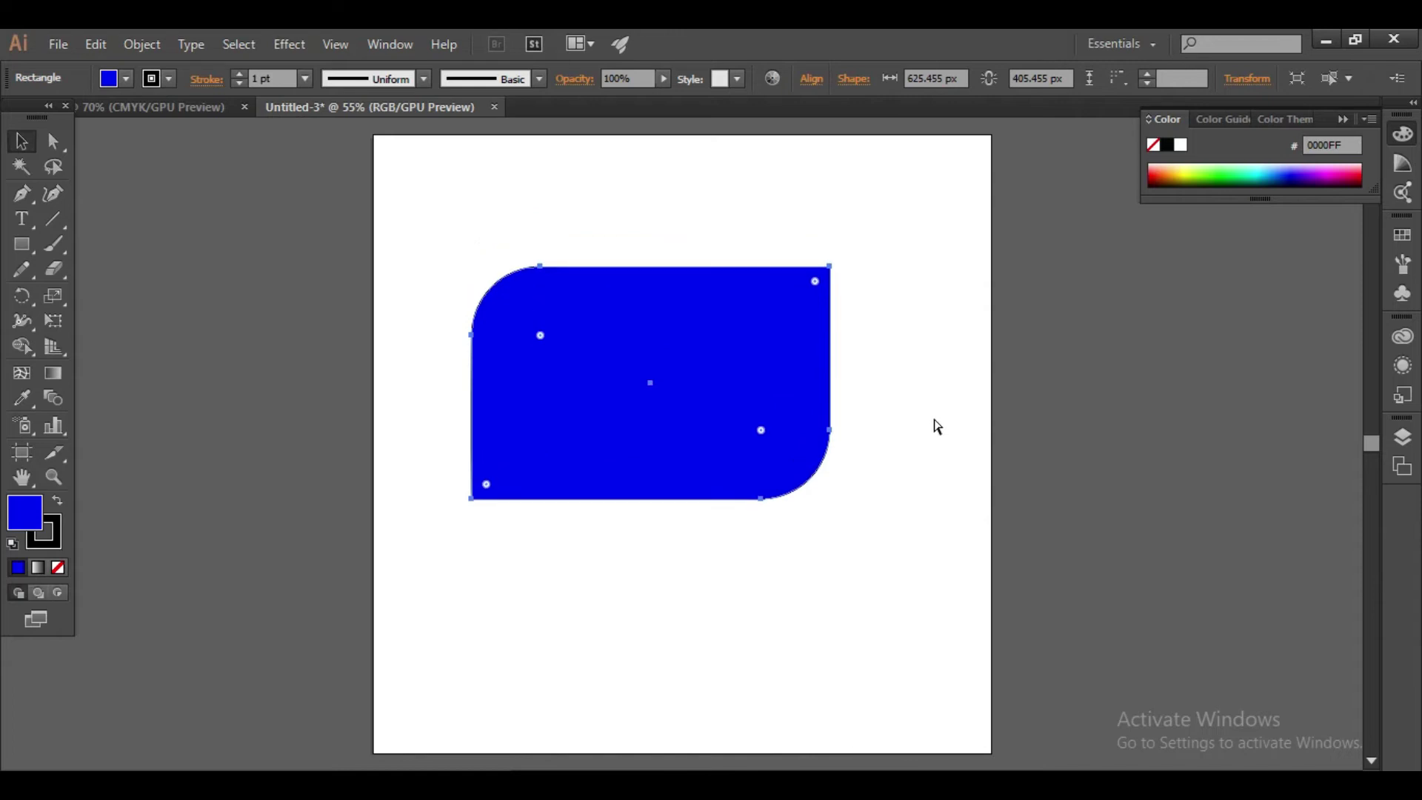
key("ctrl+z")
key("ctrl+z")
Step: Round only the rectangle's top-left anchor with its live-corner widget, leaving it deselected
left_click(915, 415)
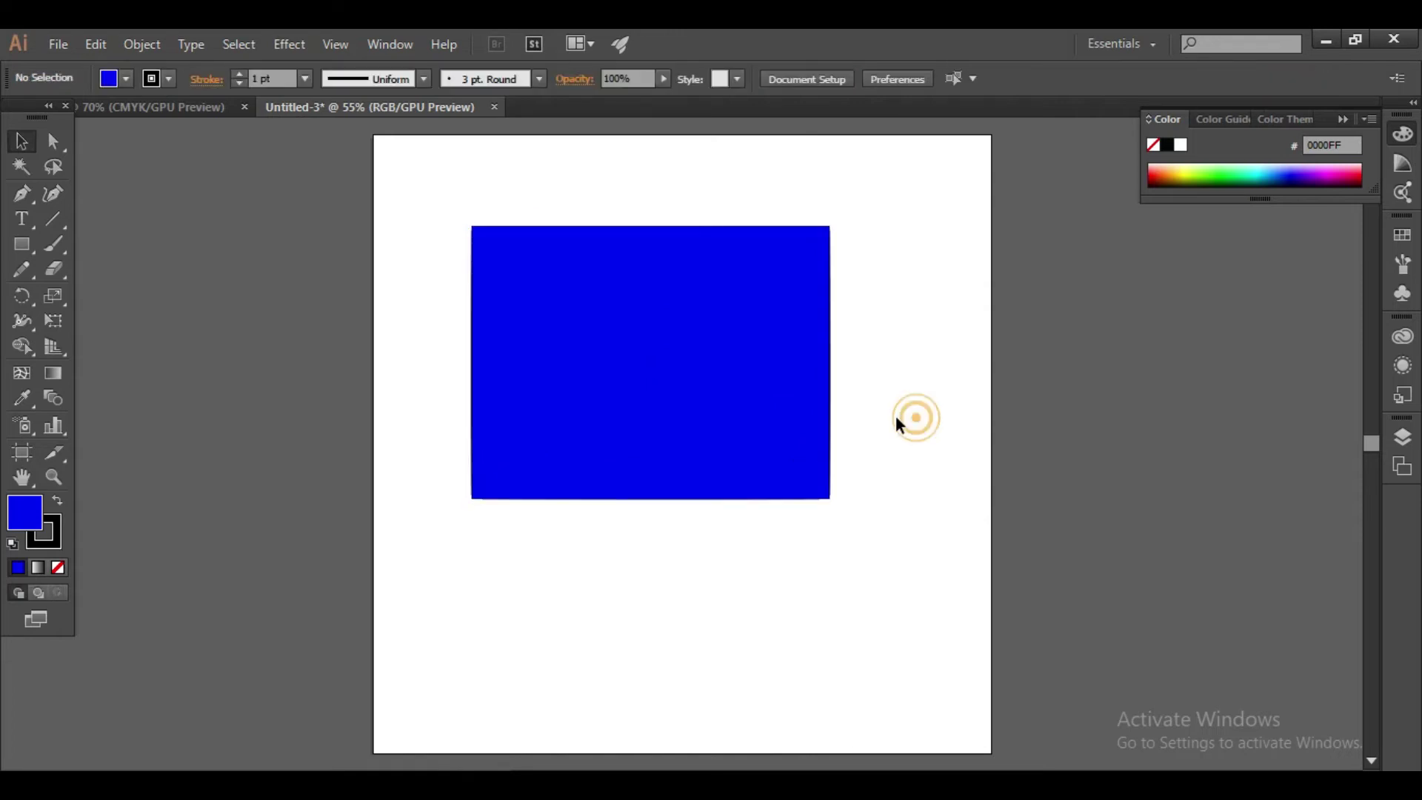
left_click(53, 140)
left_click_drag(415, 185, 568, 287)
left_click_drag(486, 242, 583, 332)
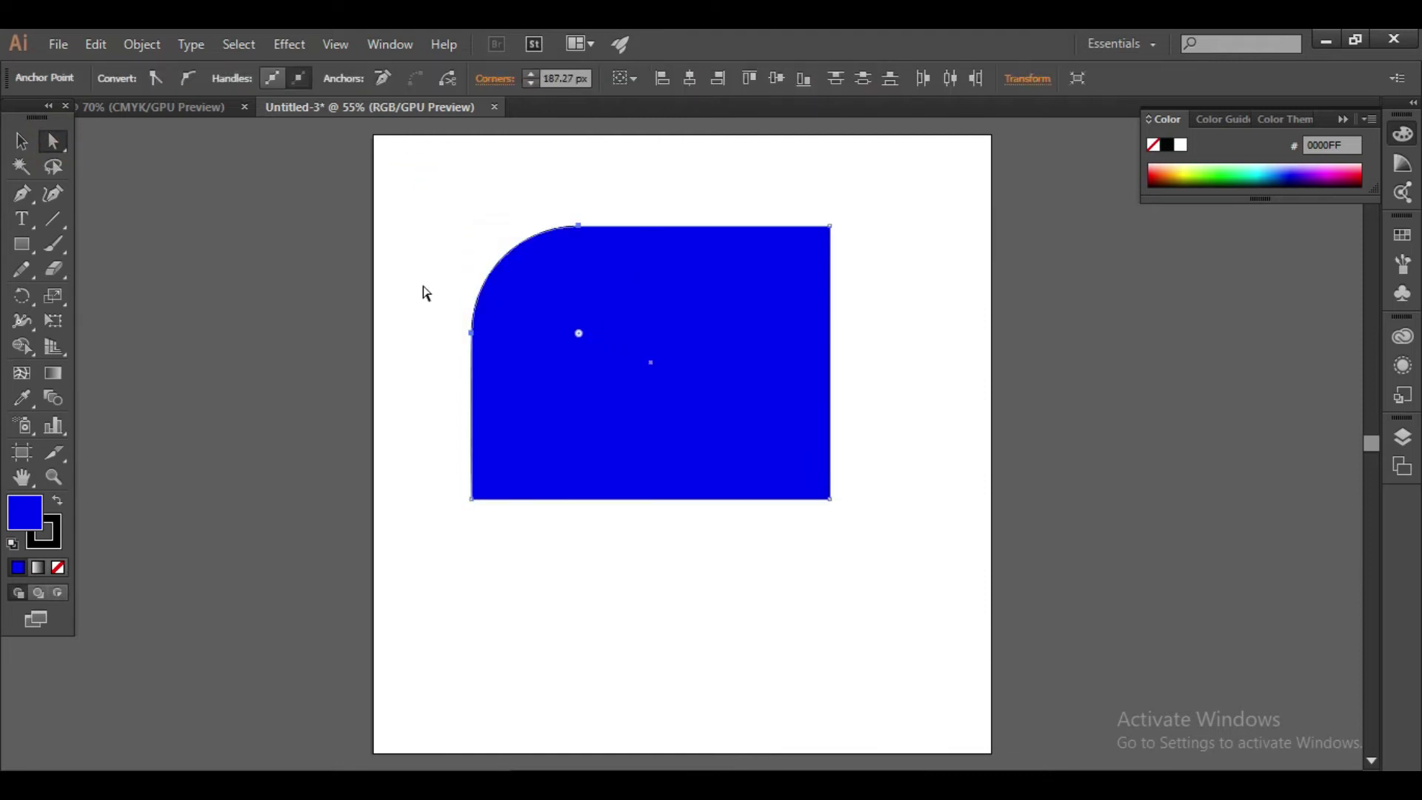
left_click(391, 219)
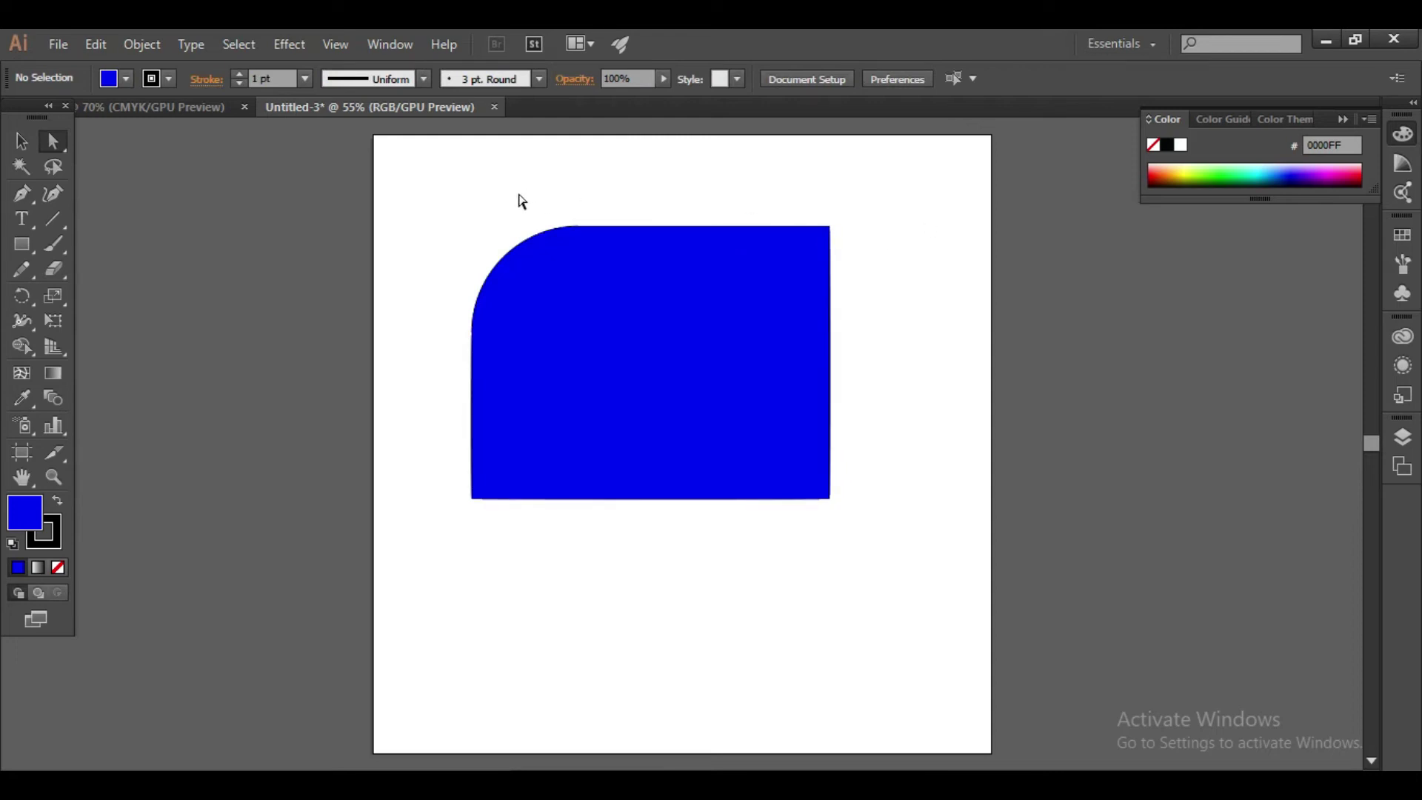
left_click(21, 141)
left_click_drag(428, 200, 486, 294)
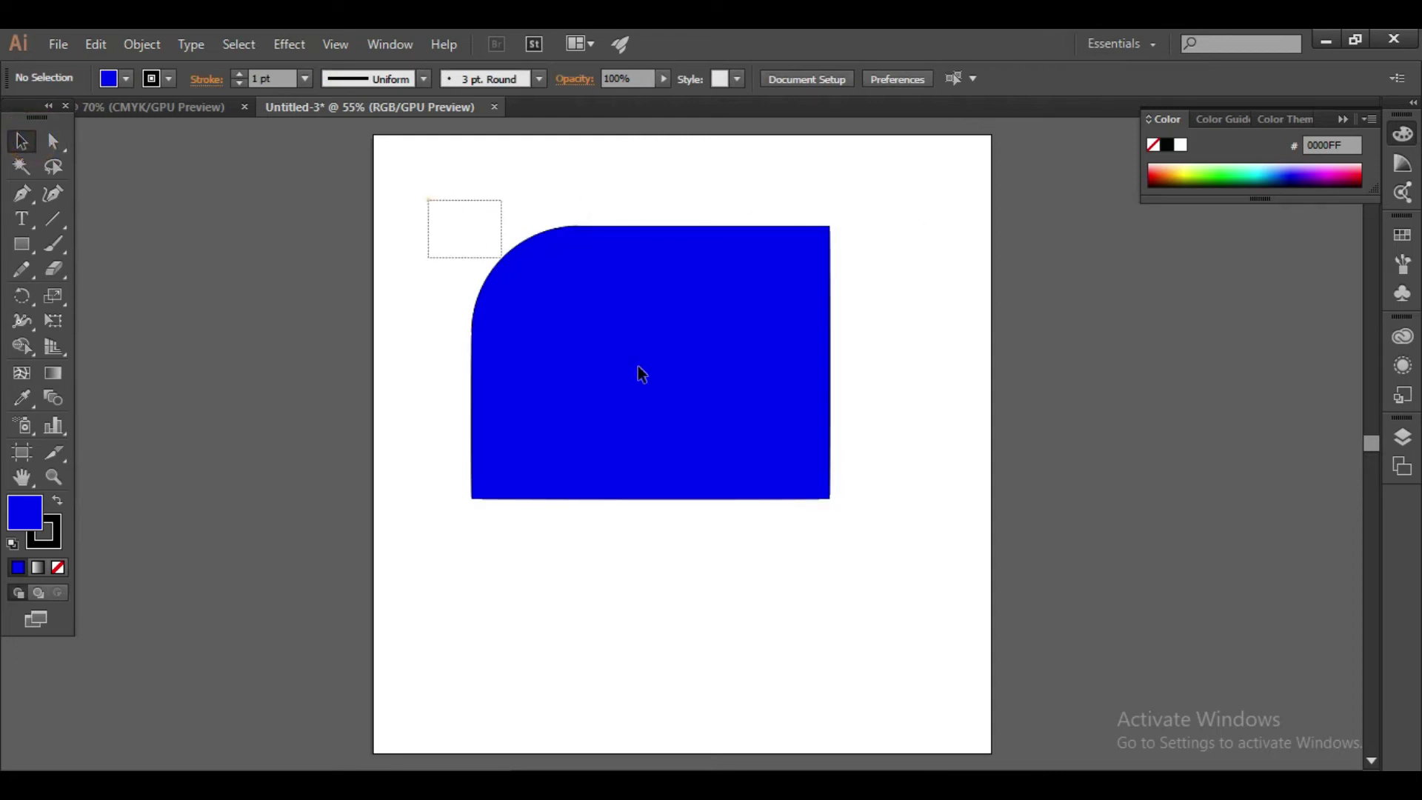
left_click(396, 226)
left_click_drag(24, 245, 118, 271)
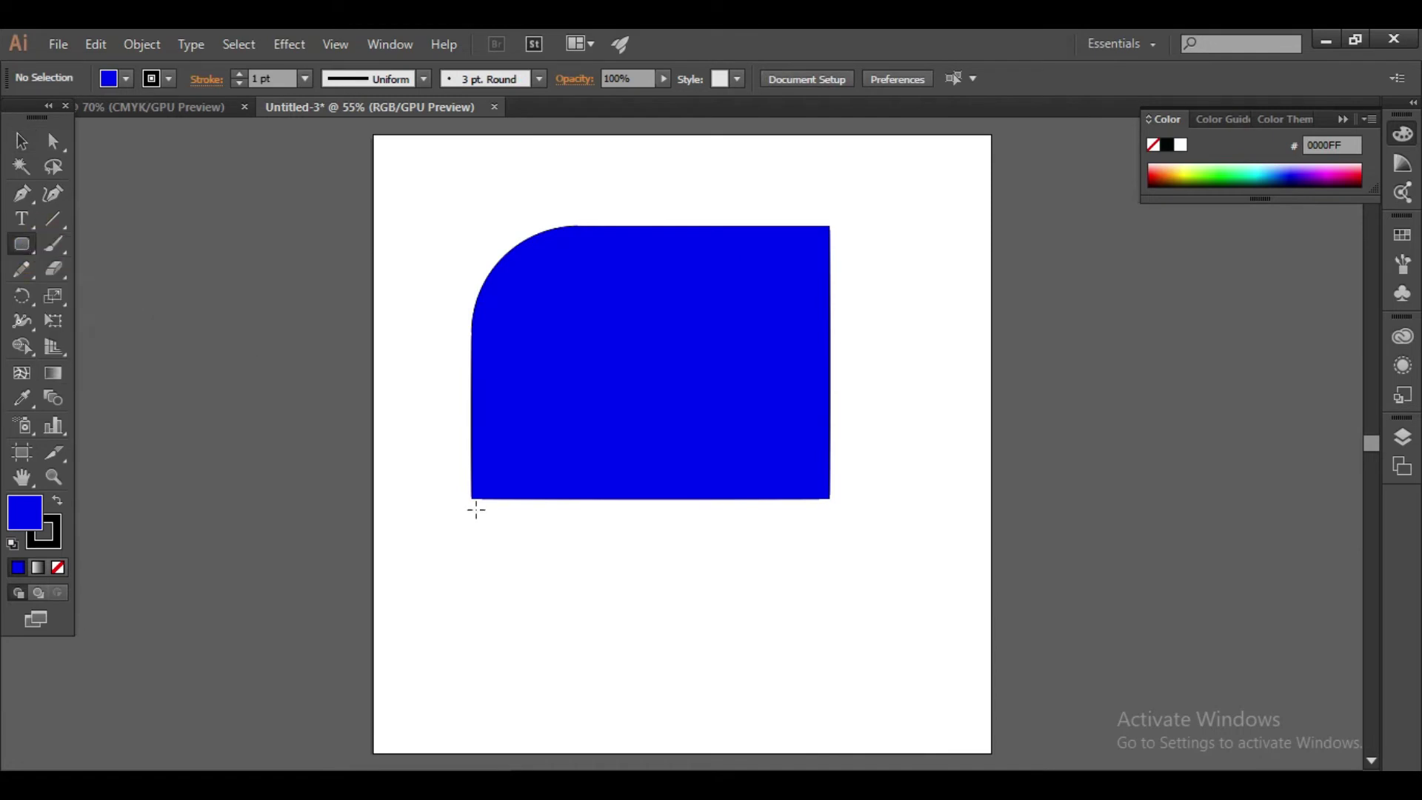
Step: Draw a rectangle below the main shape and round its corners fully into a pill
left_click_drag(527, 561, 790, 692)
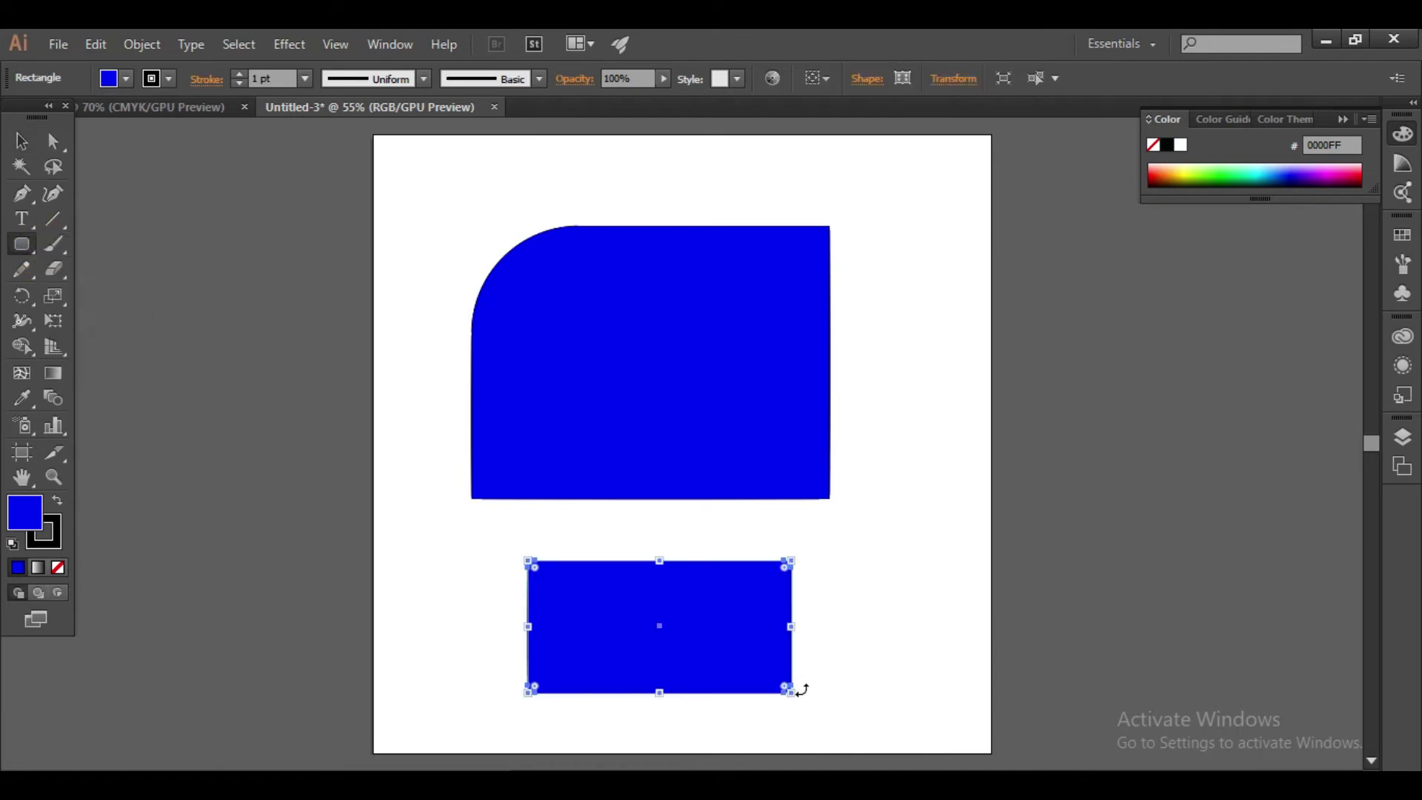
left_click_drag(537, 573, 650, 634)
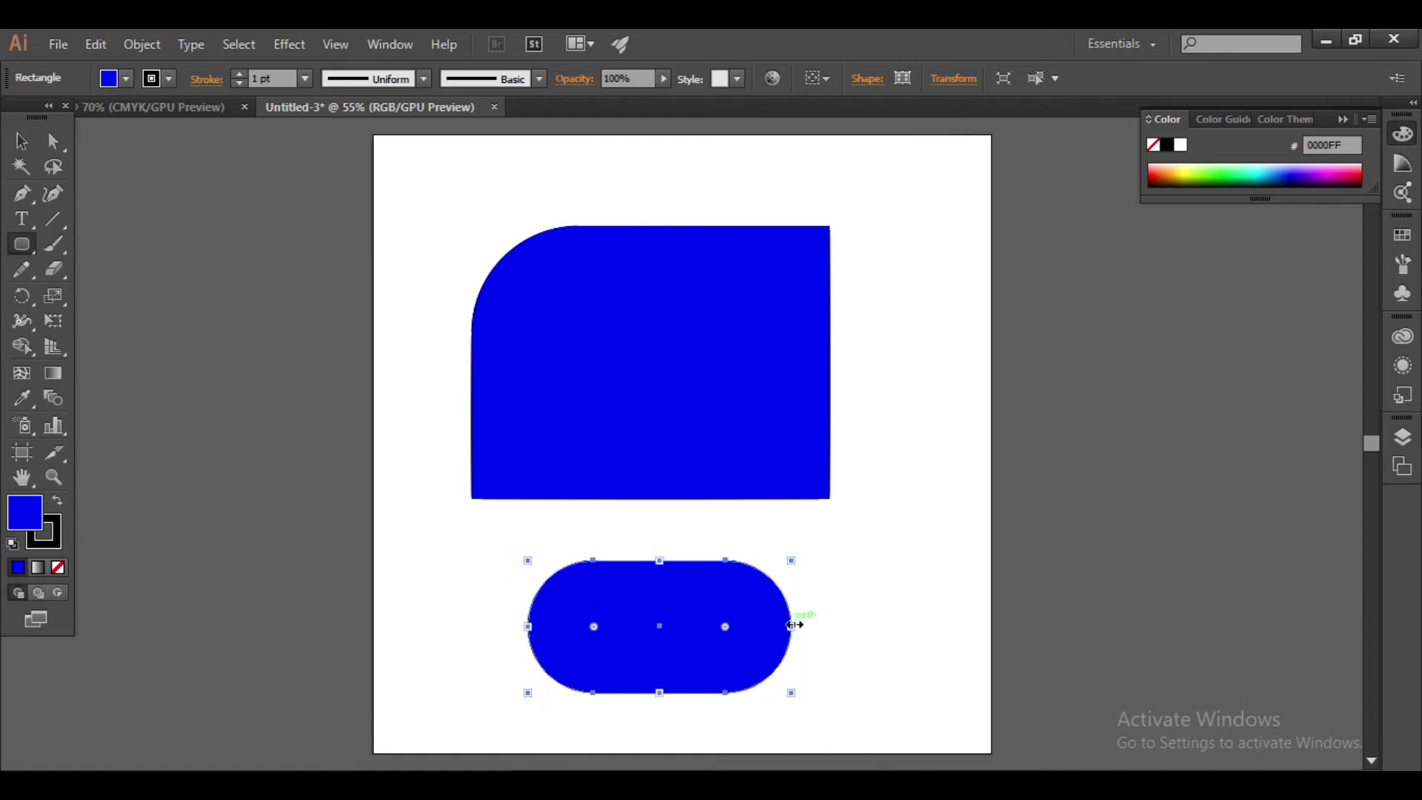
left_click(22, 141)
left_click(624, 550)
left_click(670, 615)
left_click_drag(725, 627, 685, 640)
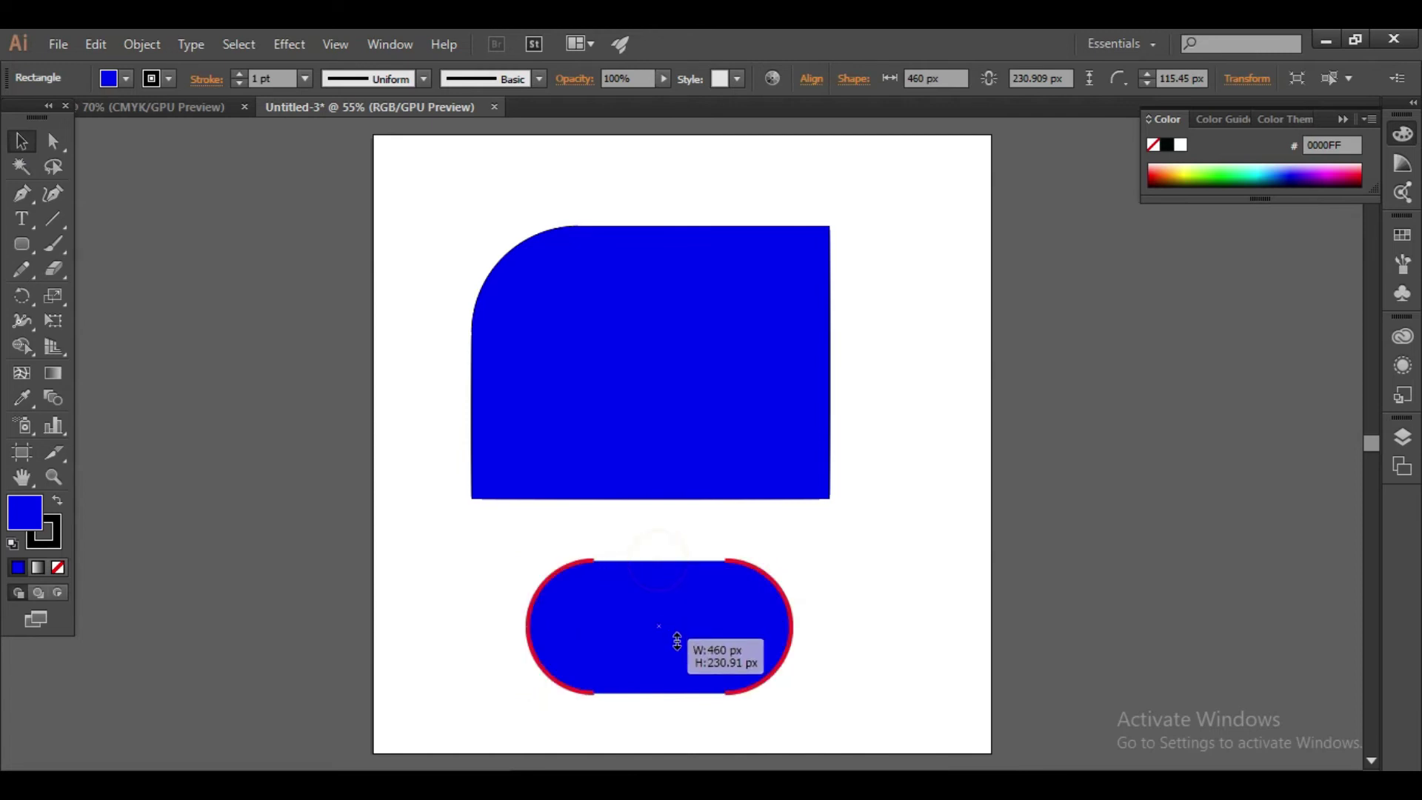
left_click(658, 522)
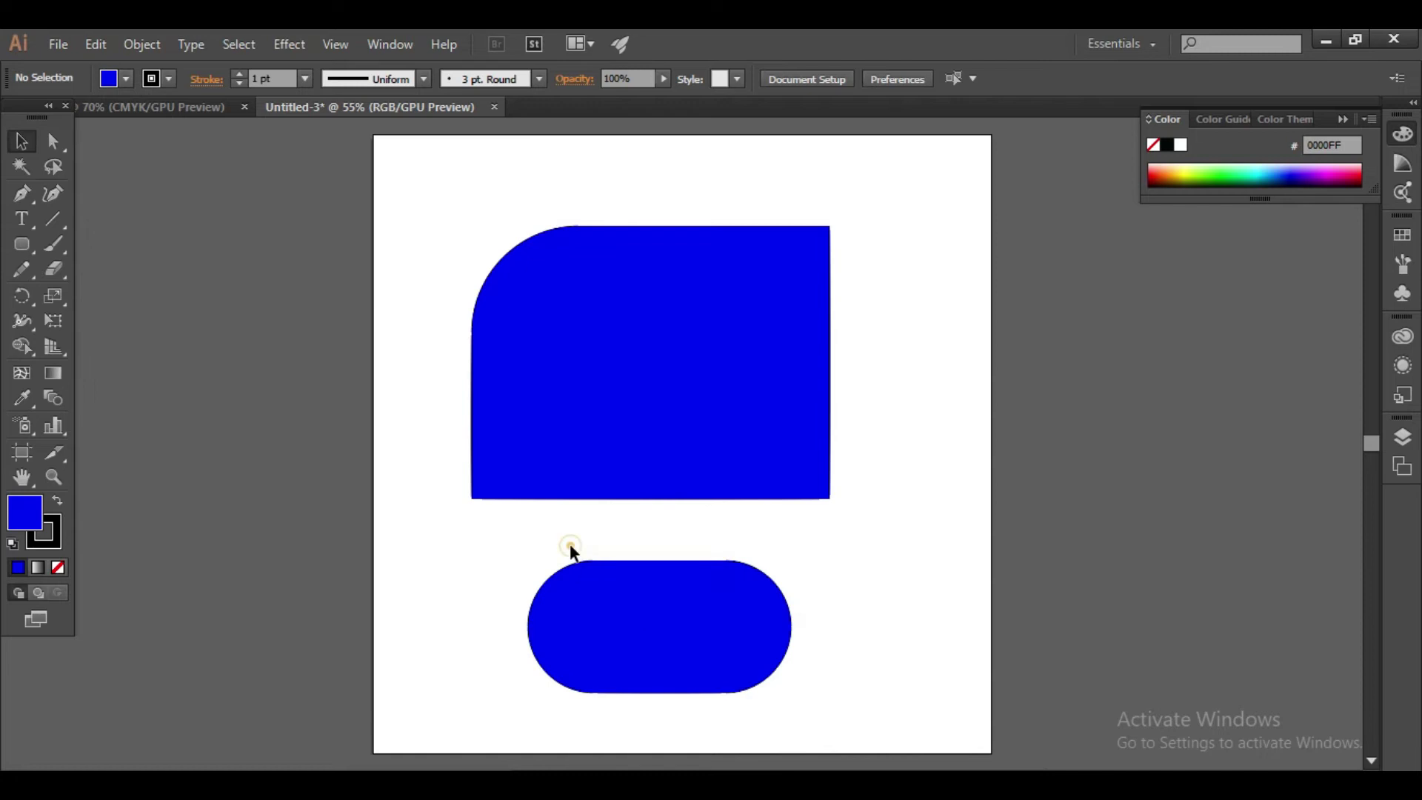
left_click(593, 585)
Step: Set the pill's height to about 110.909 px in the Transform settings
left_click(850, 581)
left_click(660, 635)
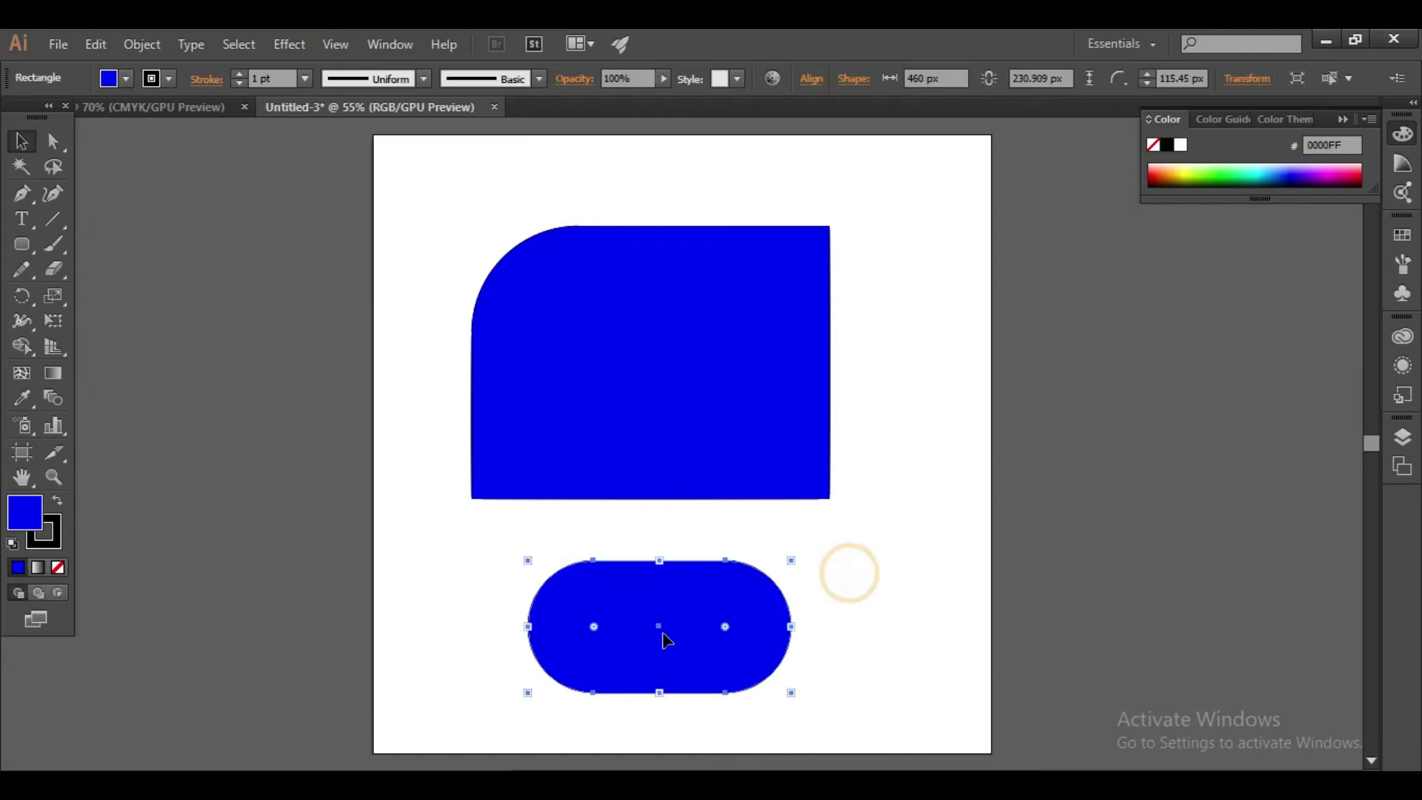
left_click(1247, 77)
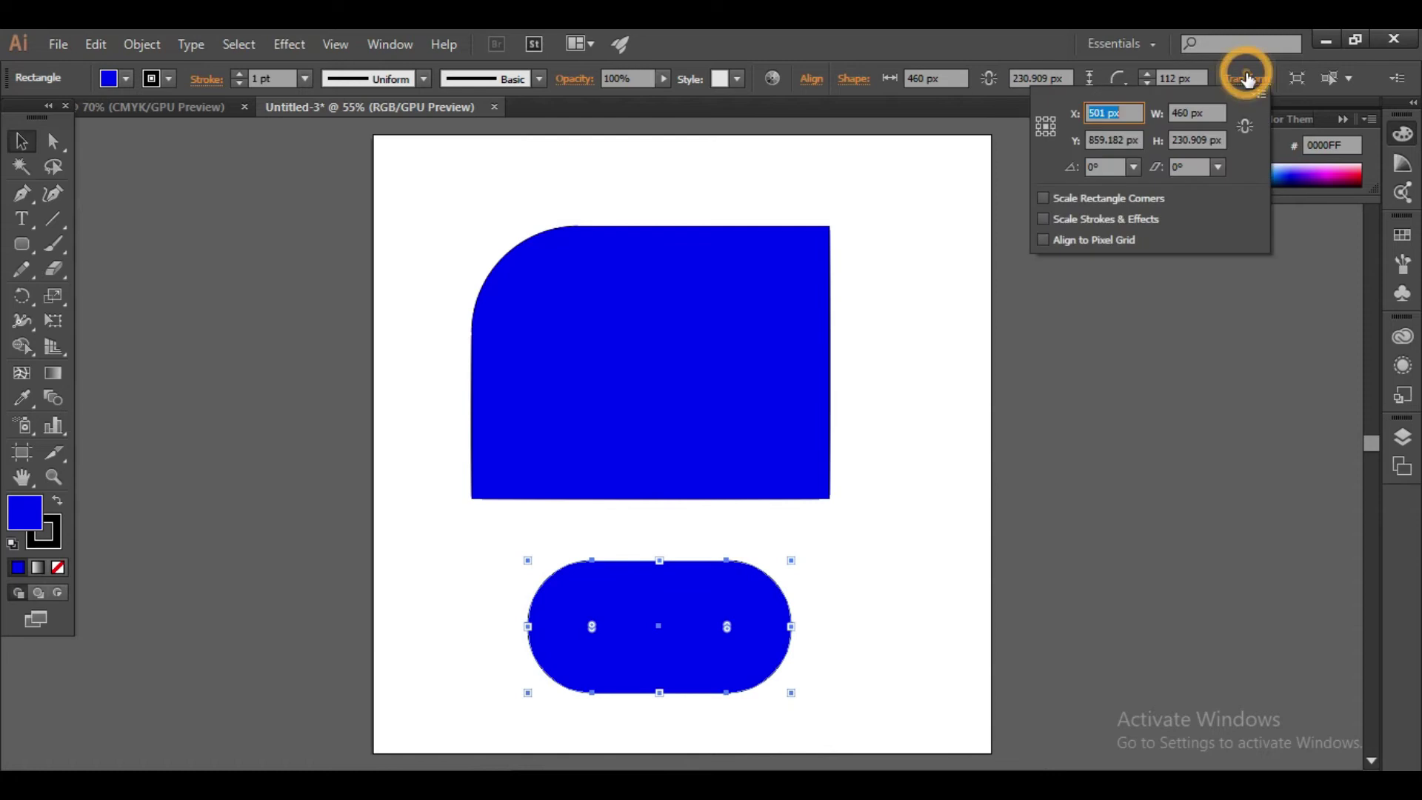
left_click(1193, 141)
key("BackSpace")
key("BackSpace")
key("BackSpace")
type("11")
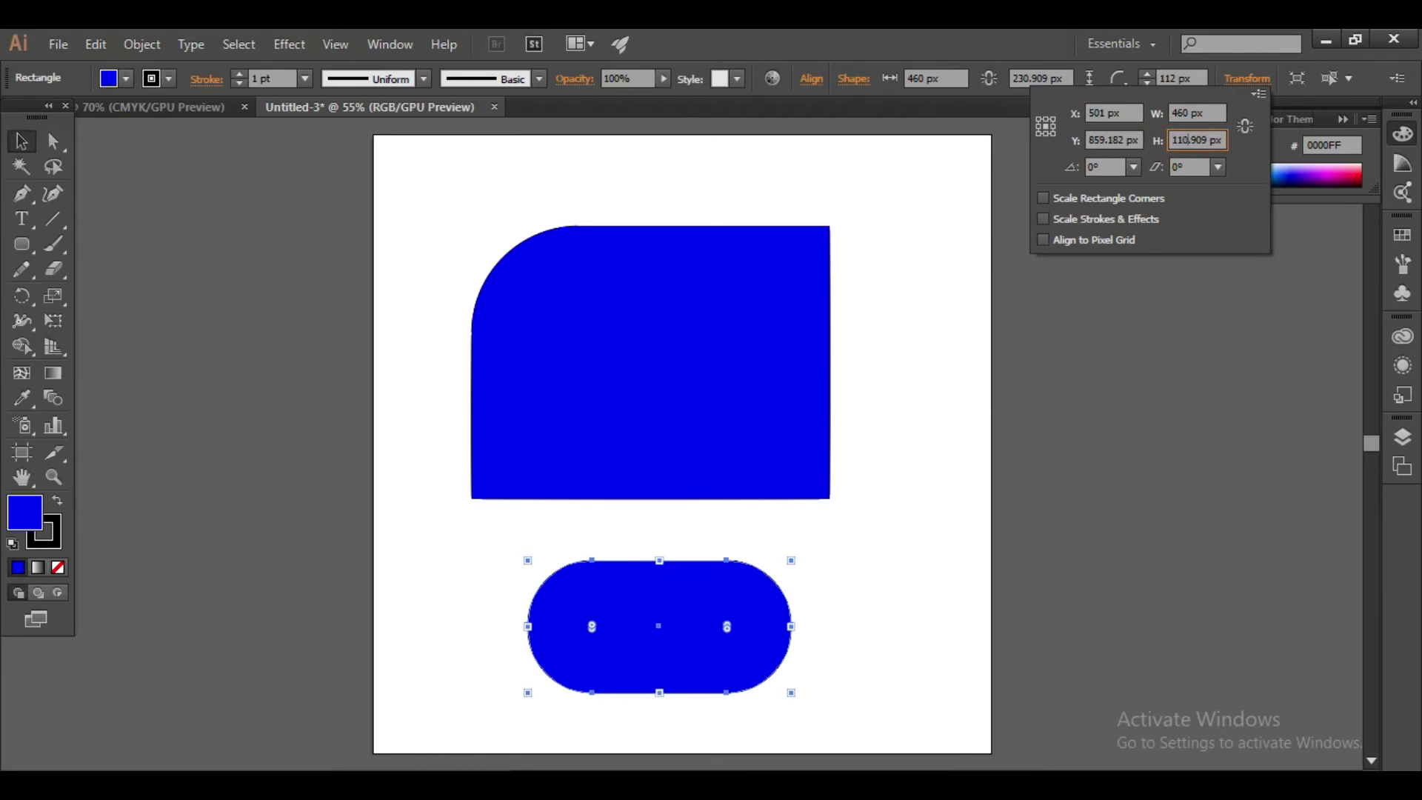
key("Return")
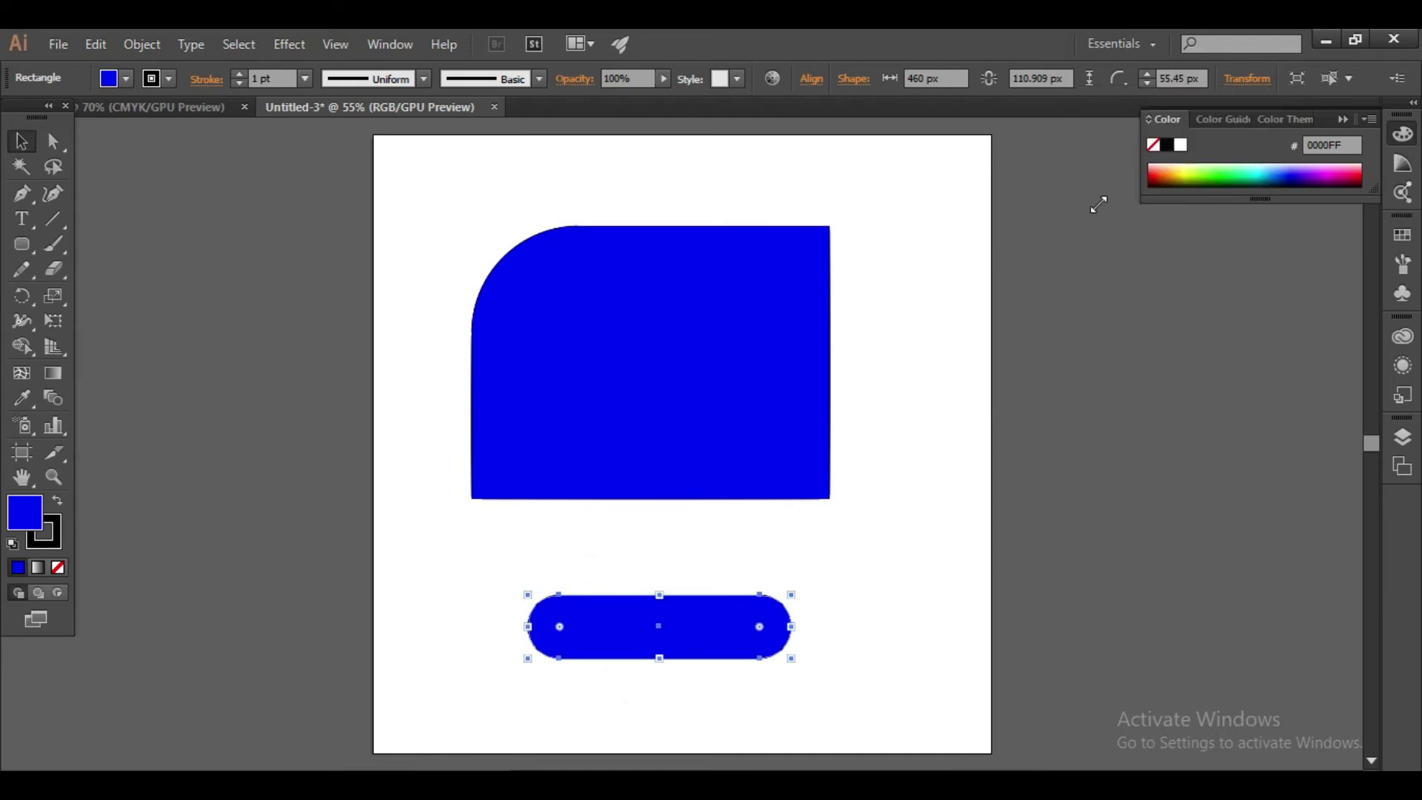
Step: Move the flattened pill up to the artboard's top-right edge
left_click(441, 270)
mouse_move(656, 548)
left_mouse_down()
mouse_move(666, 648)
mouse_move(687, 603)
left_mouse_up()
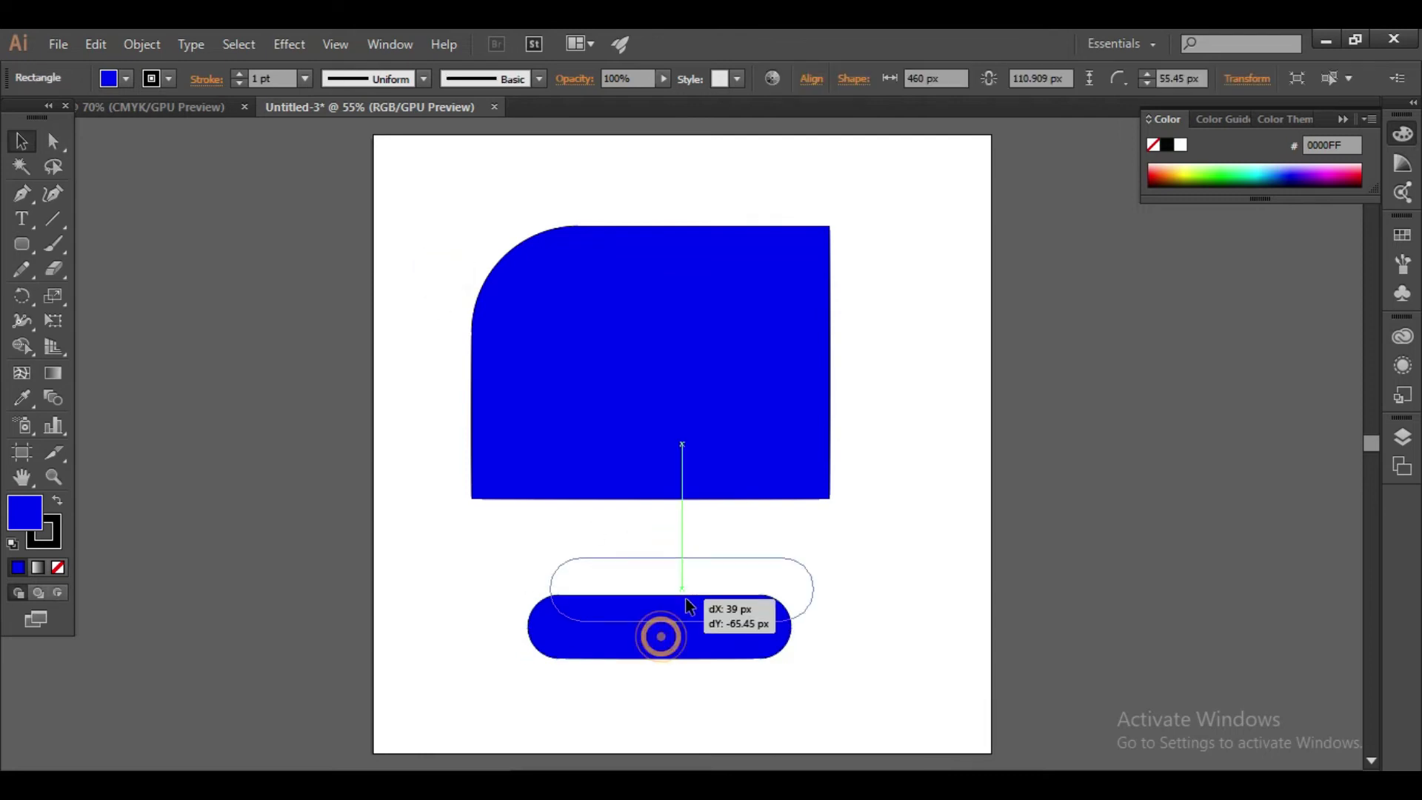
left_click(506, 548)
left_click_drag(516, 548, 719, 604)
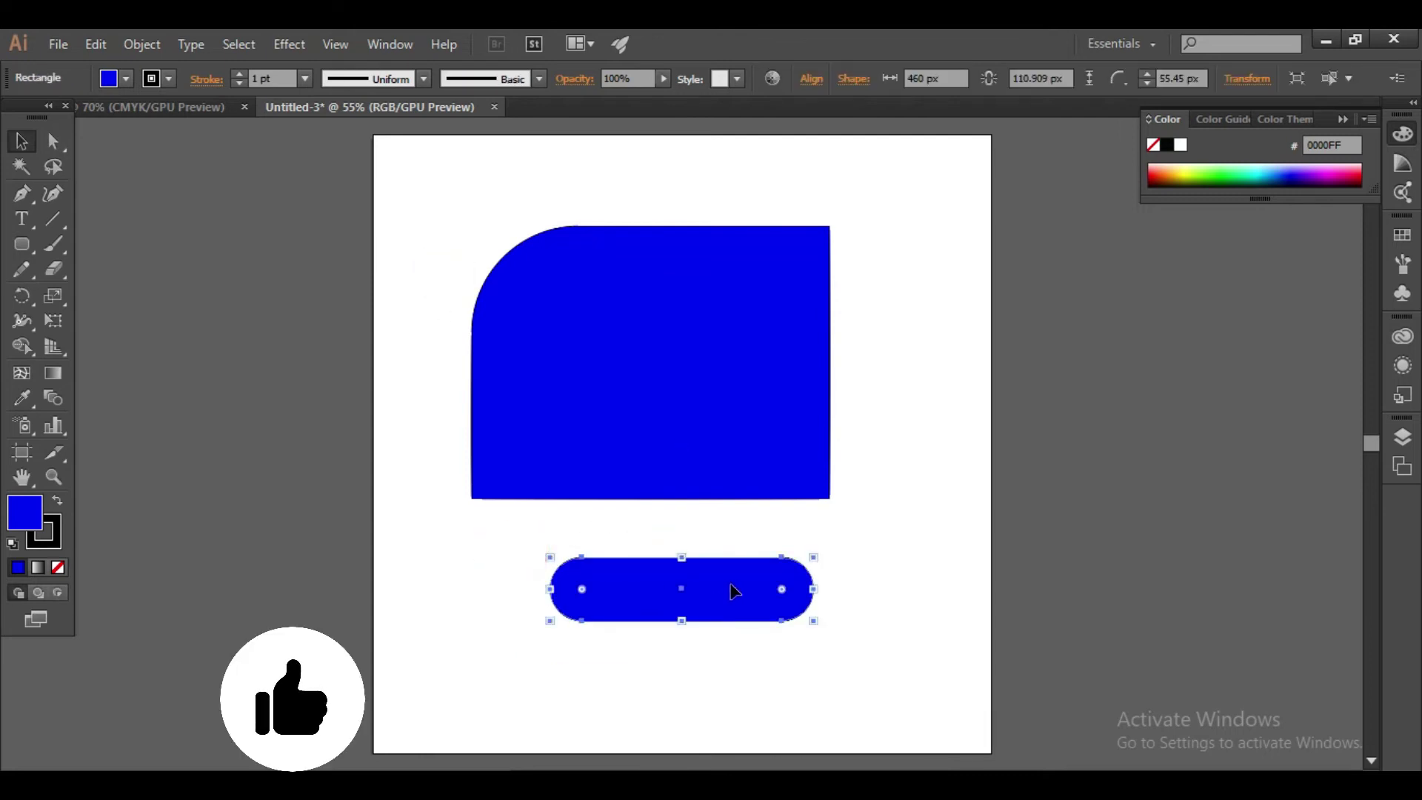
left_click(664, 536)
left_click_drag(612, 533, 731, 631)
mouse_move(677, 574)
left_mouse_down()
mouse_move(624, 587)
mouse_move(824, 181)
left_mouse_up()
left_click(517, 548)
left_click(558, 327)
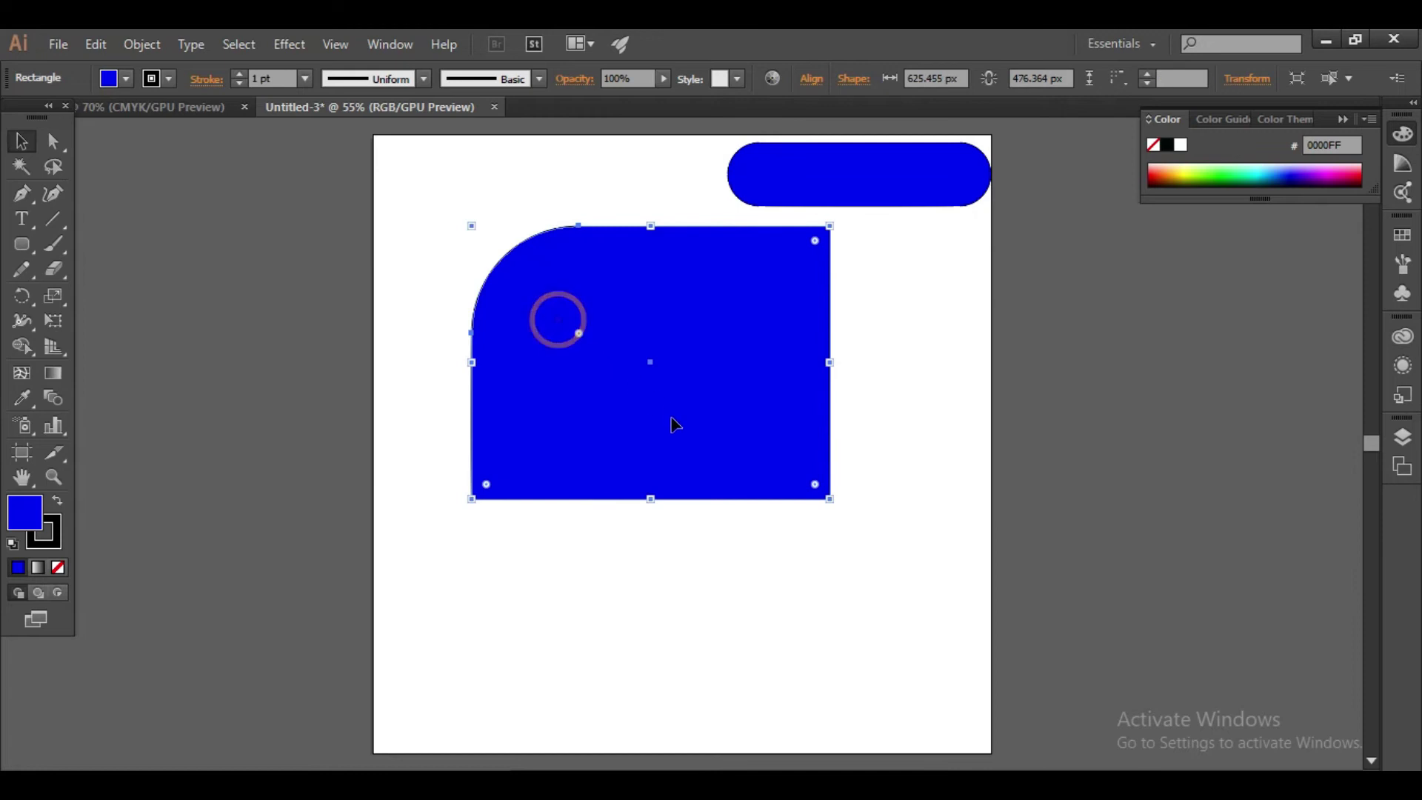
left_click(104, 215)
left_click_drag(421, 205, 710, 459)
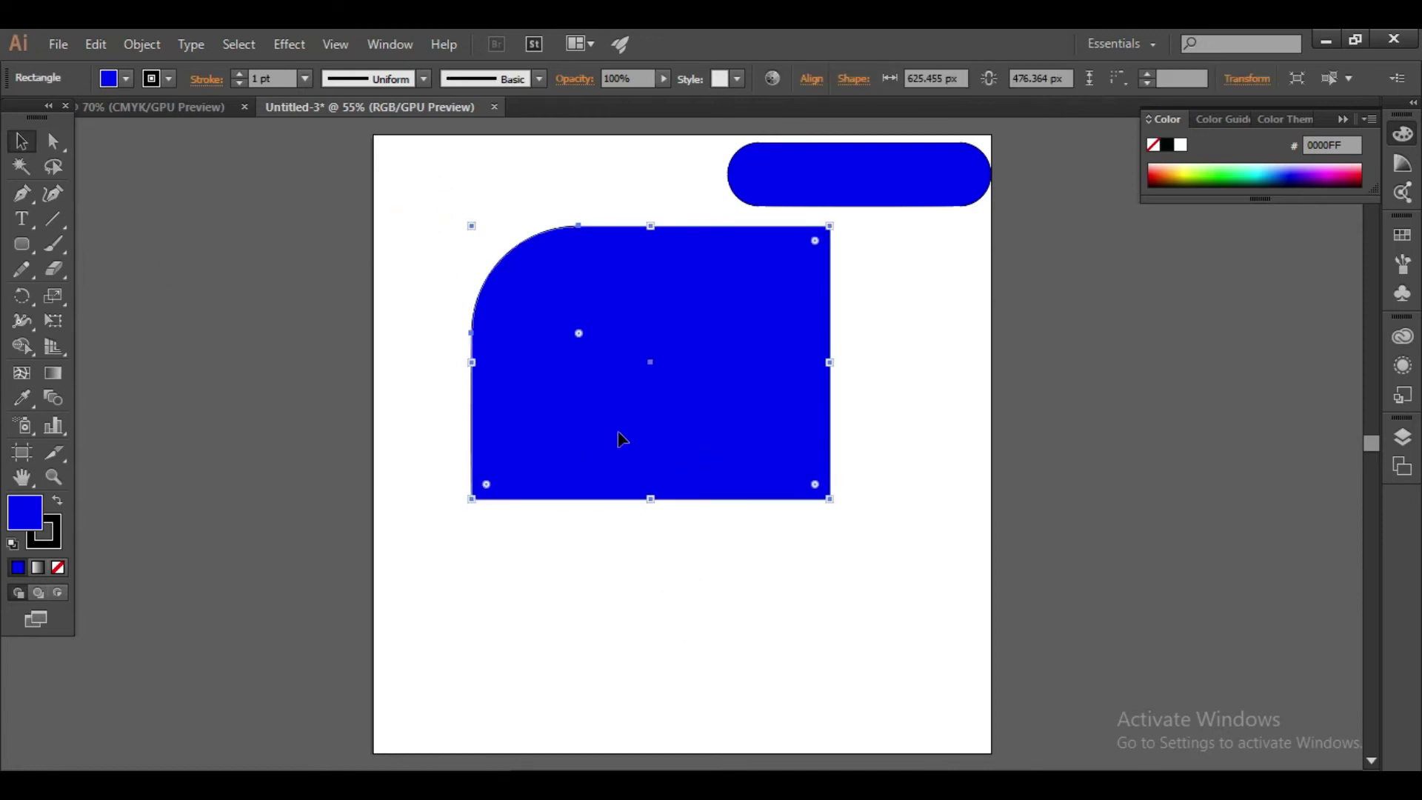
mouse_move(815, 484)
left_mouse_down()
mouse_move(732, 403)
mouse_move(710, 357)
left_mouse_up()
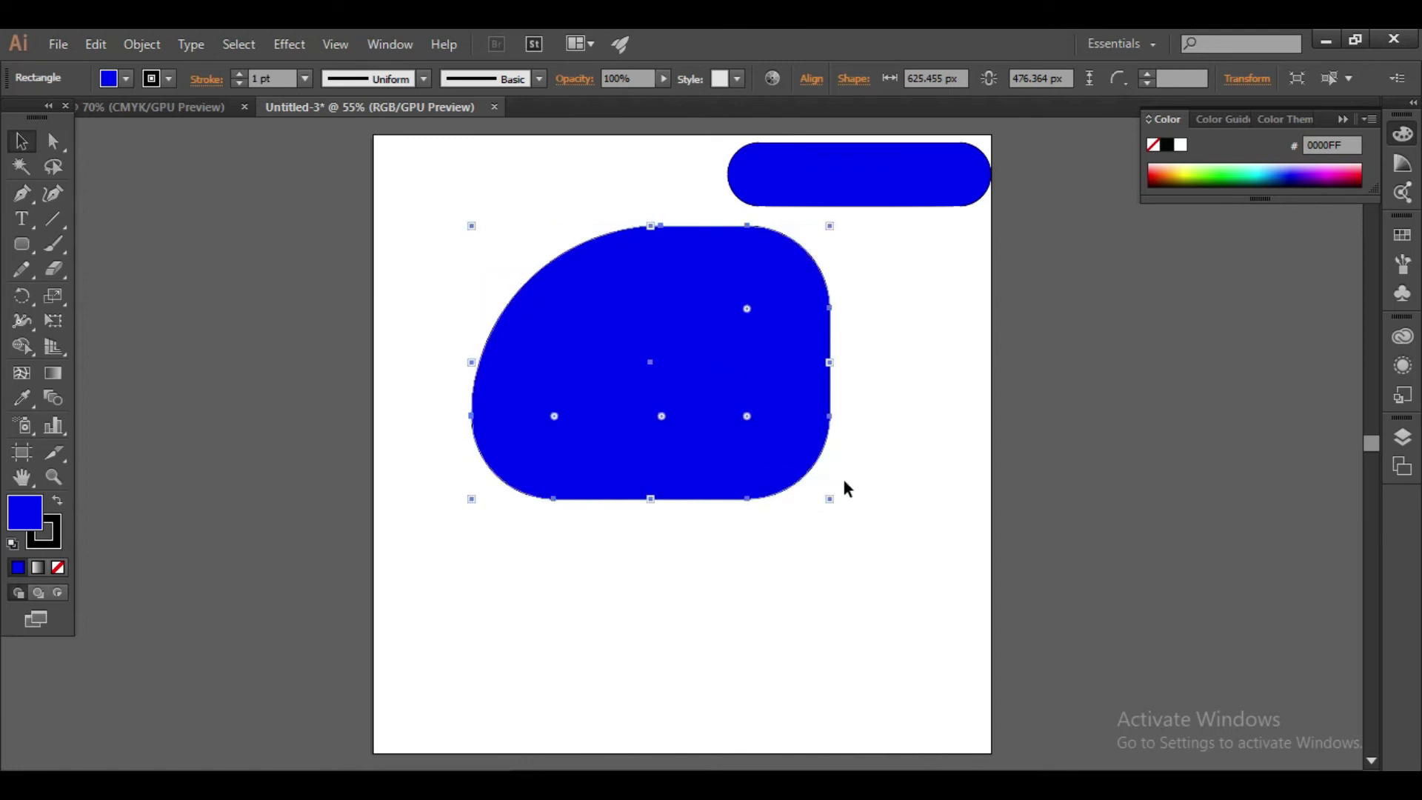
left_click(883, 482)
left_click(763, 435)
mouse_move(746, 412)
left_mouse_down()
mouse_move(886, 620)
mouse_move(889, 604)
left_mouse_up()
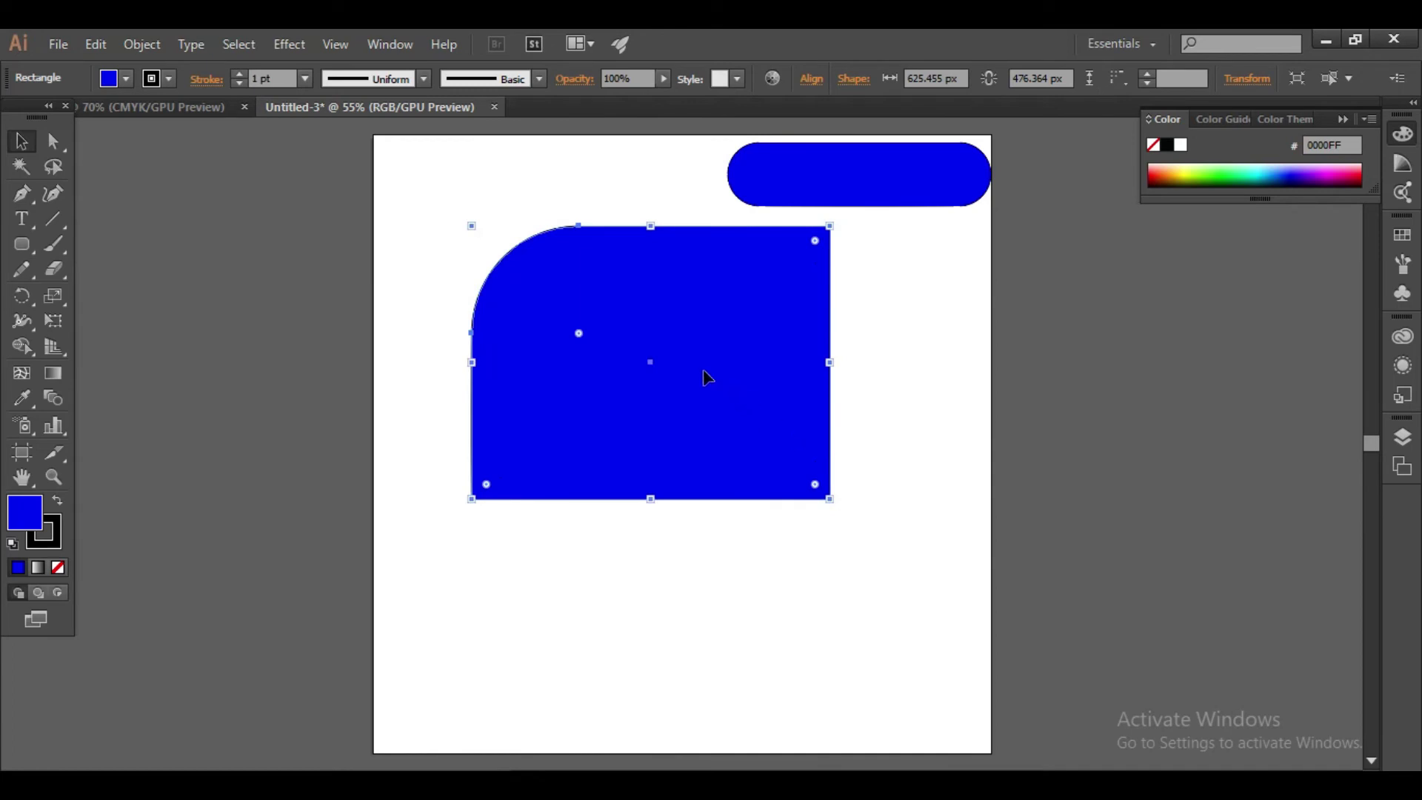
left_click_drag(578, 337, 696, 437)
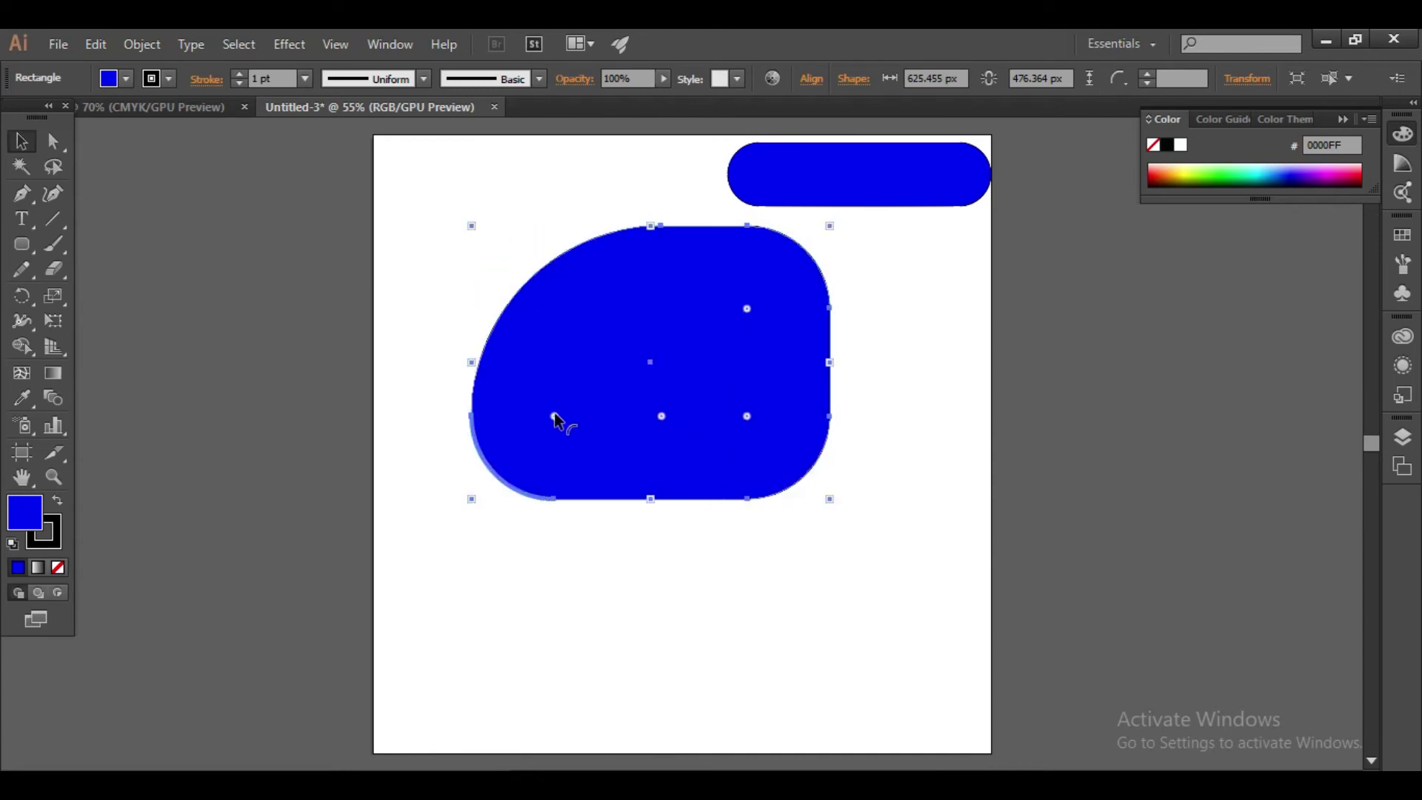
key("ctrl+z")
left_click(58, 191)
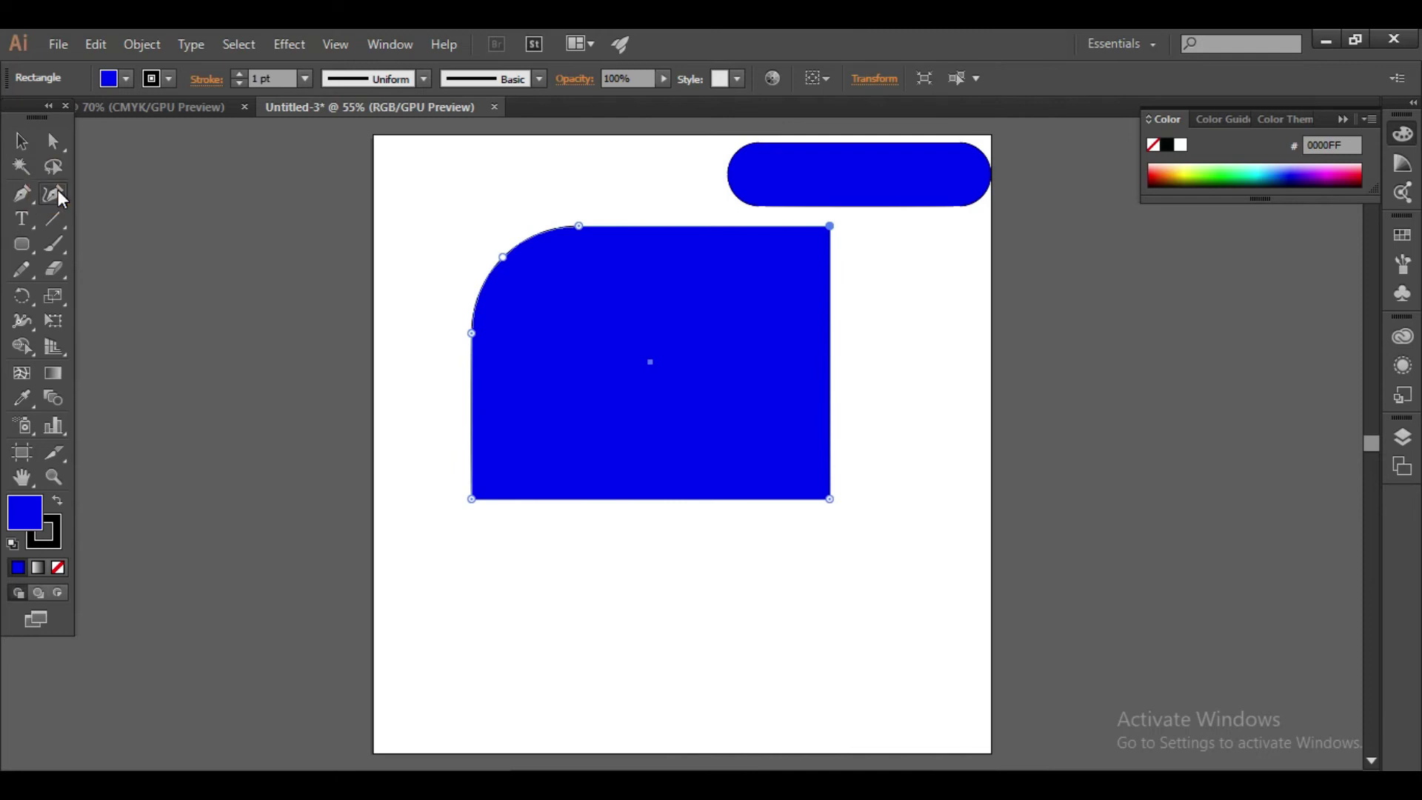
Step: Add a Curvature point on the shape's bottom edge and bend it into an arc
left_click(670, 498)
mouse_move(670, 498)
left_mouse_down()
mouse_move(684, 587)
mouse_move(681, 409)
left_mouse_up()
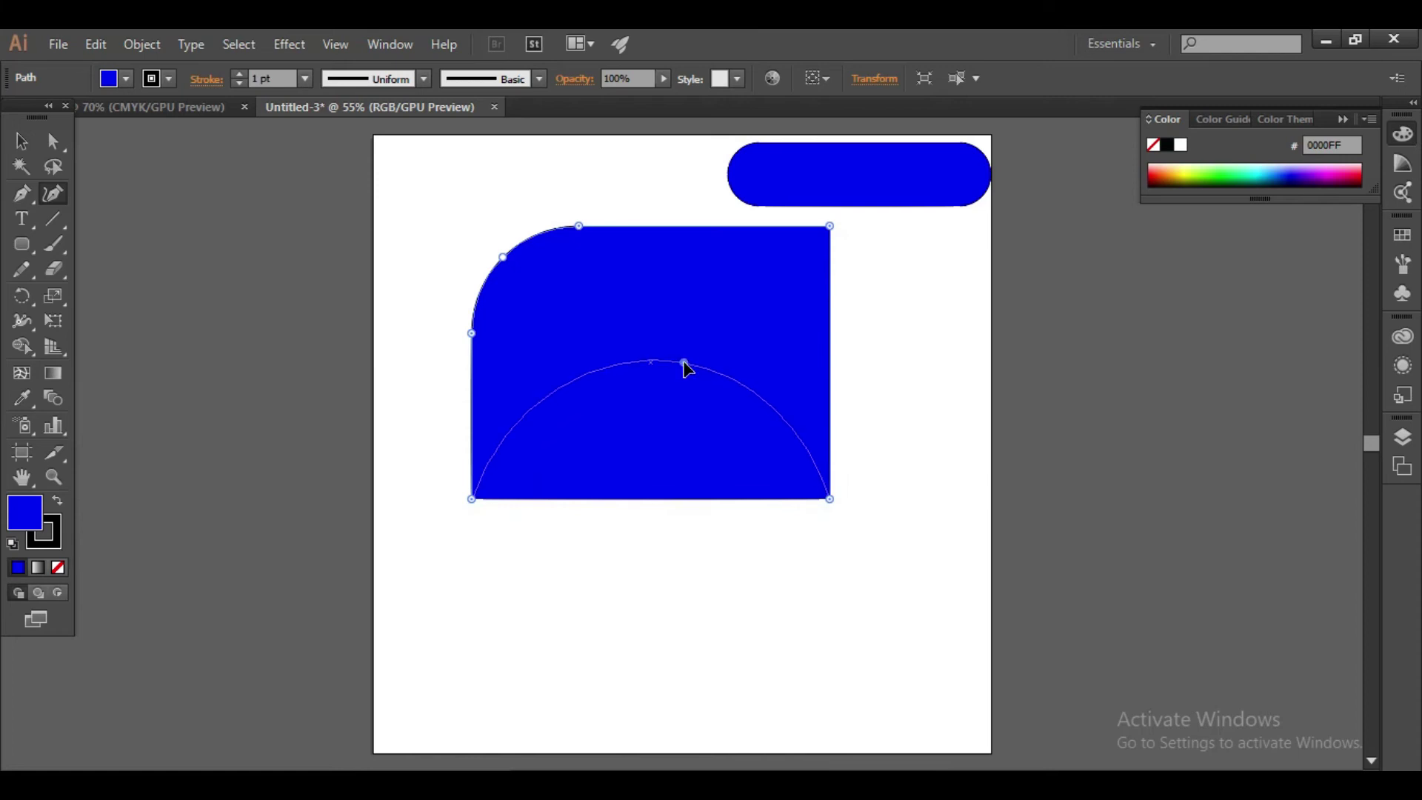
left_click_drag(685, 362, 685, 363)
key("v")
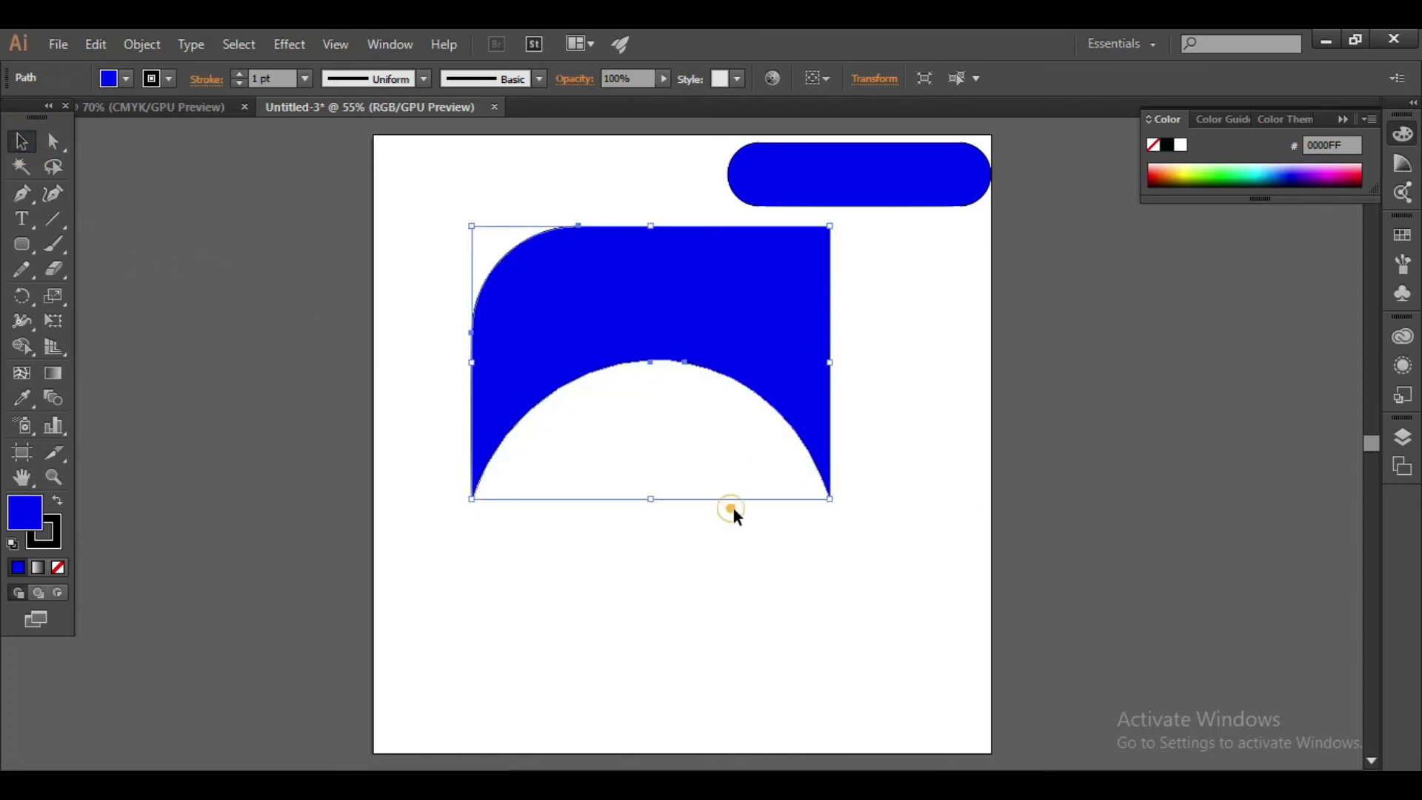
left_click(731, 506)
left_click(653, 363)
left_click(764, 478)
left_click_drag(675, 354, 677, 355)
left_click(699, 478)
Step: Pull the arc's point down so the bottom bulges into a deep symmetric curve
left_click(53, 194)
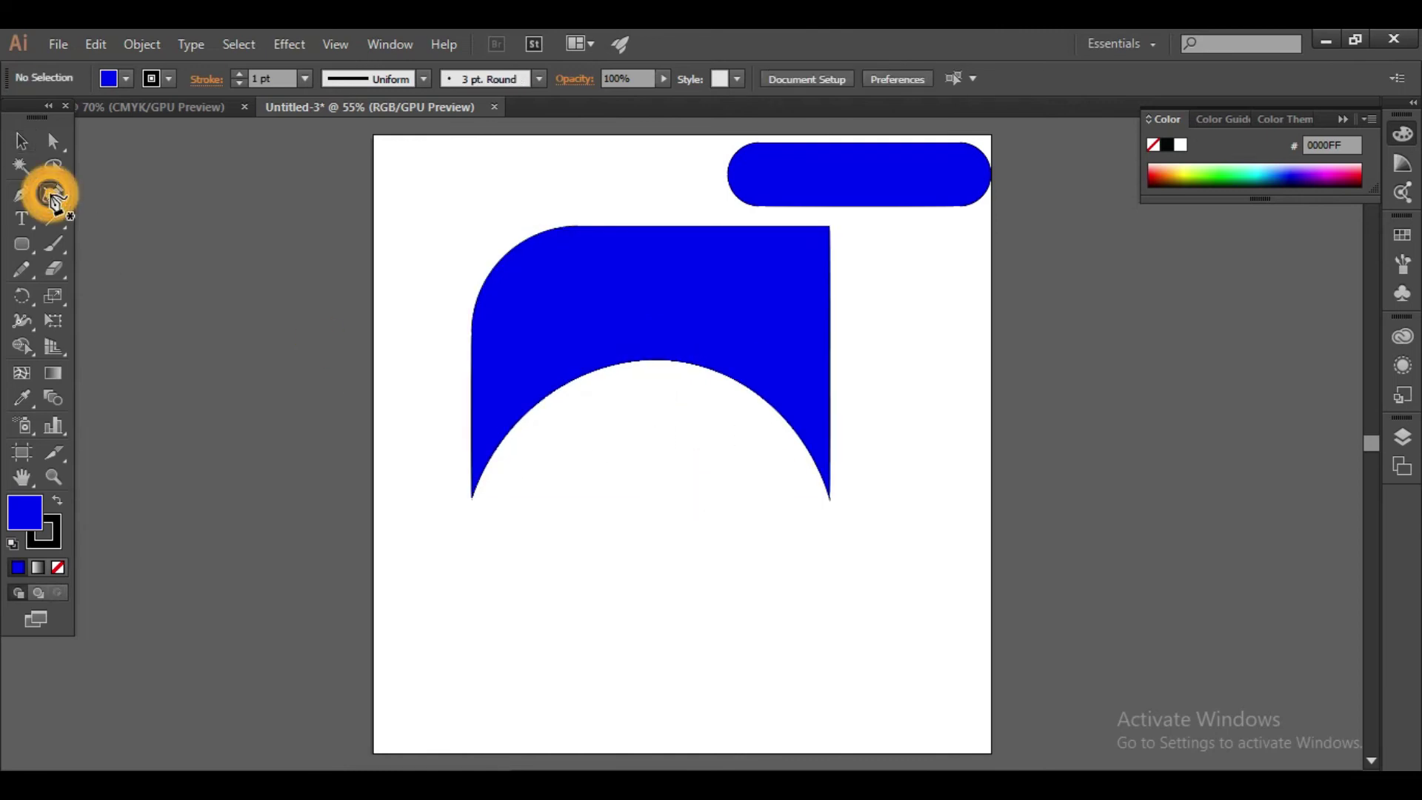
left_click(660, 360)
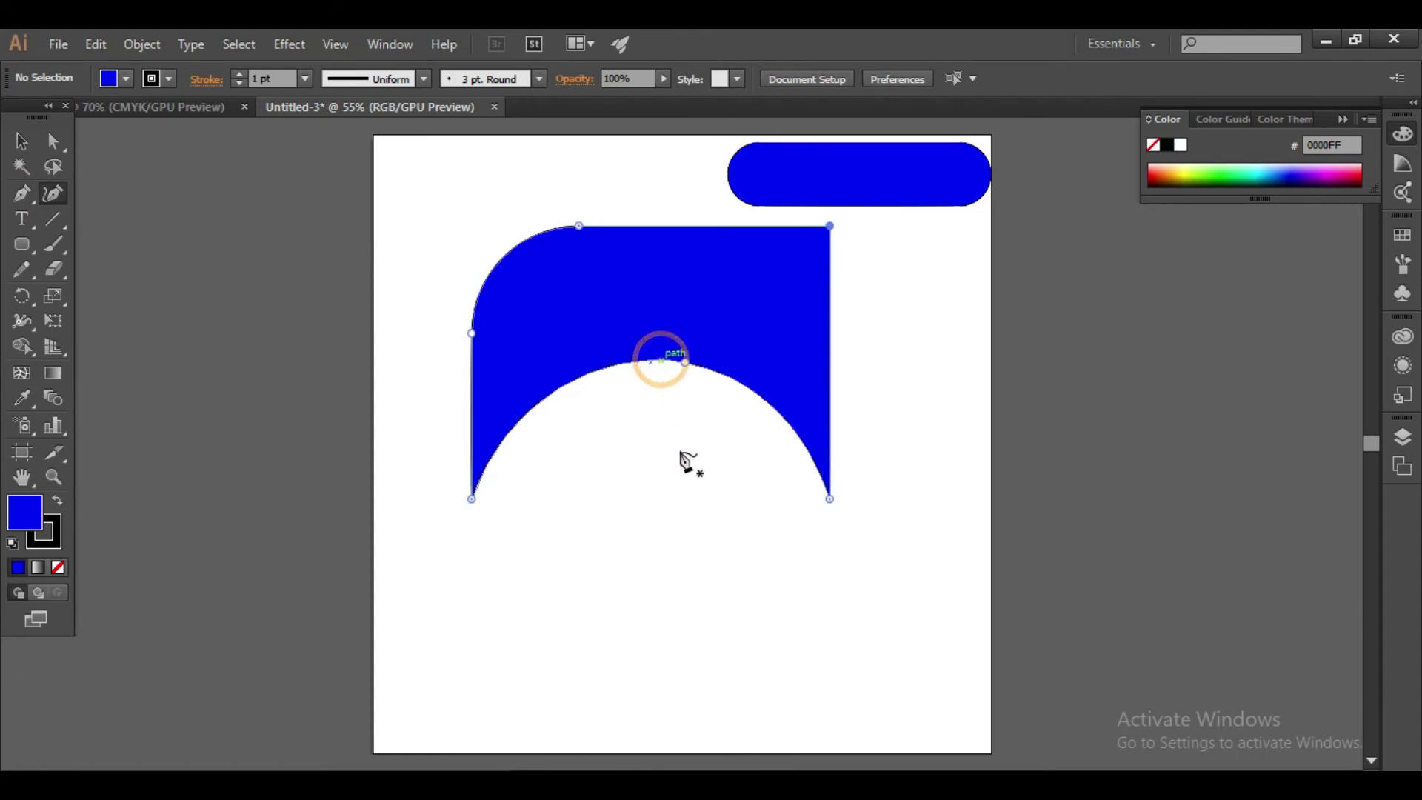
left_click_drag(685, 365, 740, 676)
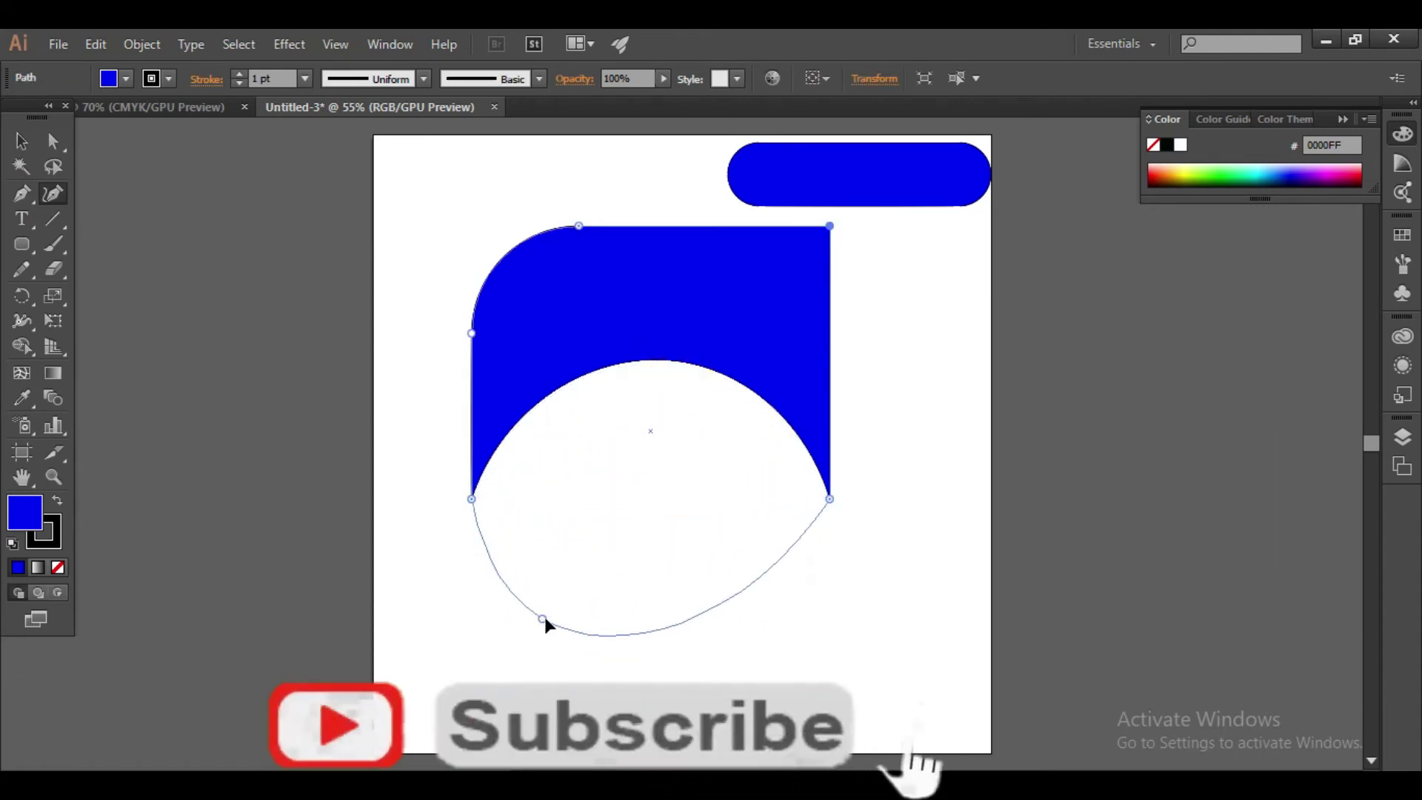
mouse_move(740, 676)
left_mouse_down()
mouse_move(635, 604)
mouse_move(703, 498)
mouse_move(611, 370)
mouse_move(722, 676)
mouse_move(702, 678)
left_mouse_up()
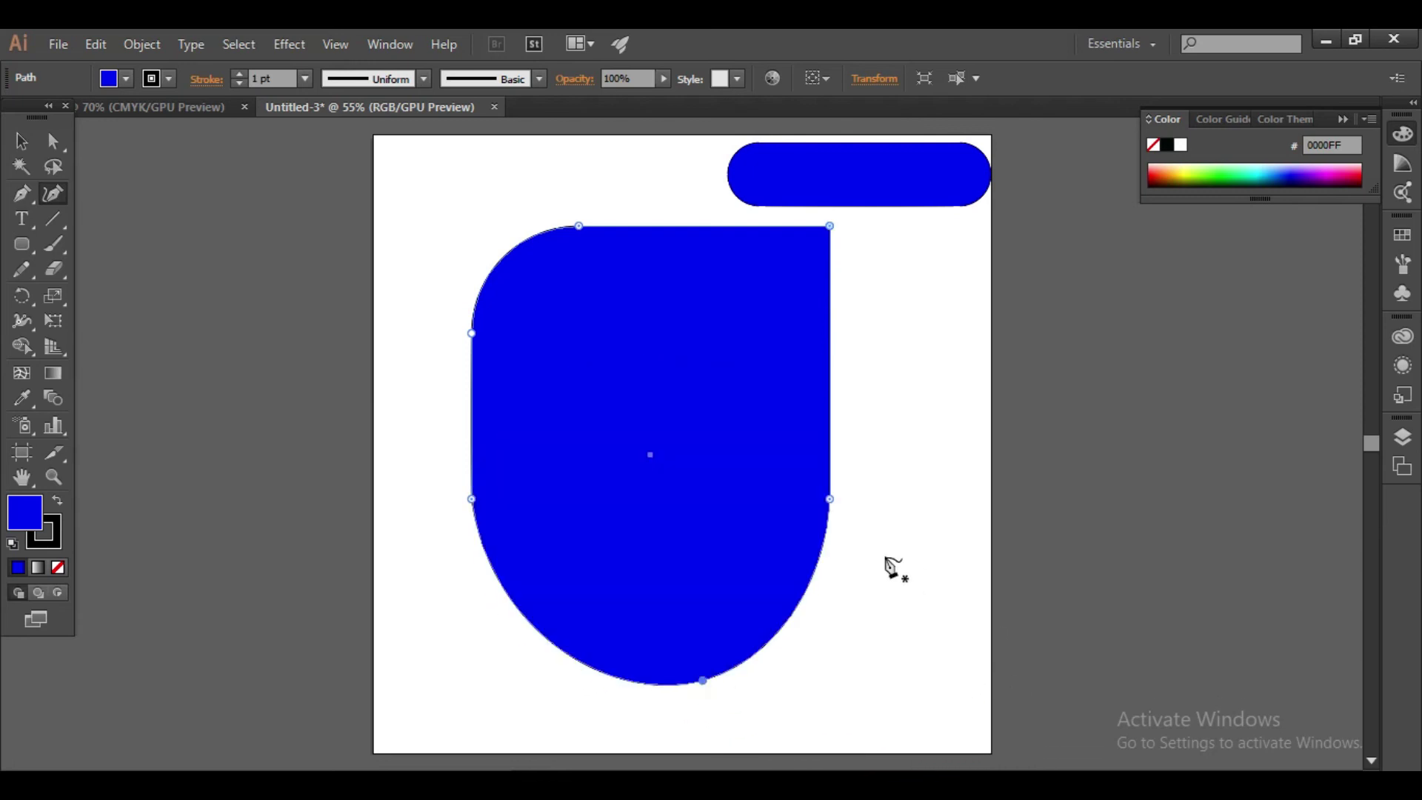
left_click(55, 196)
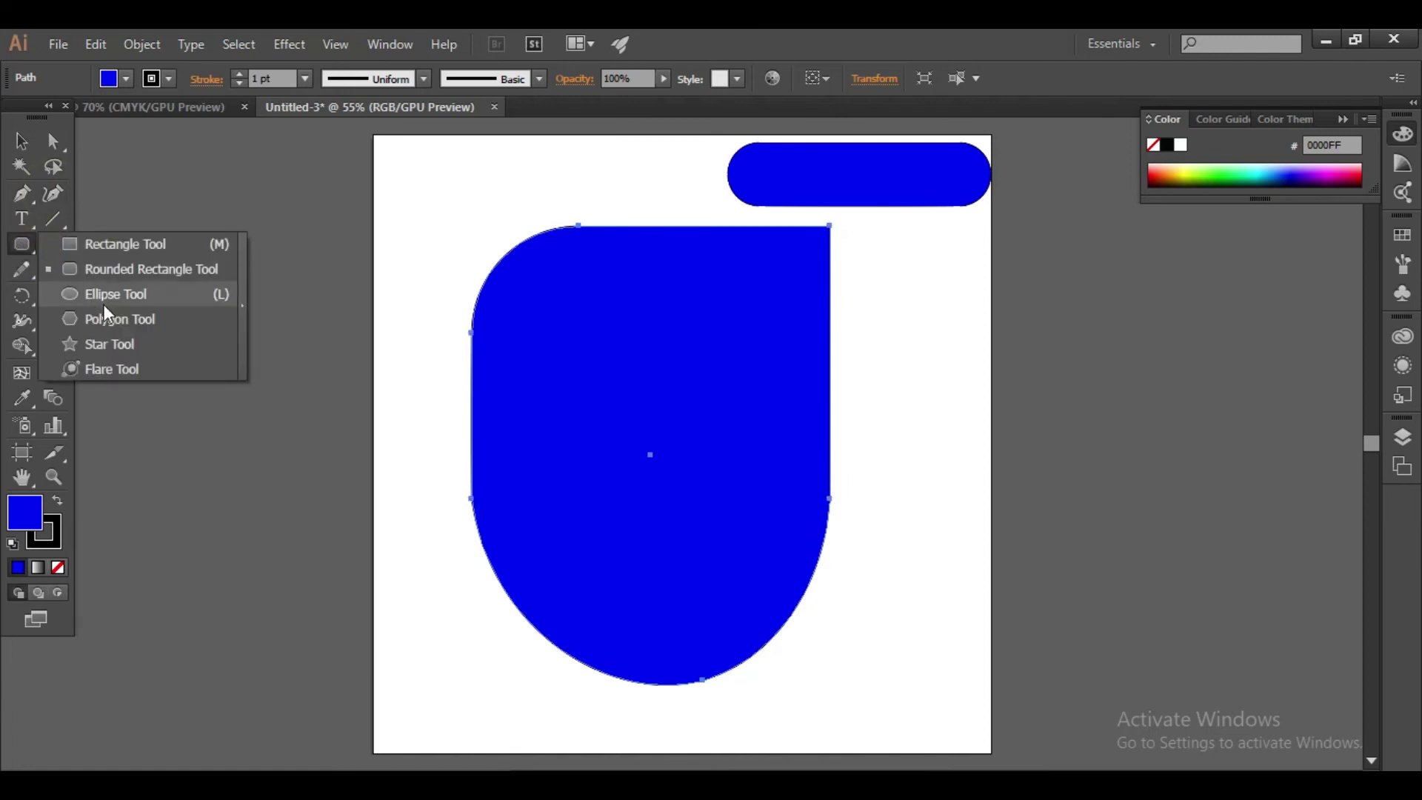
Step: Draw a small circle at the artboard's top left and select its anchors
left_click_drag(21, 242, 104, 293)
mouse_move(392, 152)
left_mouse_down()
mouse_move(479, 251)
mouse_move(464, 243)
left_mouse_up()
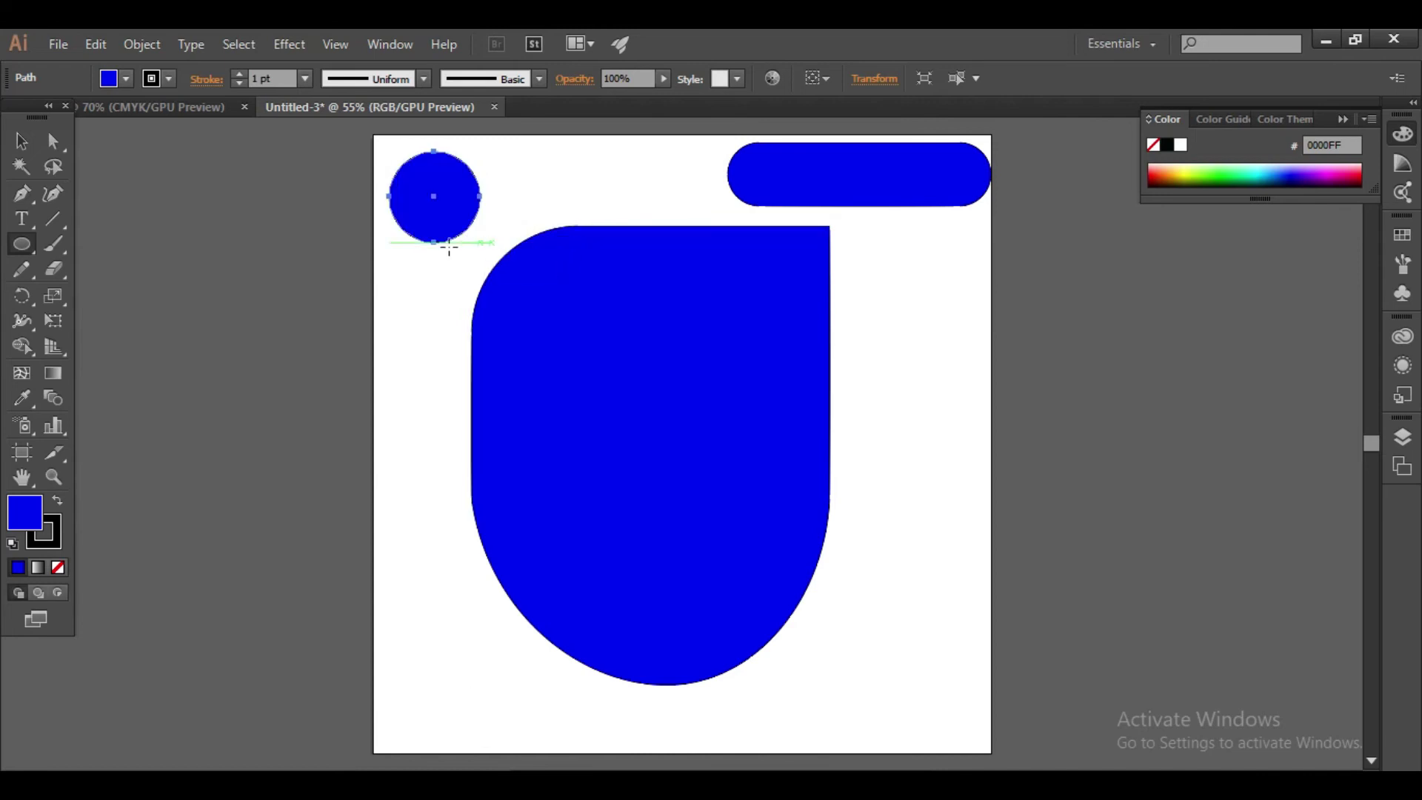
left_click(21, 140)
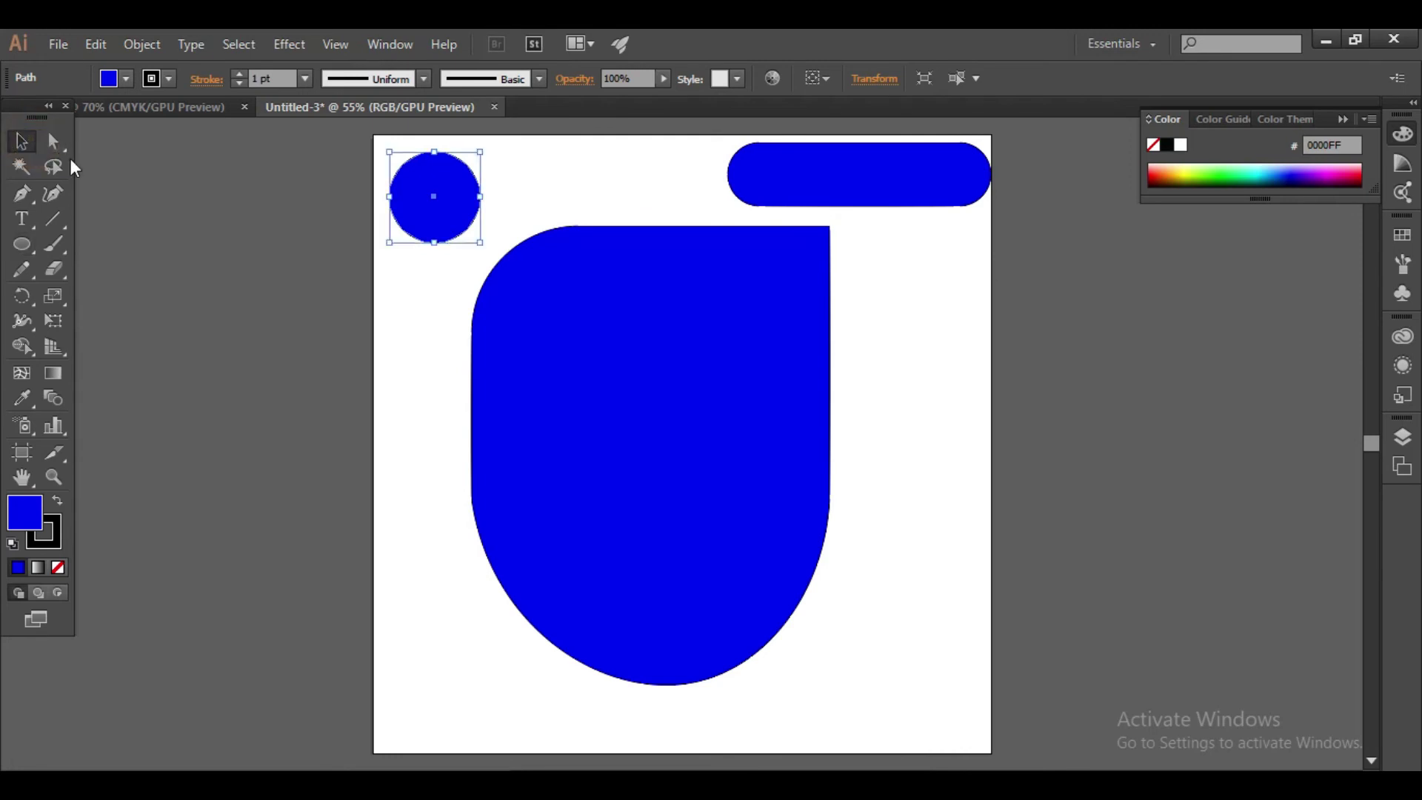
left_click(53, 141)
left_click_drag(491, 157, 433, 256)
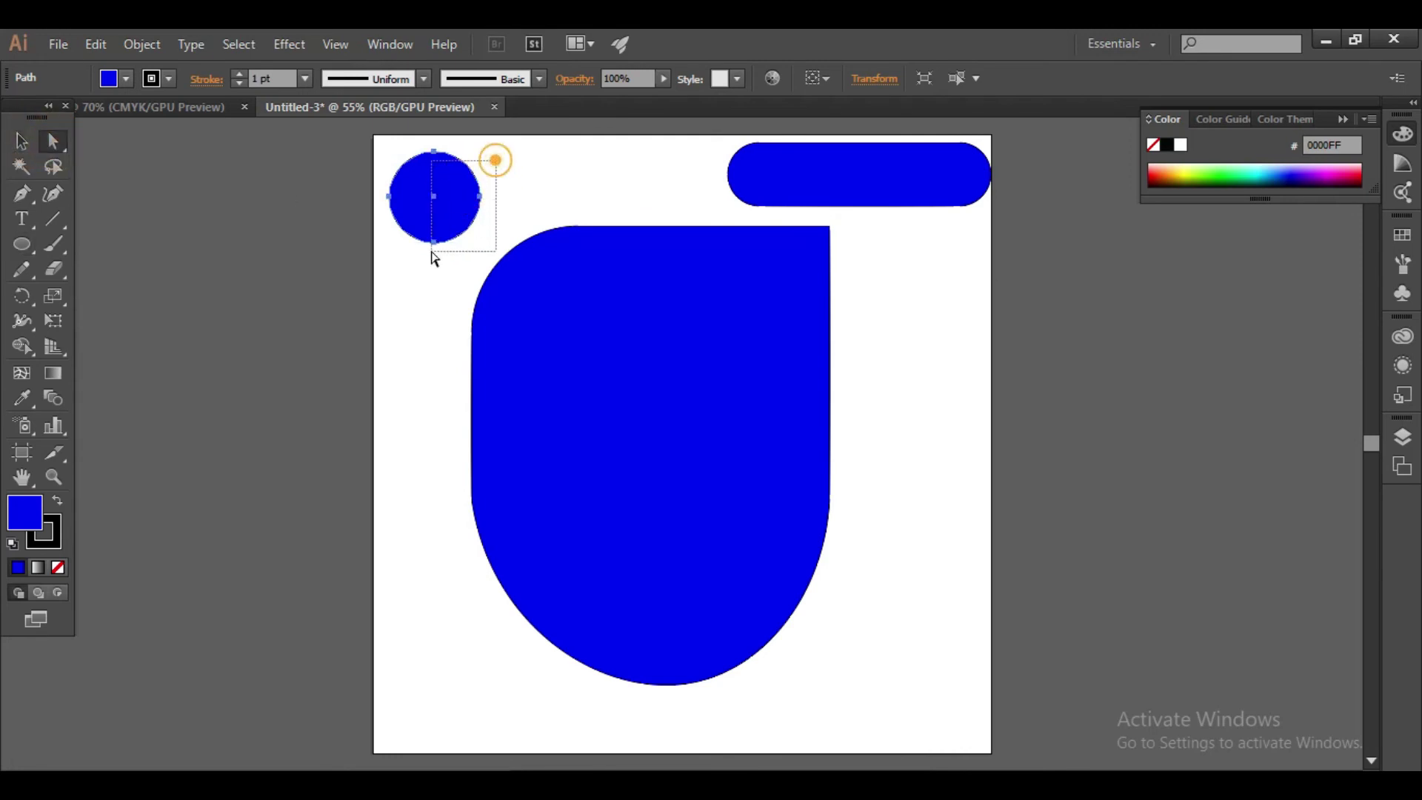
Step: Drag the circle's top anchor up and right into a teardrop point
left_click_drag(434, 152, 436, 182)
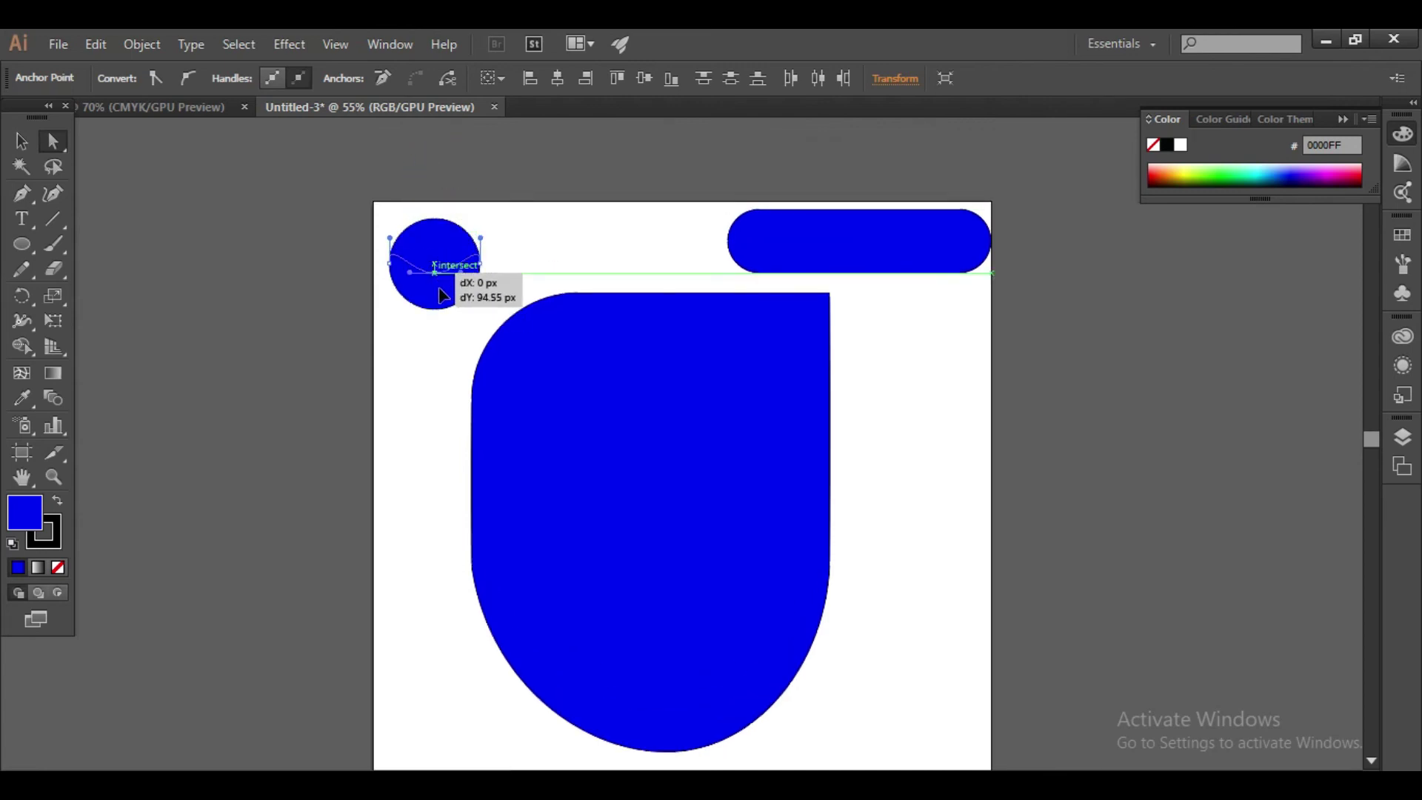
mouse_move(438, 189)
left_mouse_down()
mouse_move(464, 168)
mouse_move(485, 189)
left_mouse_up()
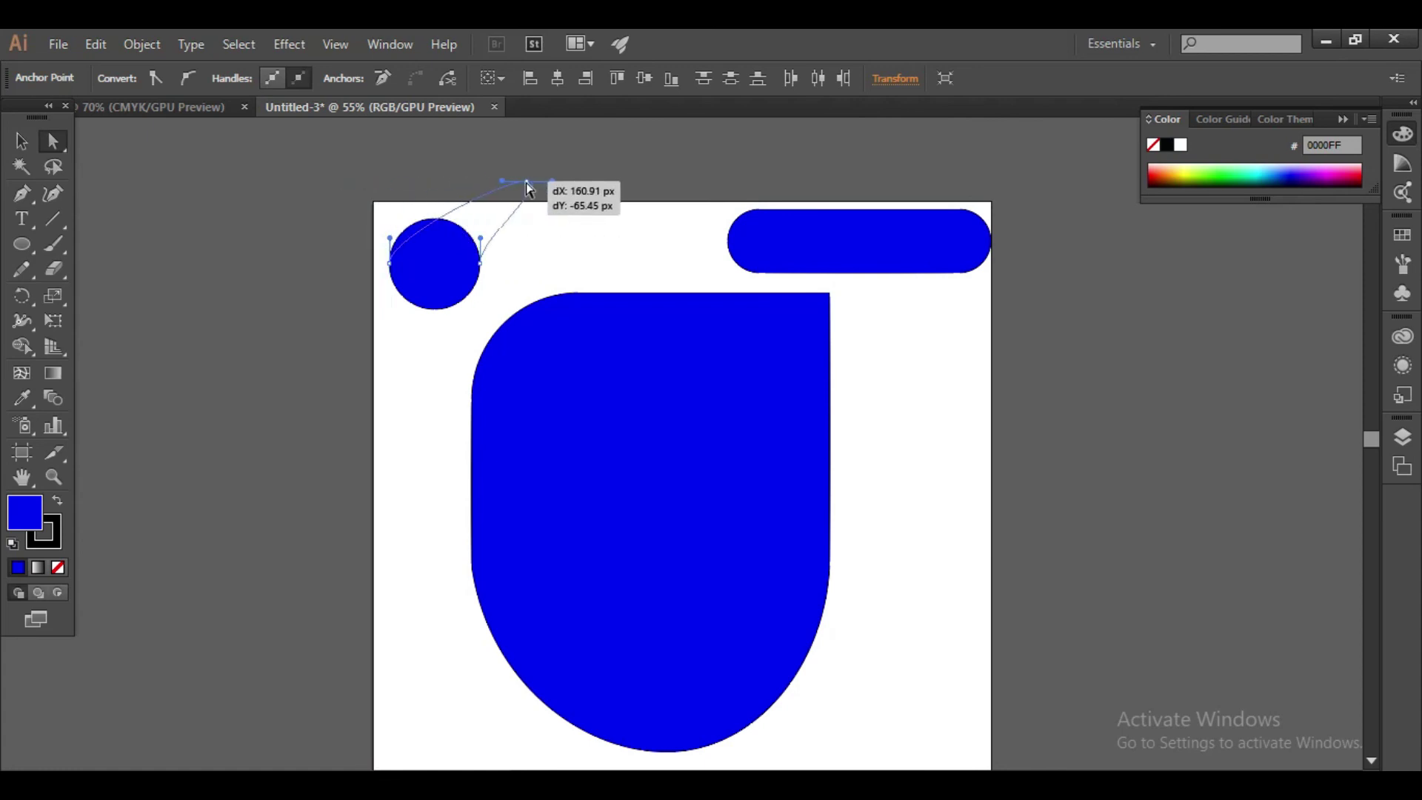
left_click_drag(485, 190, 527, 180)
left_click(22, 244)
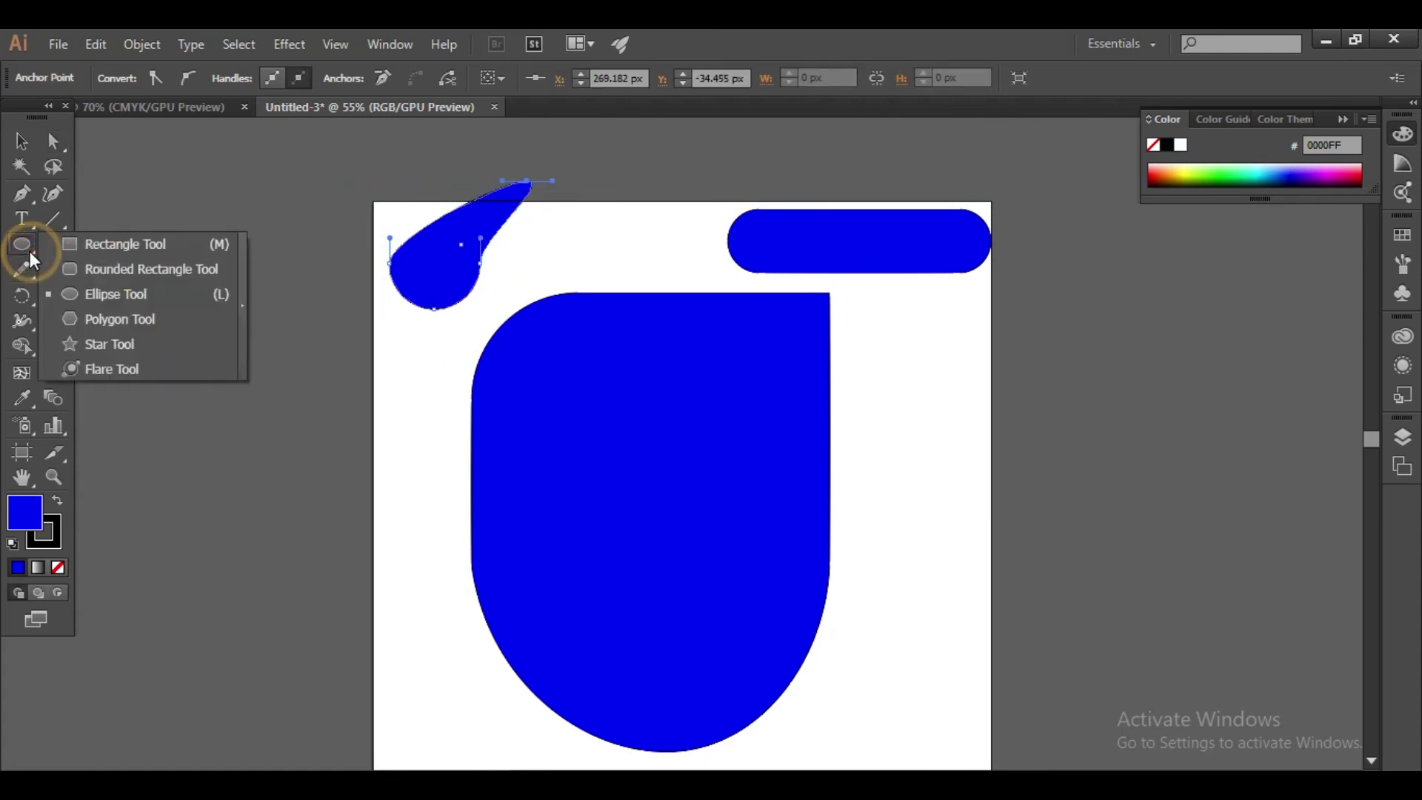
Step: Draw a blue hexagon over the large shape's lower right and fully round its corners into a circle
mouse_move(841, 606)
left_mouse_down()
mouse_move(759, 304)
mouse_move(828, 406)
left_mouse_up()
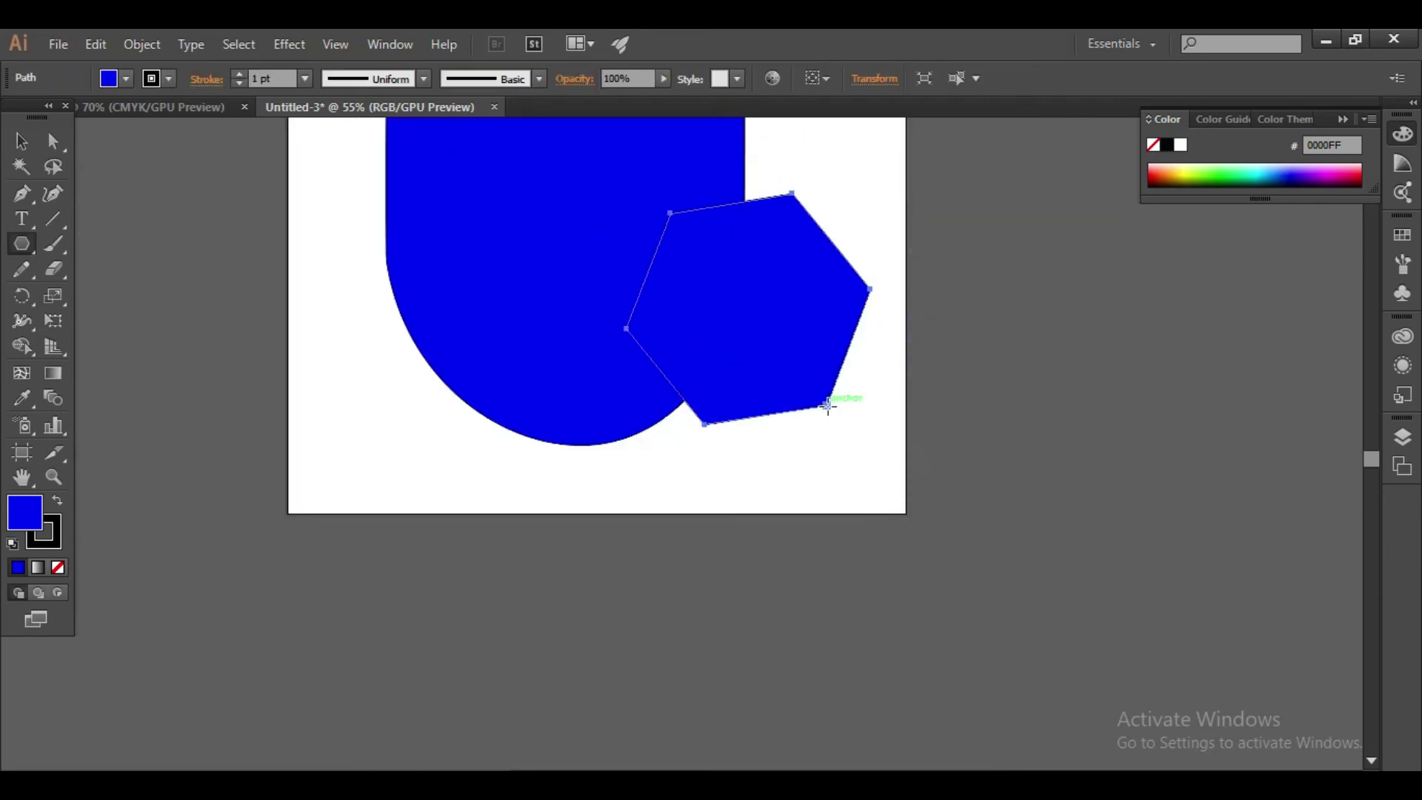
left_click(21, 141)
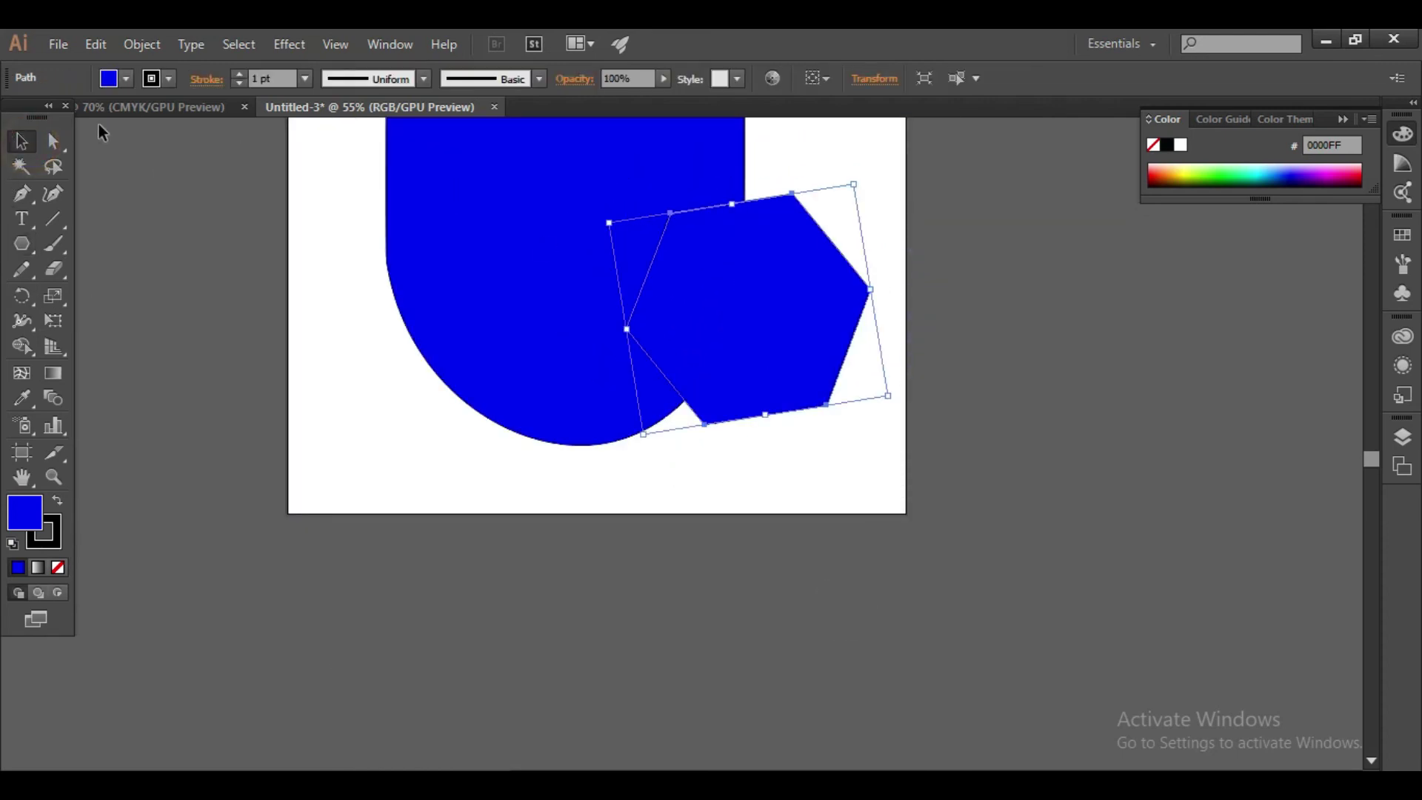
left_click(52, 141)
left_click_drag(786, 213, 819, 336)
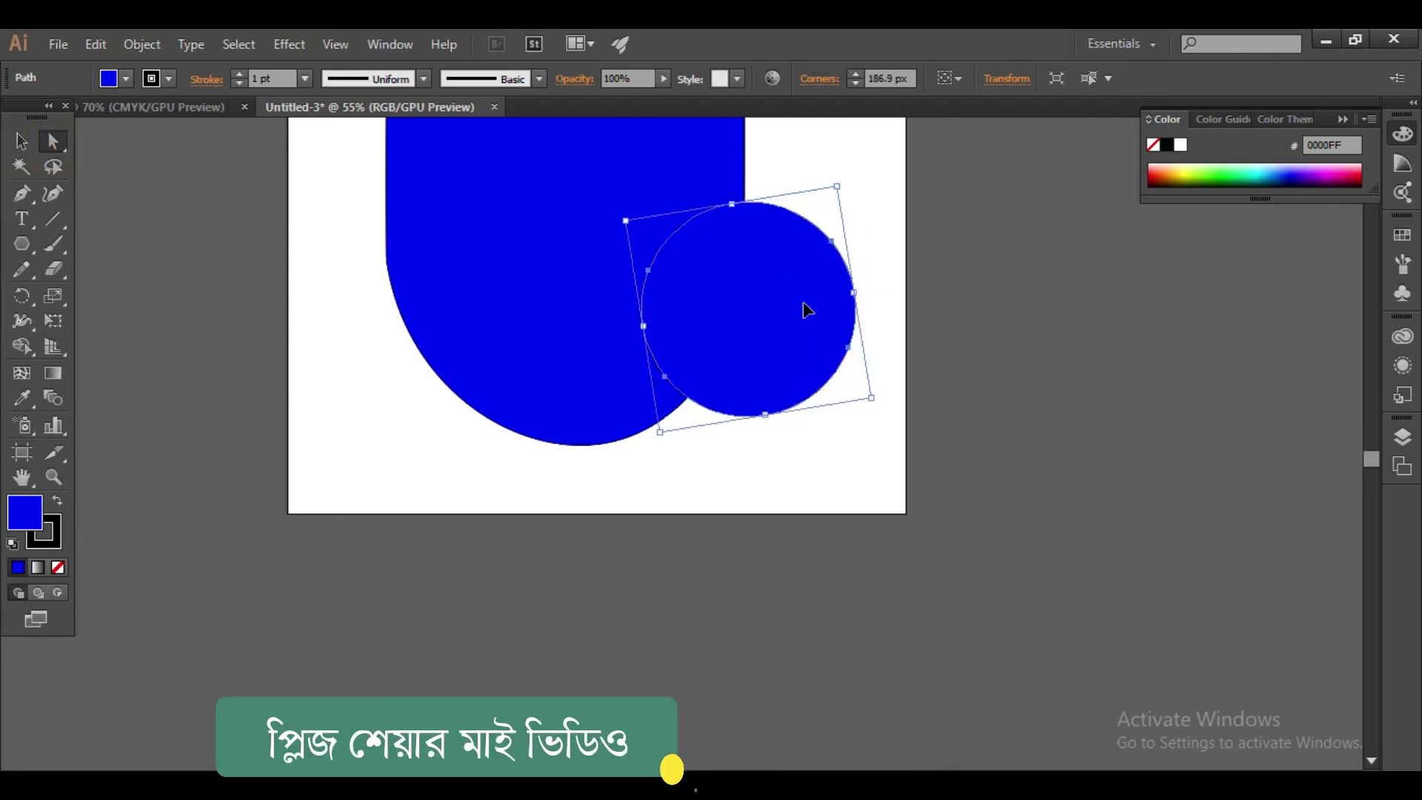
key("ctrl+z")
left_click_drag(786, 214, 795, 324)
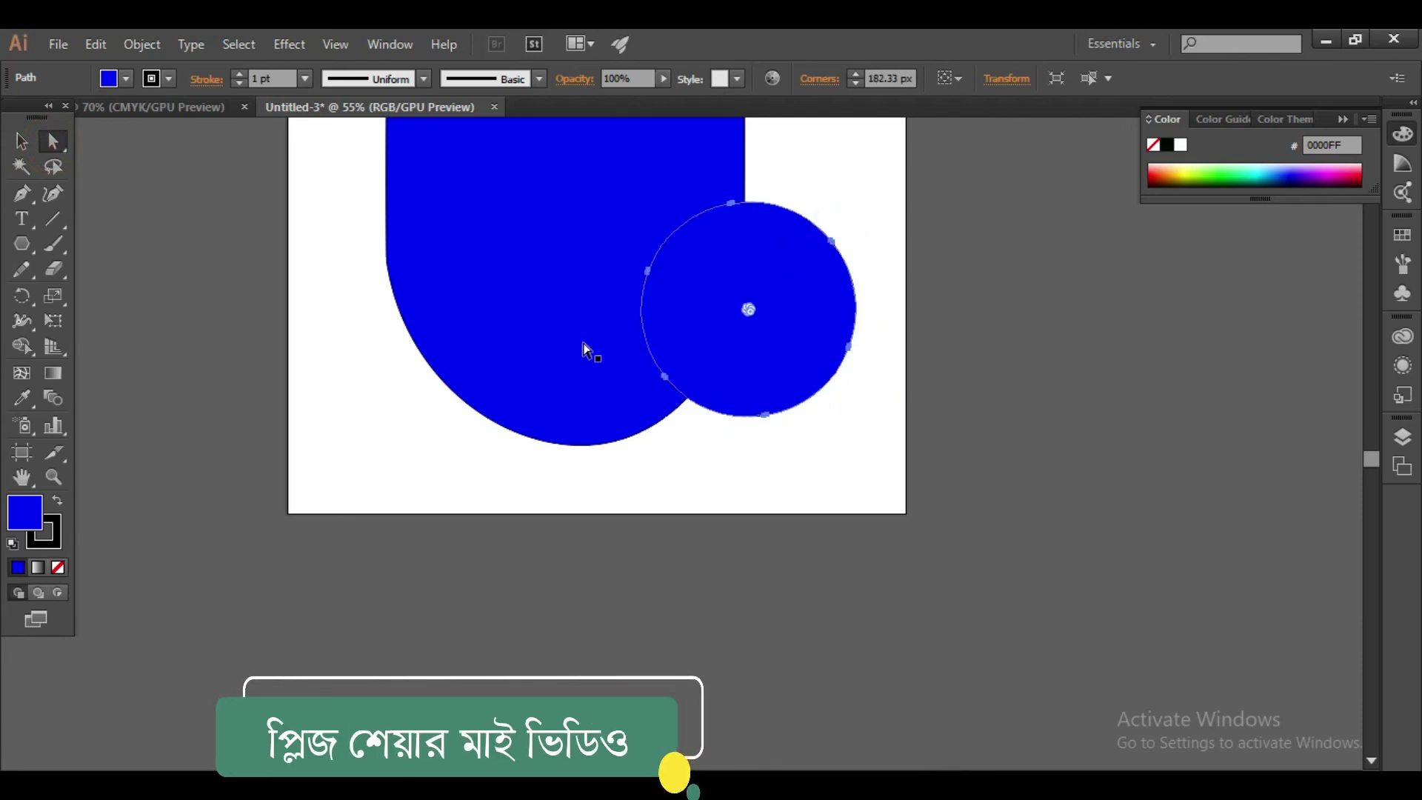
left_click(23, 243)
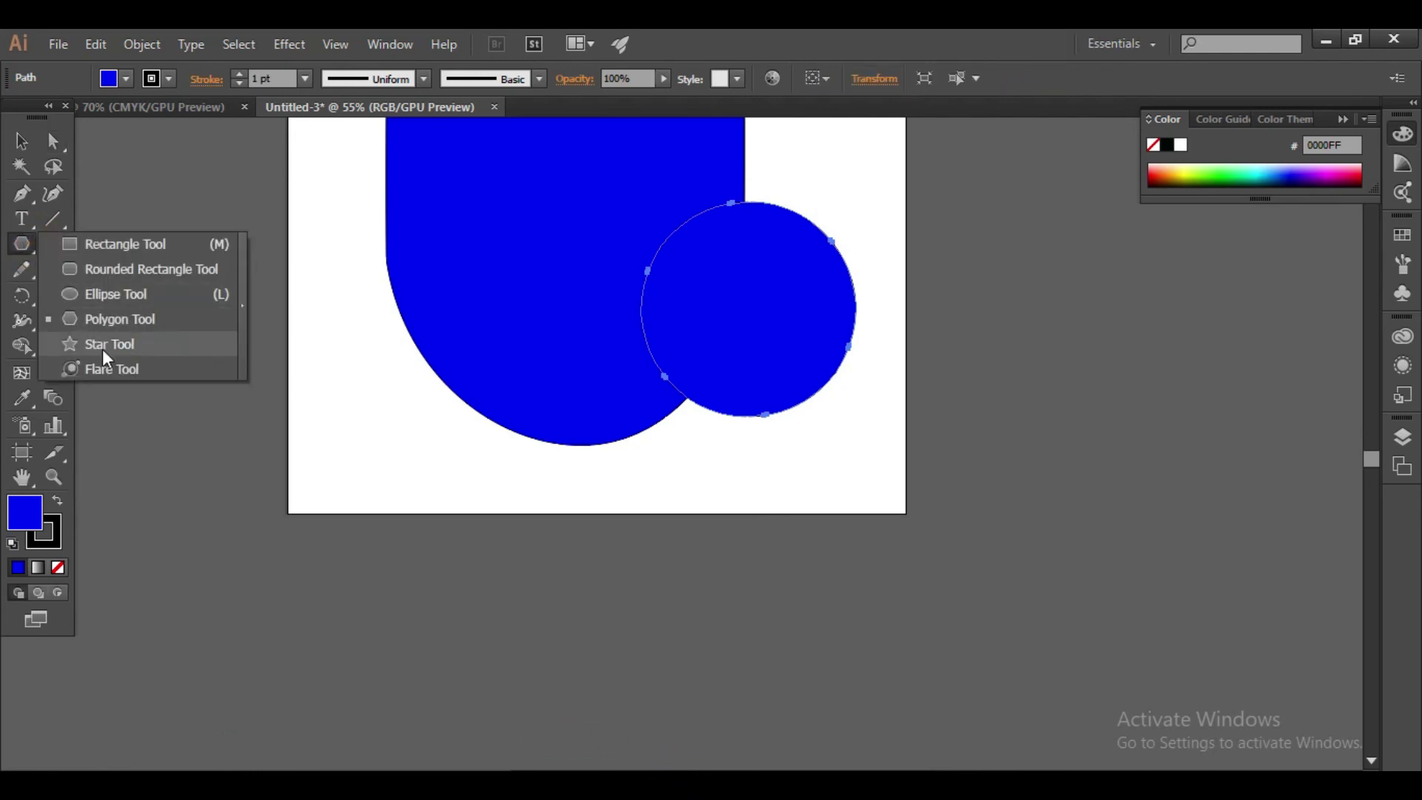
Step: Create a many-pointed blue star near the artboard's lower left using the Star dialog's radius and point settings
left_click_drag(22, 243, 102, 348)
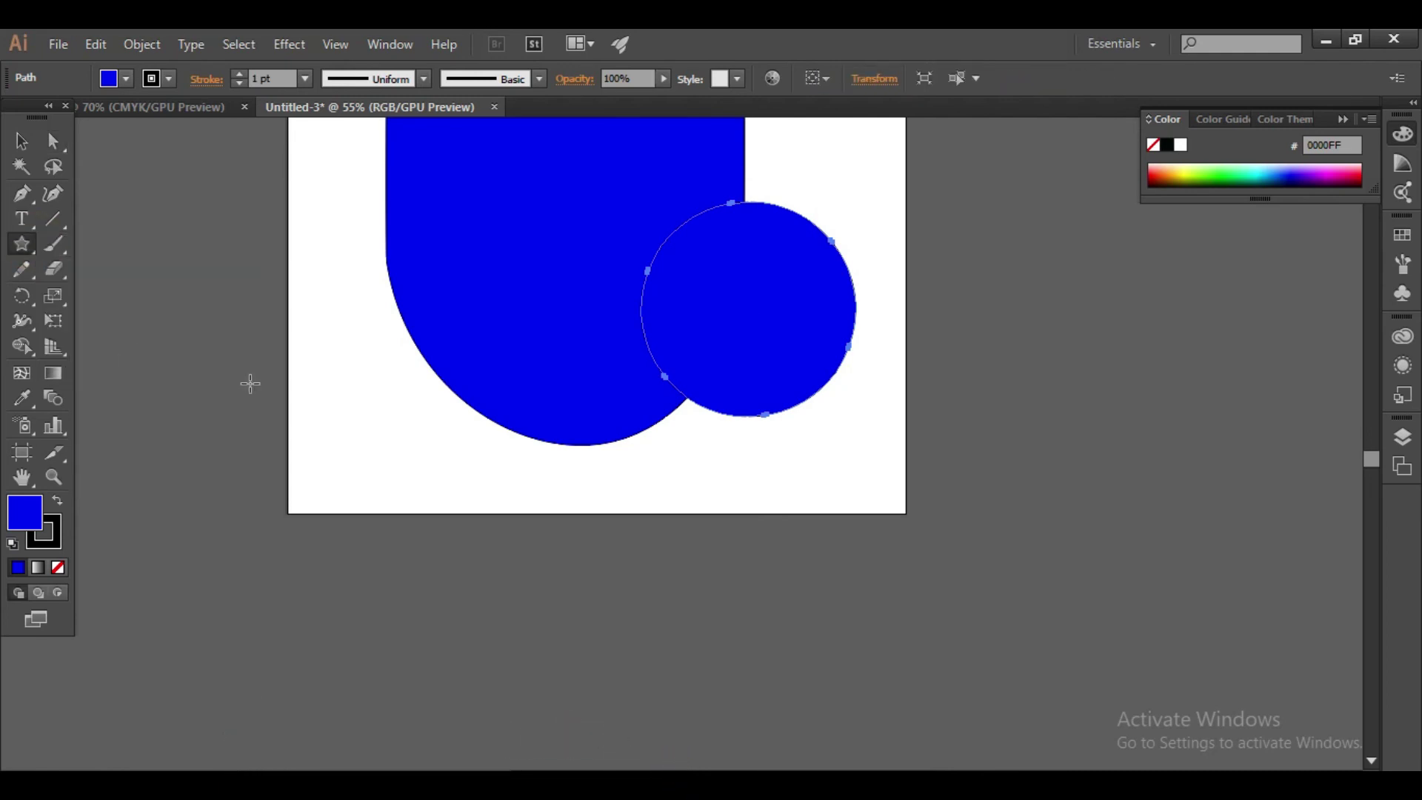
left_click(357, 428)
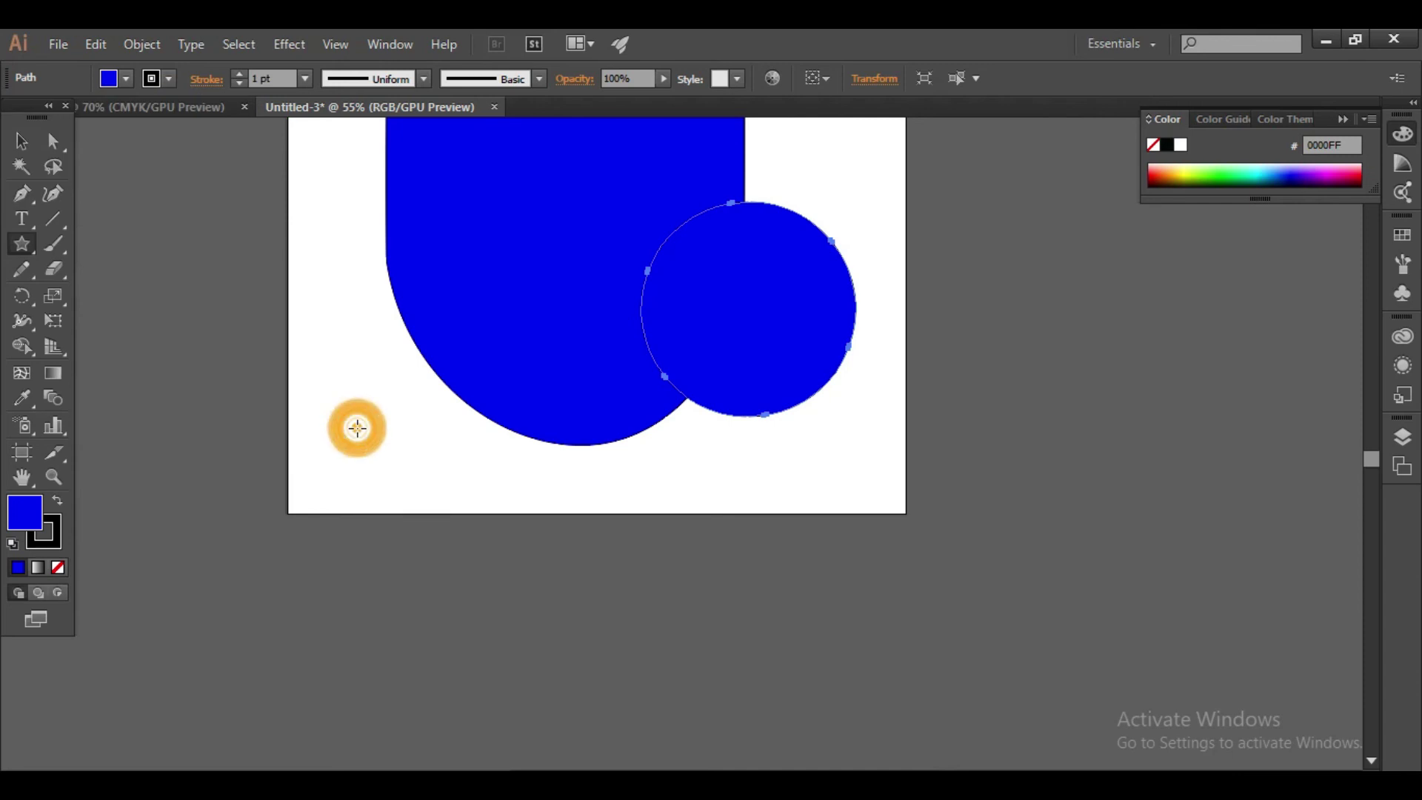
left_click(22, 244)
left_click(387, 445)
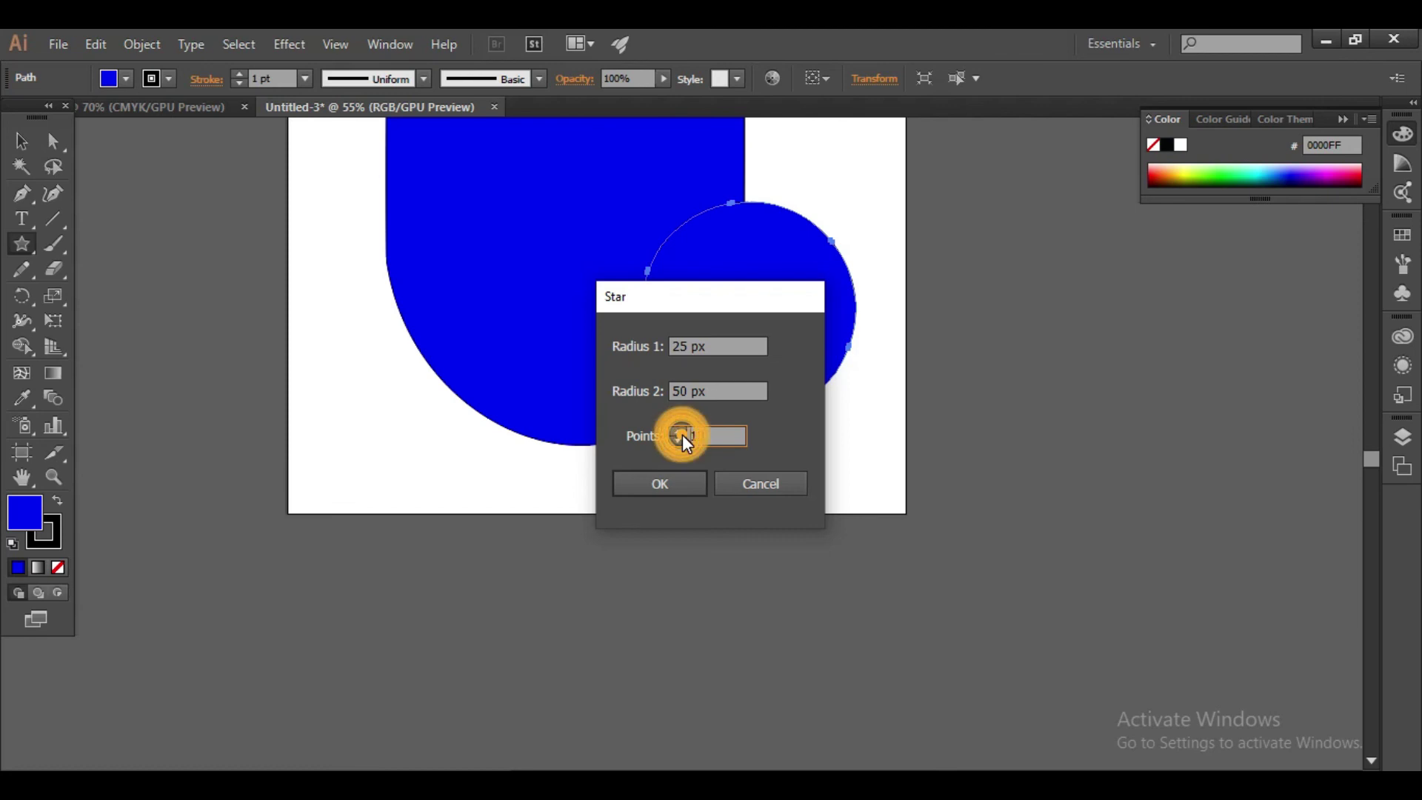
left_click(667, 484)
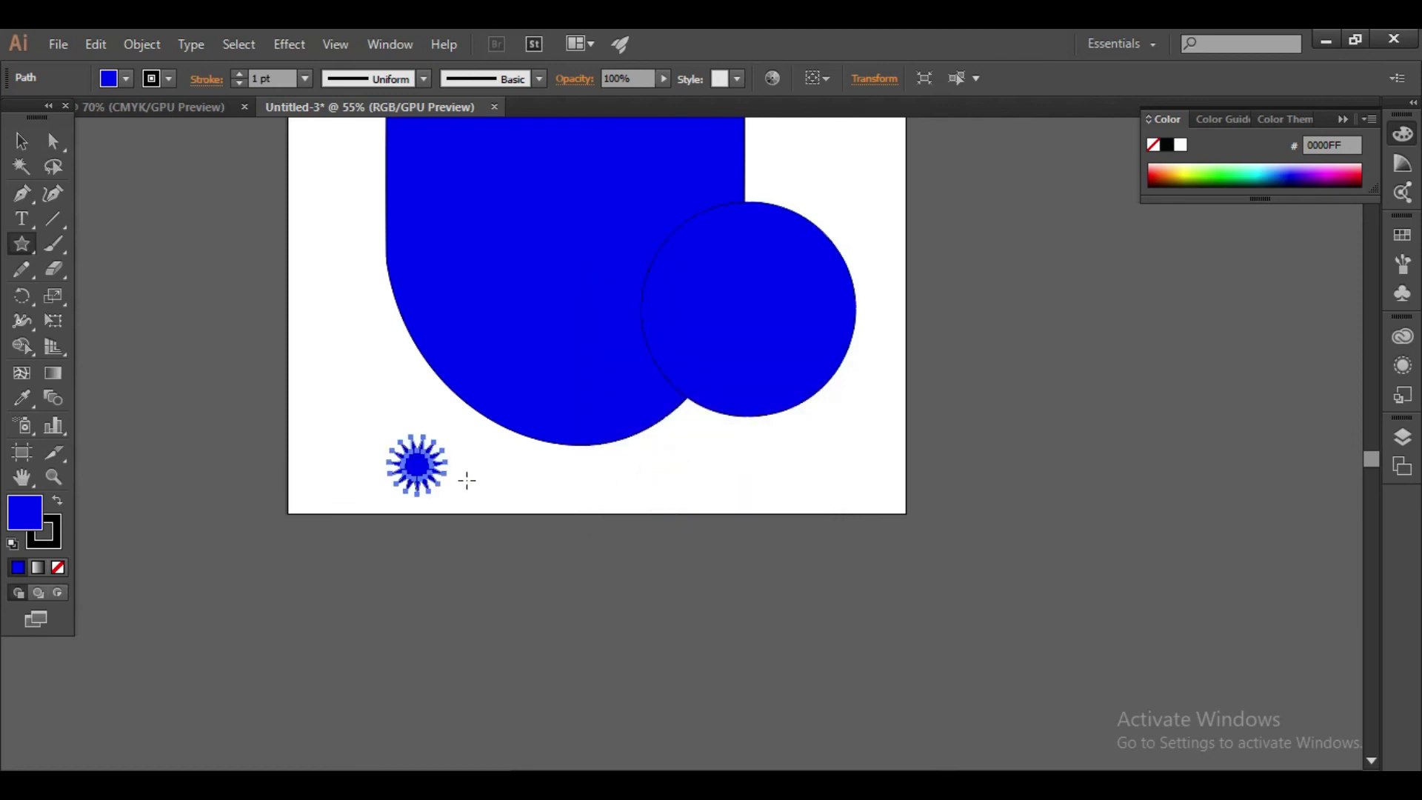
key("ctrl")
Step: Enlarge the star and shift it down-left with the Selection tool
left_click(22, 140)
mouse_move(451, 431)
left_mouse_down()
mouse_move(502, 417)
mouse_move(488, 342)
left_mouse_up()
left_click_drag(400, 444, 355, 504)
left_click(526, 559)
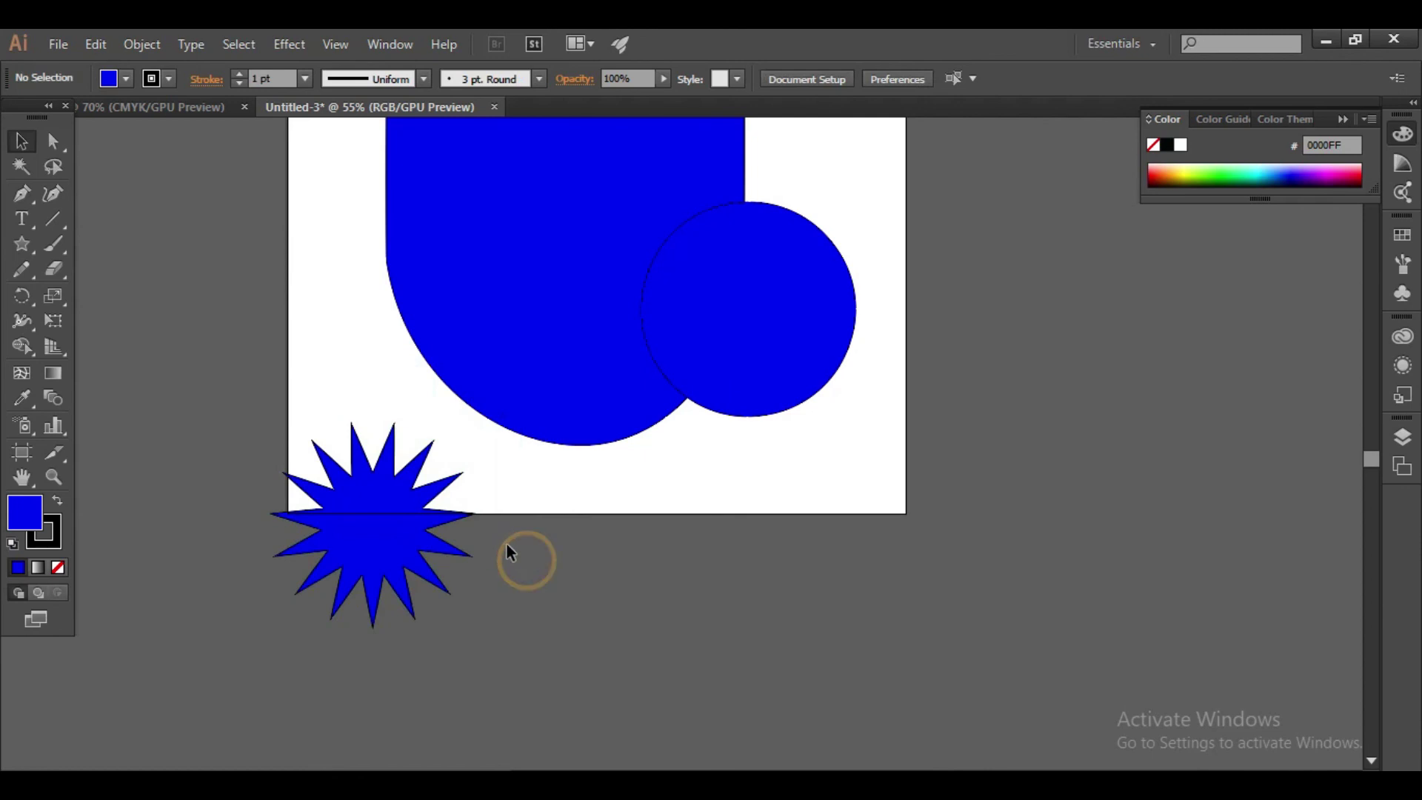
Step: Select the star's anchor points with Direct Selection to show its live-corner widgets
left_click(417, 569)
left_click(54, 140)
left_click(580, 581)
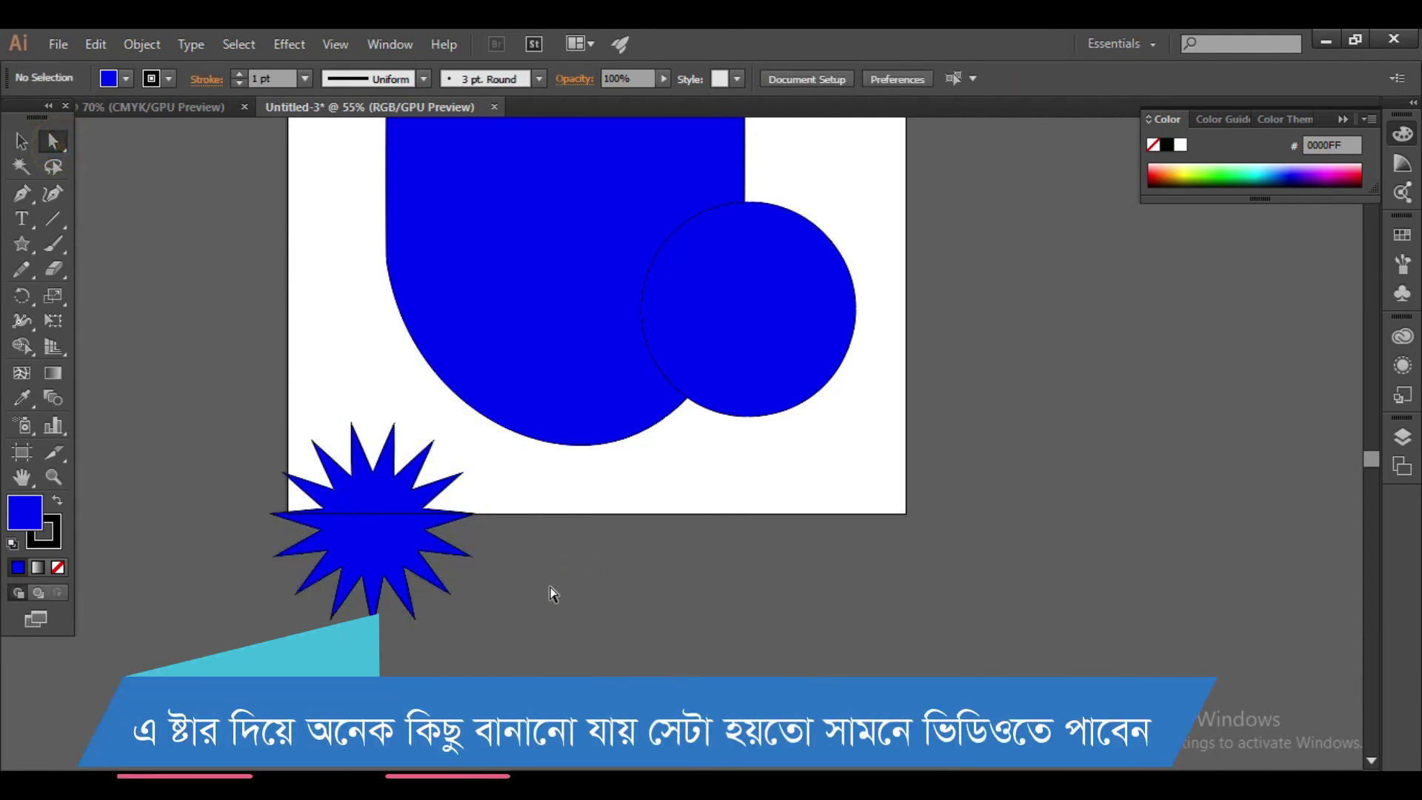
left_click(411, 566)
left_click(518, 581)
left_click_drag(211, 401, 497, 601)
left_click(496, 603)
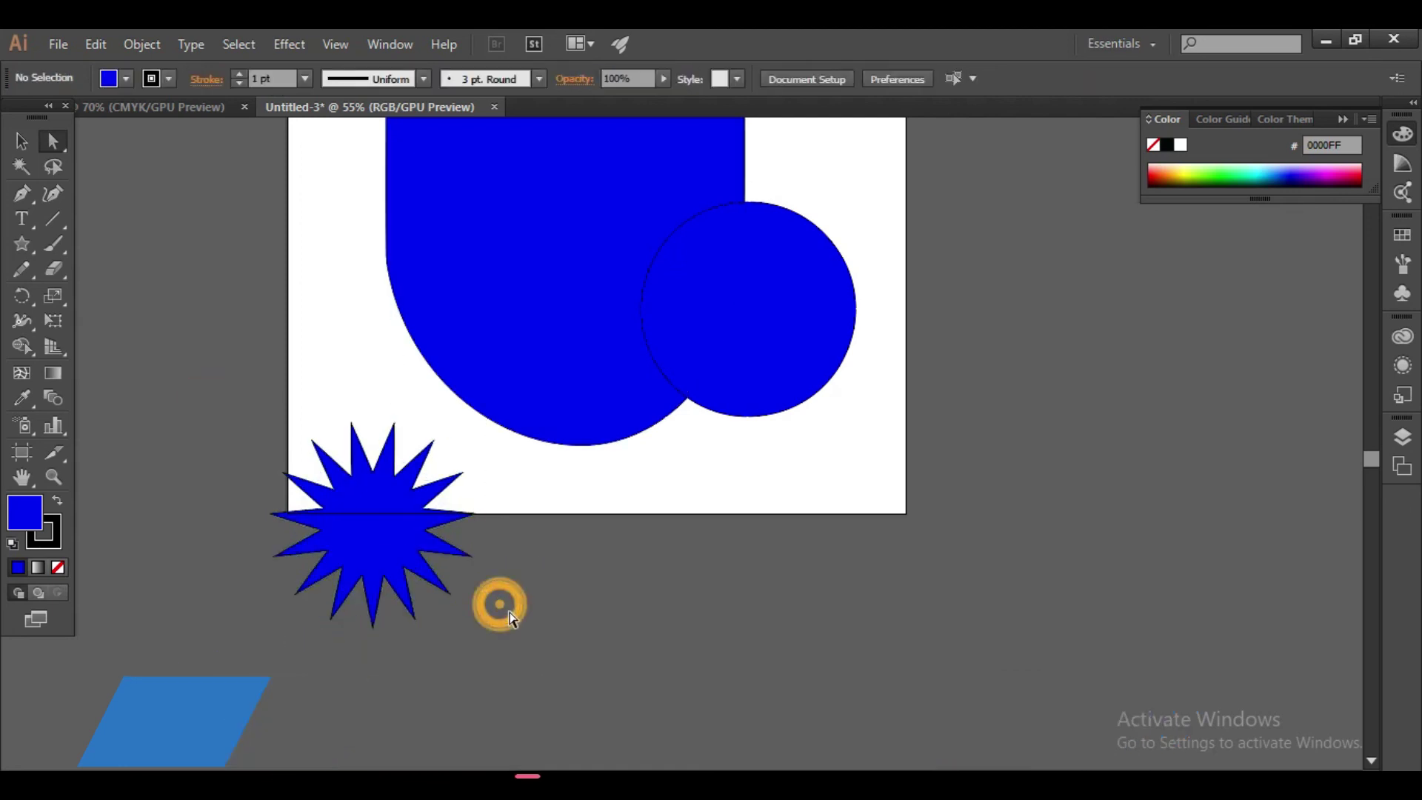
left_click(440, 555)
left_click(508, 572)
Step: Round a few of the star's inner corners into small bumps
left_click(471, 554)
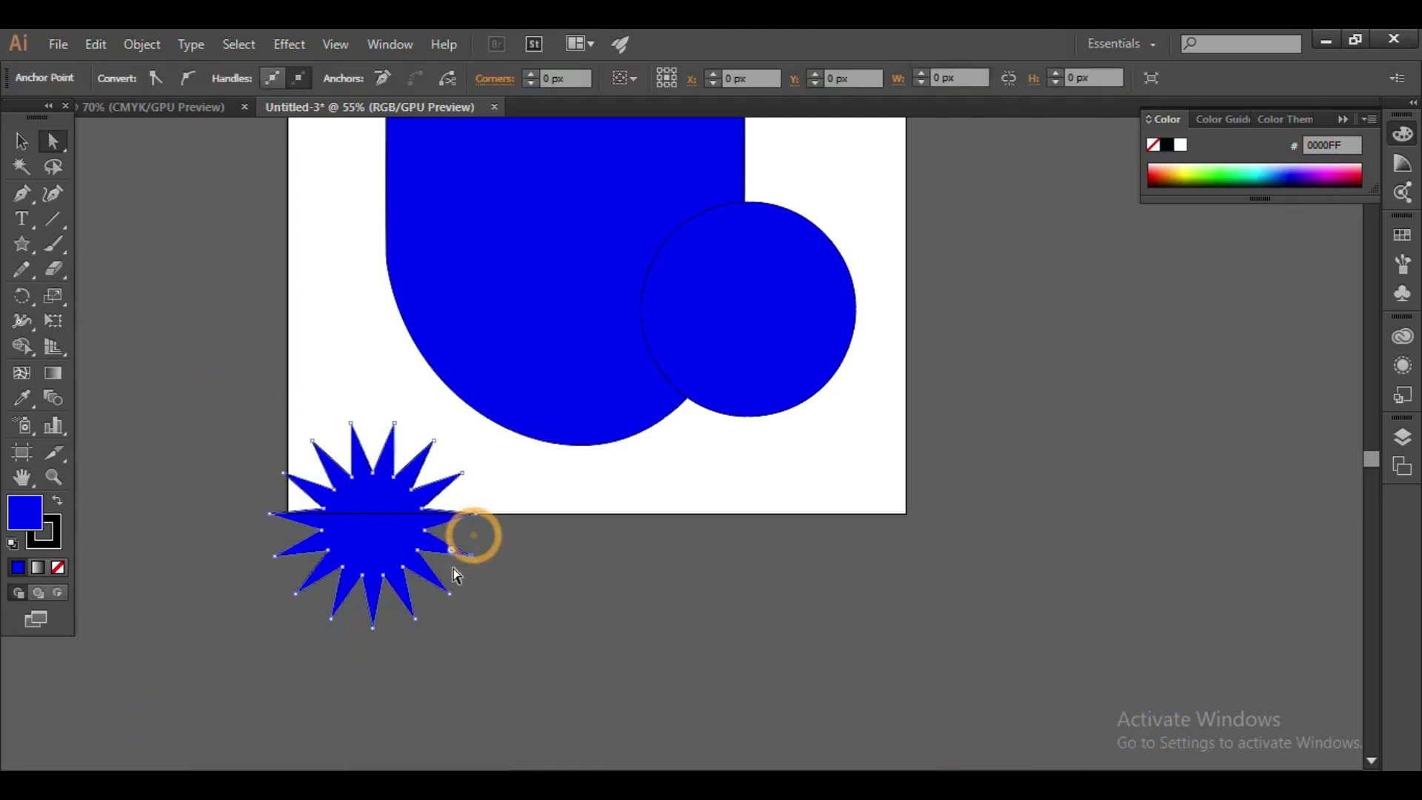
left_click_drag(450, 556, 403, 554)
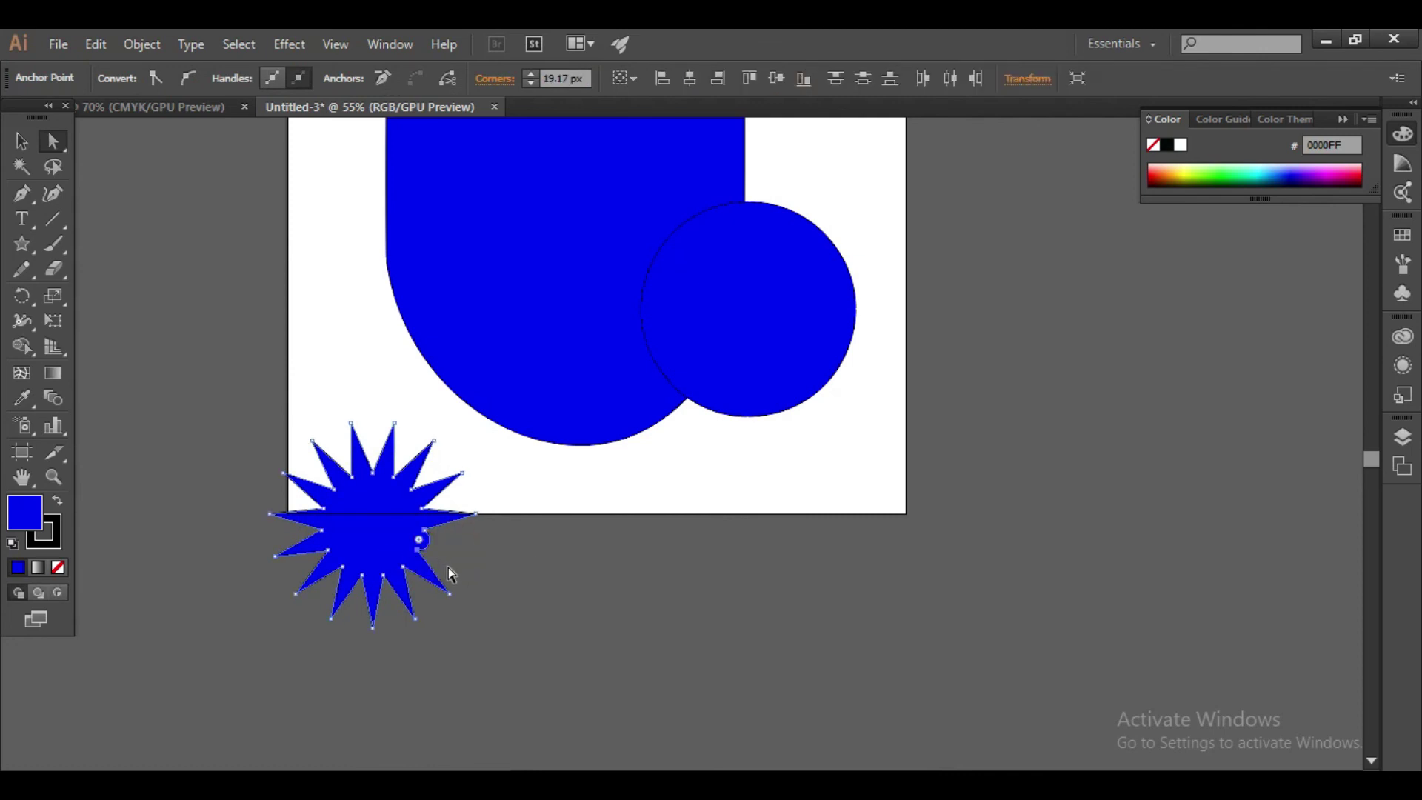
left_click(268, 511, "shift")
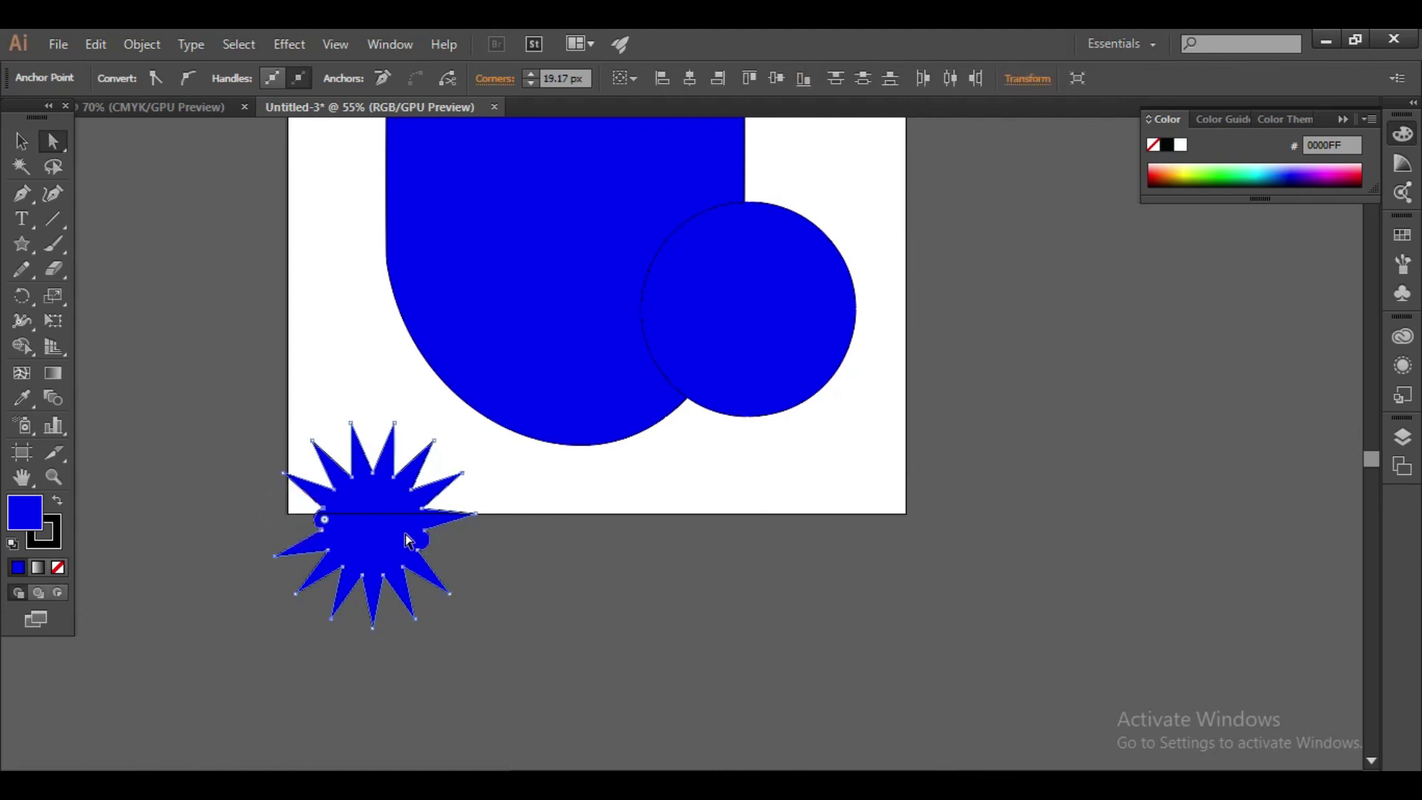
left_click(383, 474)
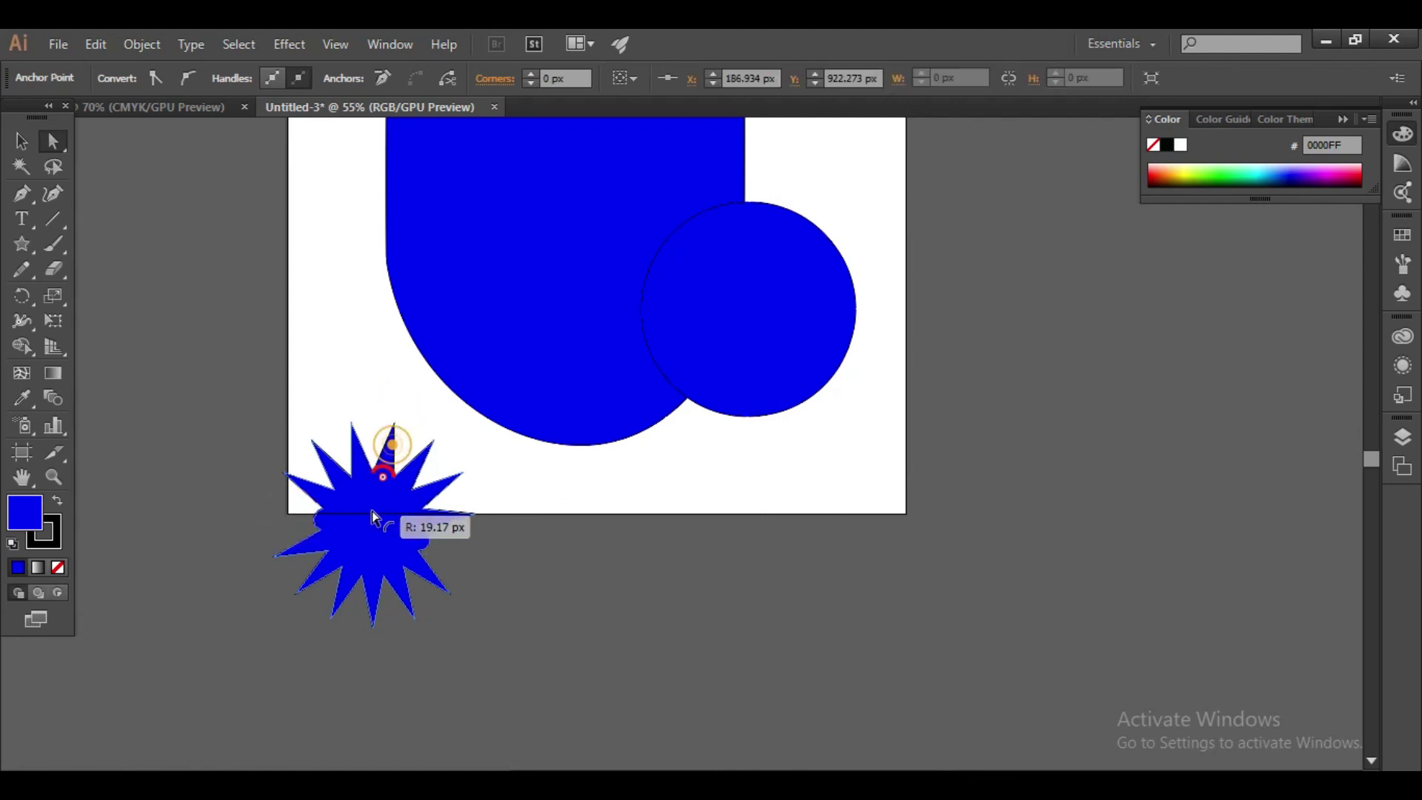
left_click_drag(383, 476, 382, 479)
left_click(331, 655)
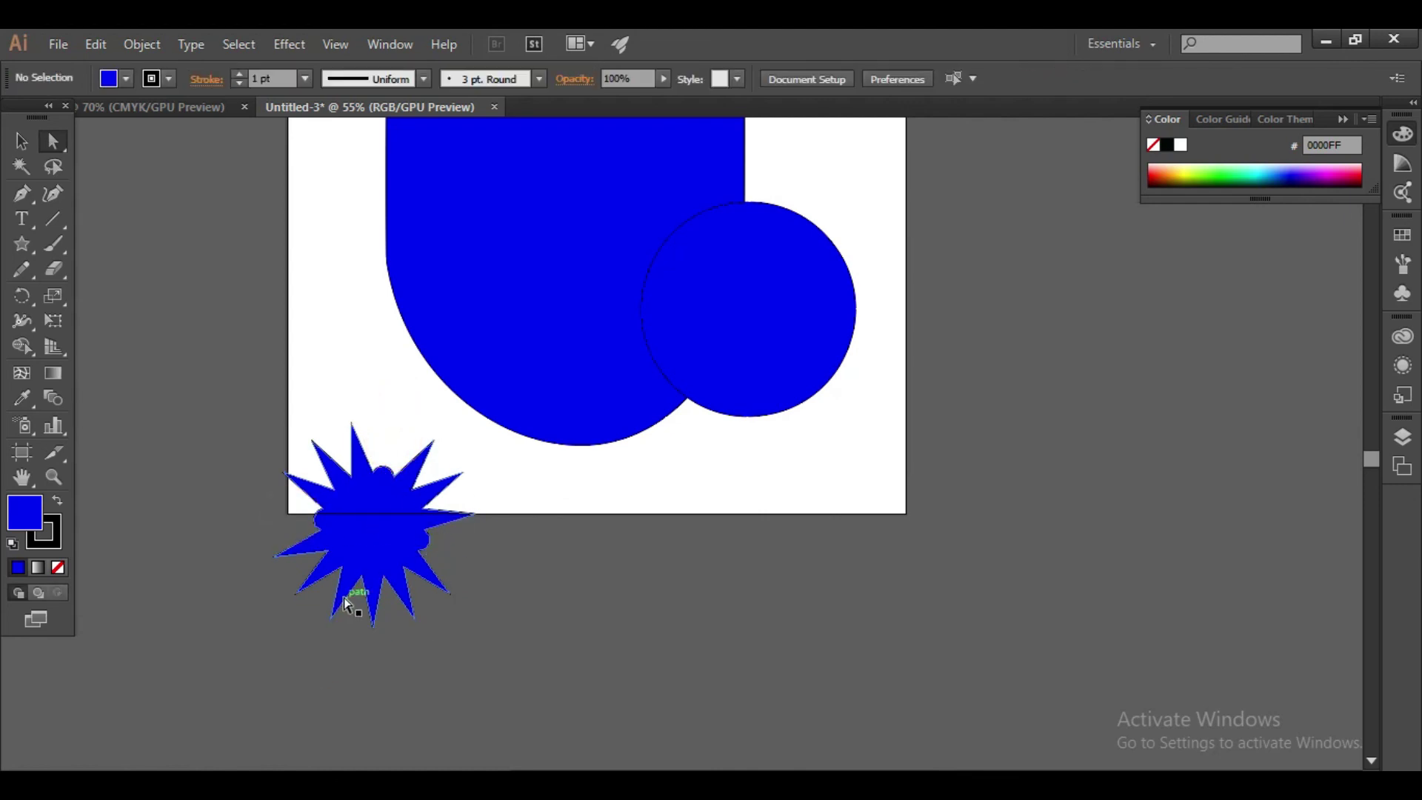
Step: Move the whole star slightly right and down
left_click(345, 596)
left_click_drag(347, 598, 412, 613)
left_click(727, 568)
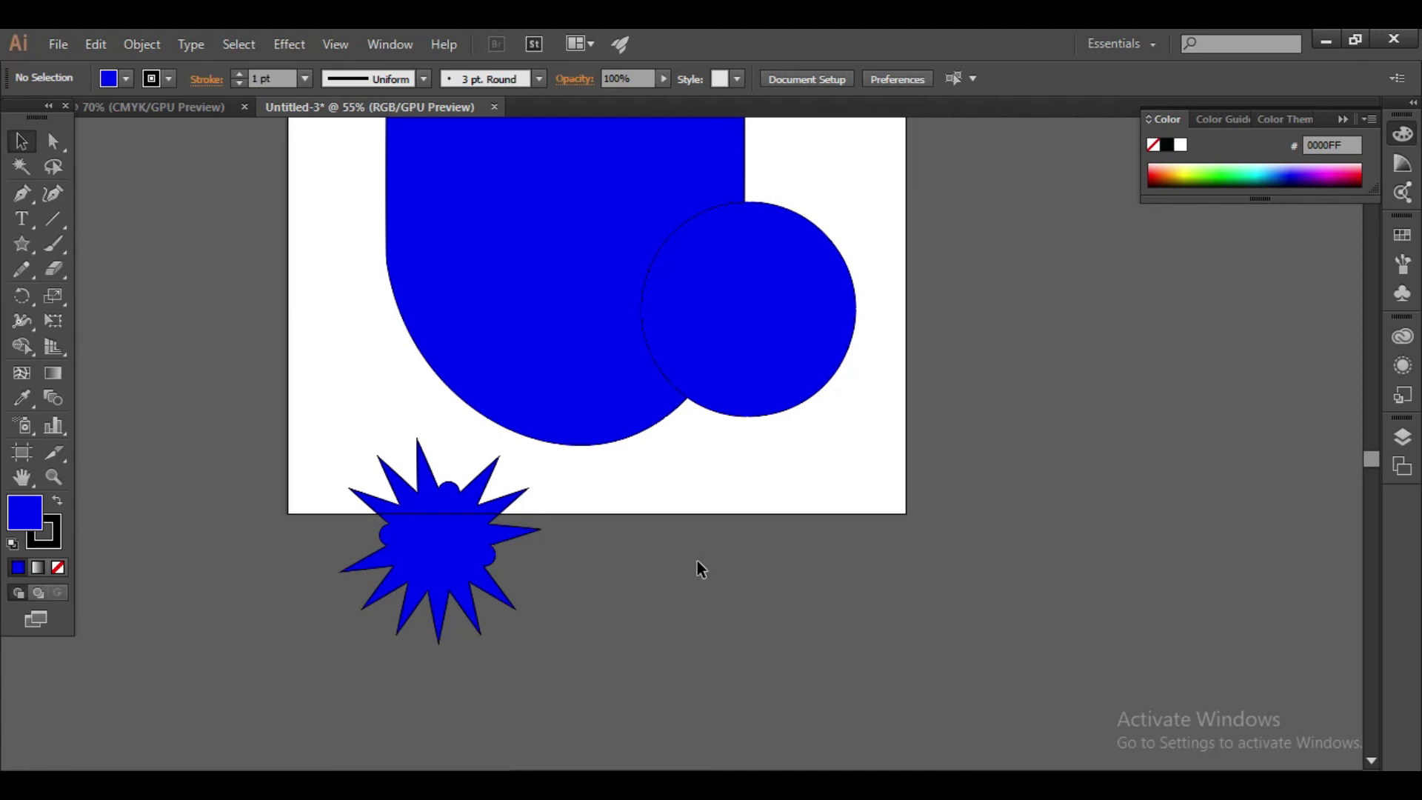
Step: Zoom out twice and marquee-select the main shape, pill, teardrop, circle and star together
key("ctrl+minus")
key("ctrl+minus")
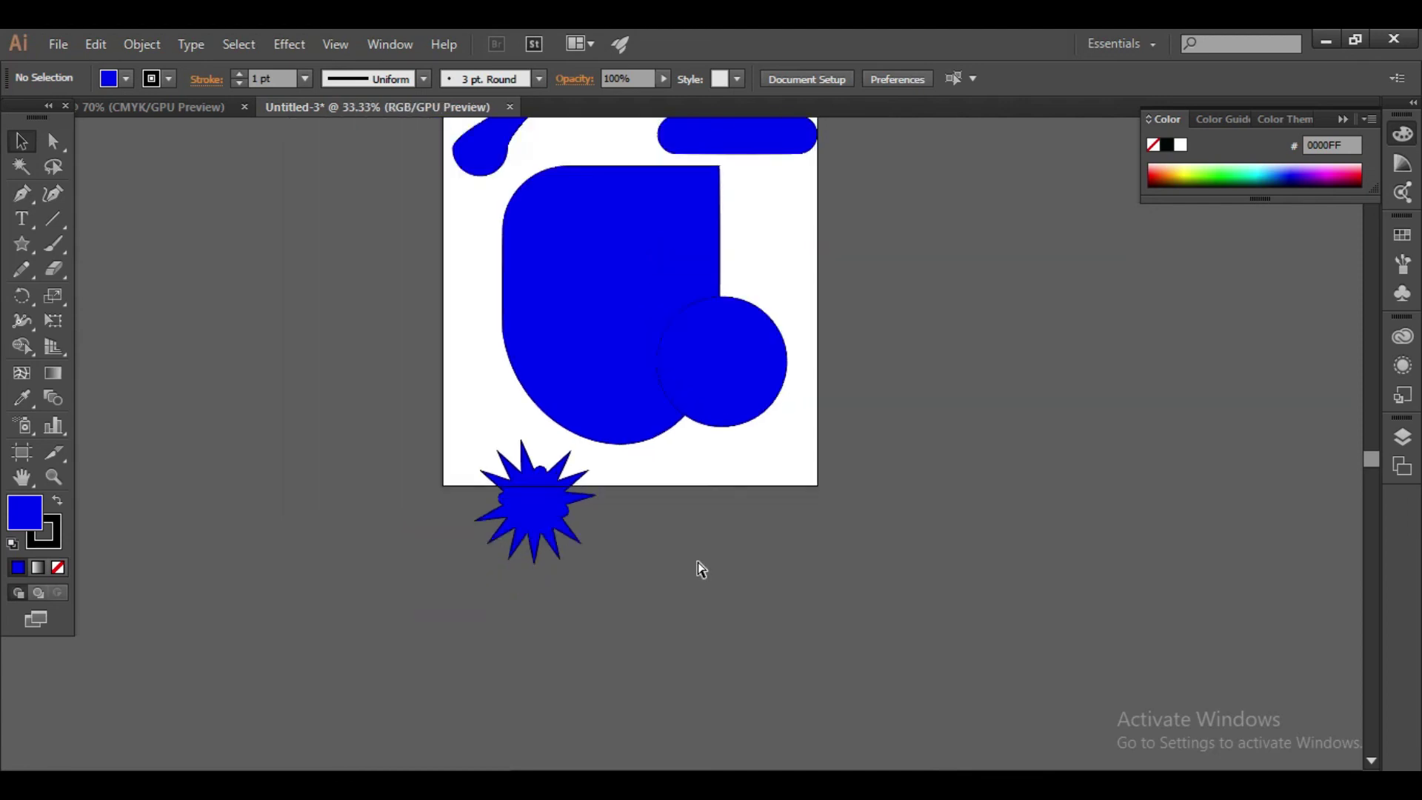
key("ctrl+minus")
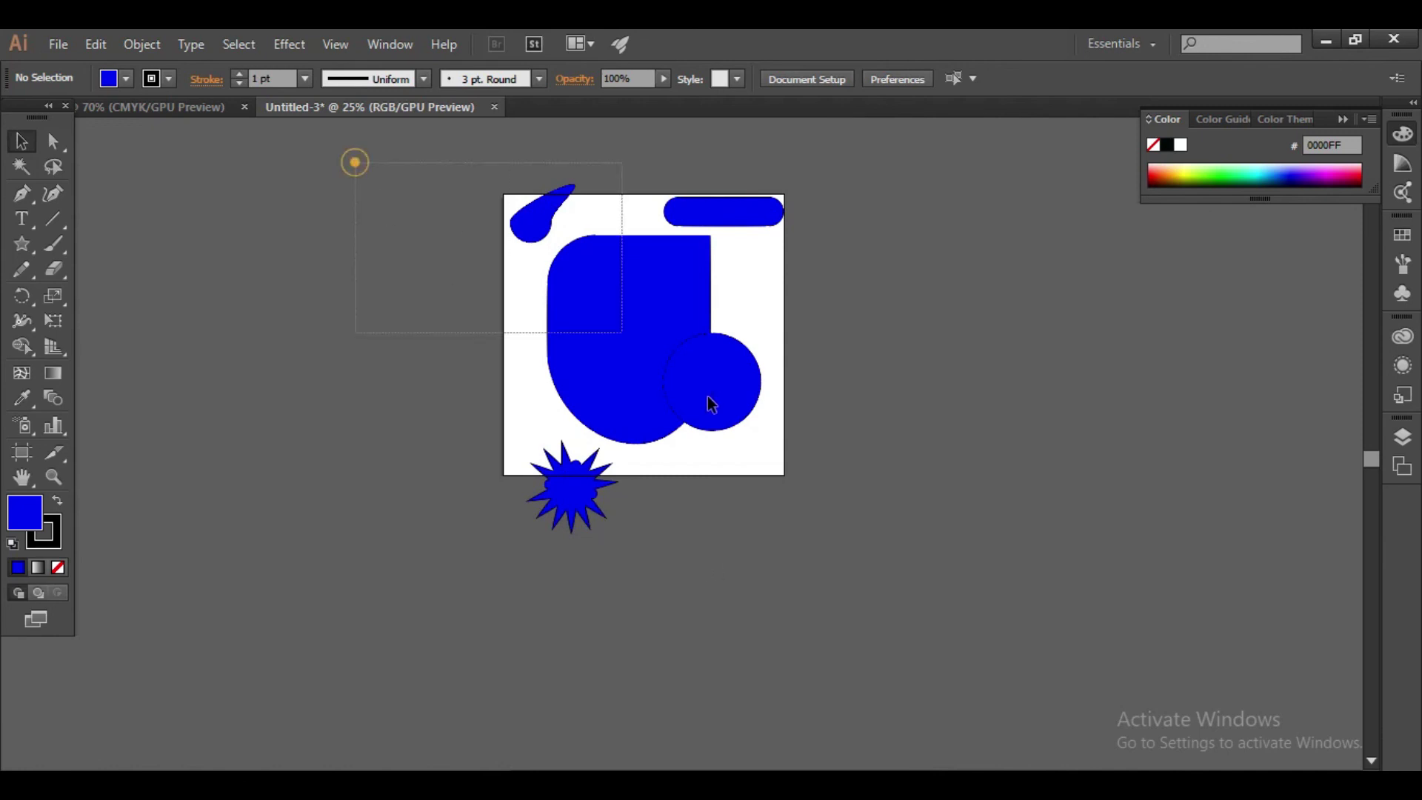
left_click_drag(711, 403, 842, 539)
left_click_drag(323, 159, 837, 511)
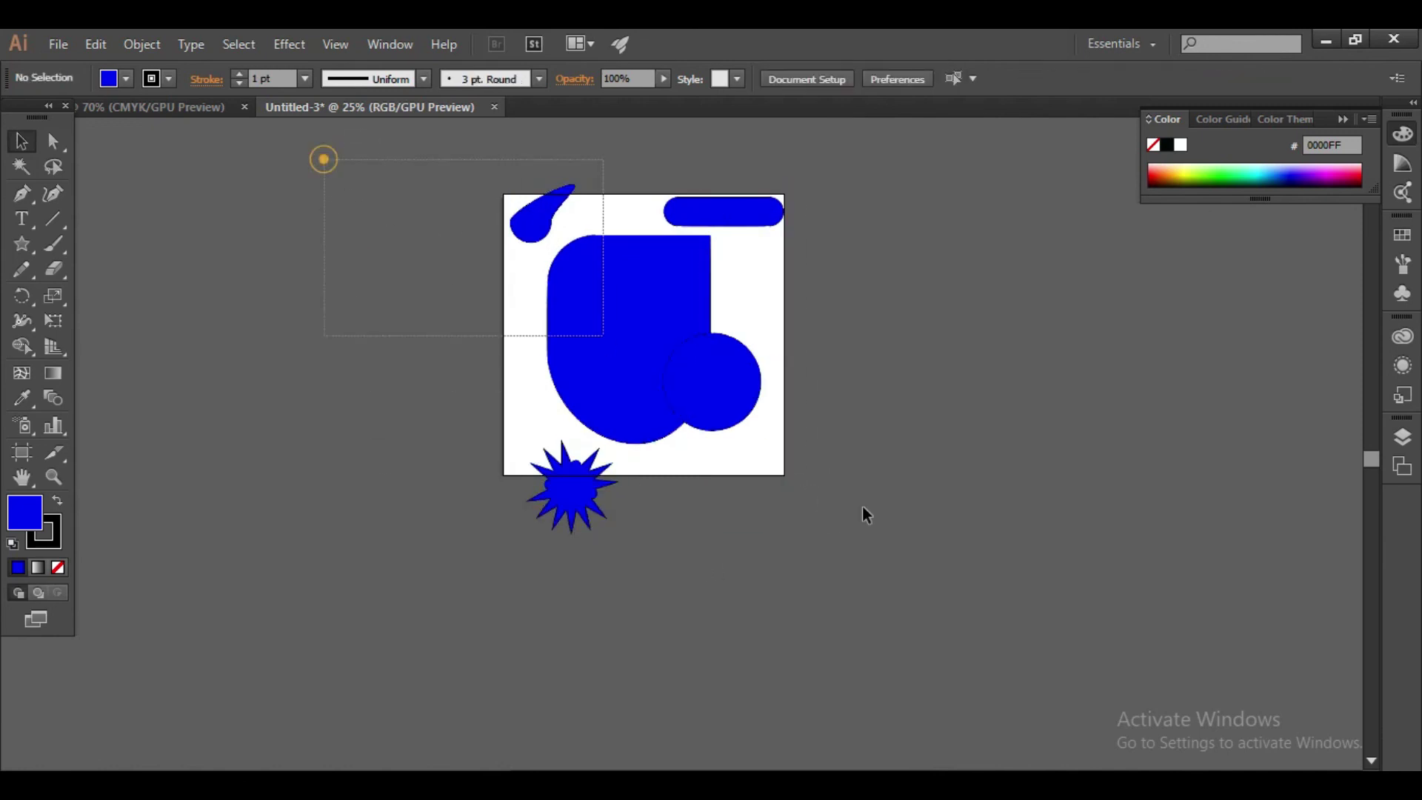
left_click(311, 240)
left_click_drag(310, 181, 829, 509)
left_click(848, 511)
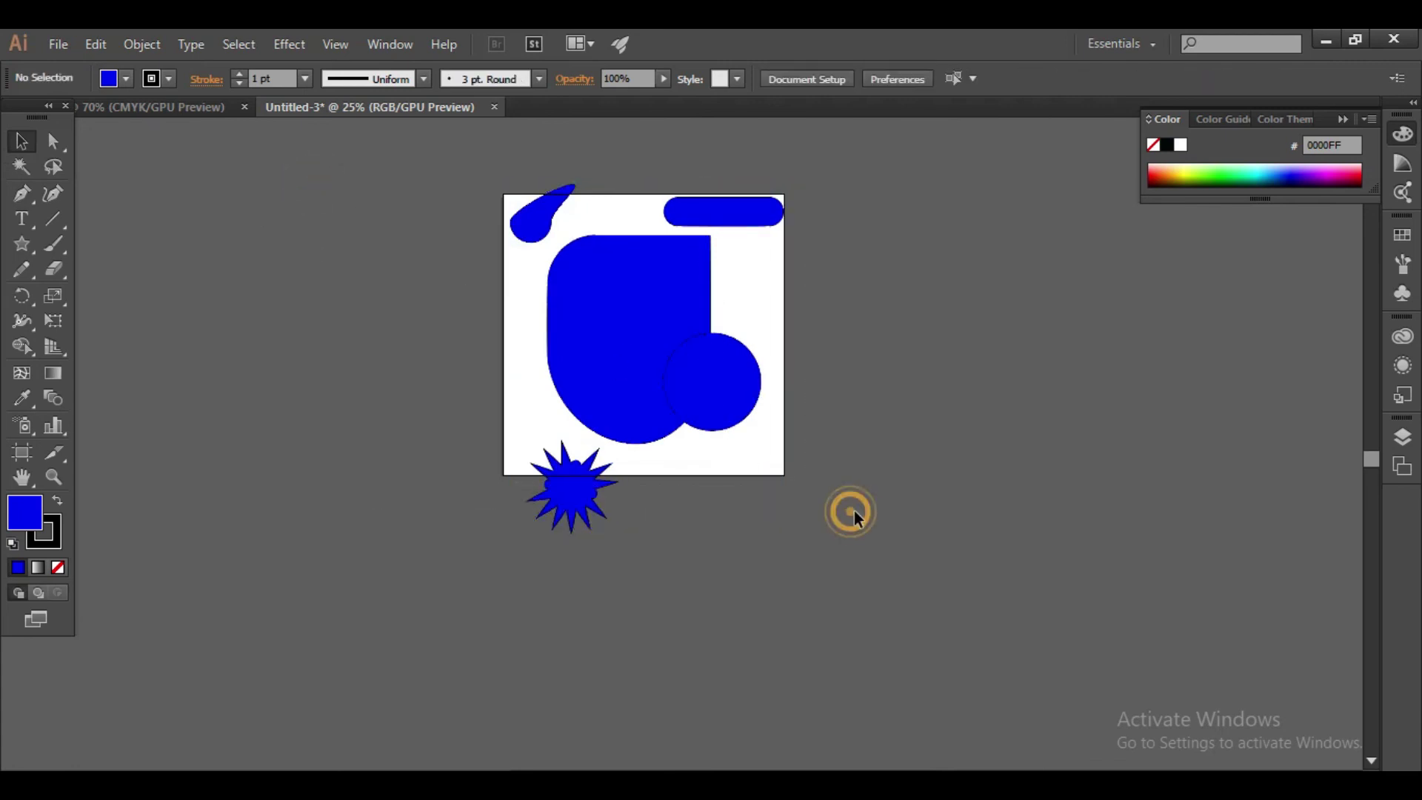
left_click_drag(356, 201, 892, 496)
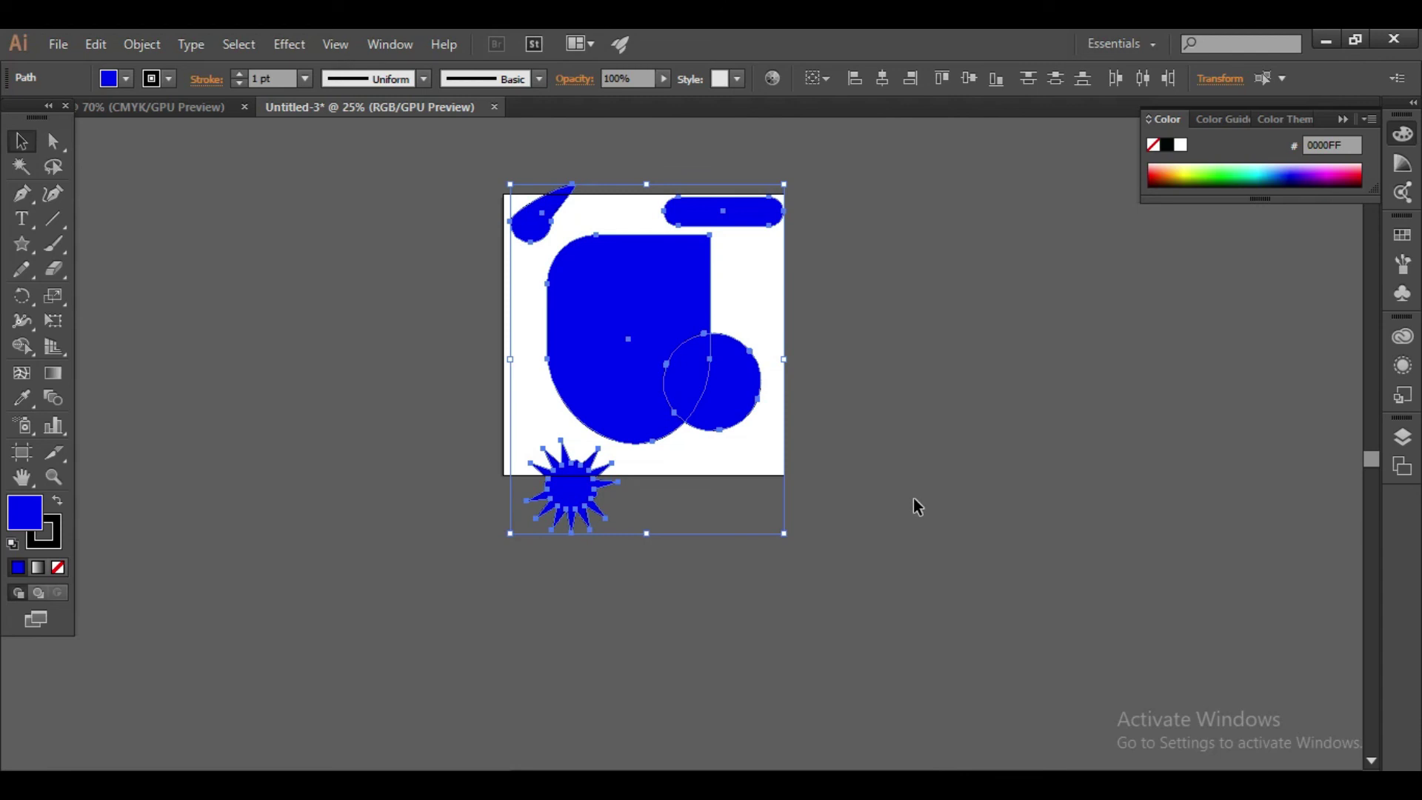
left_click(328, 319)
left_click_drag(302, 194, 919, 565)
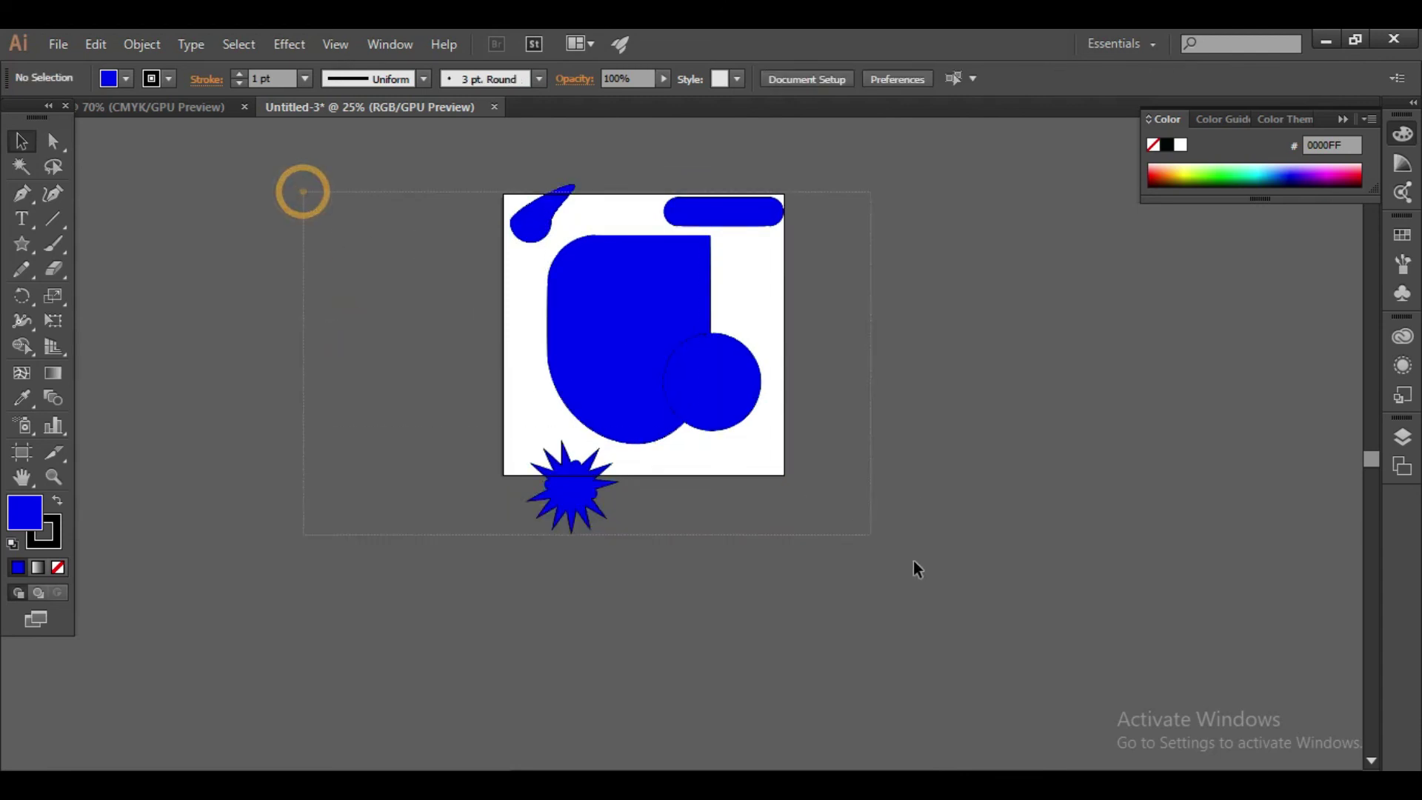